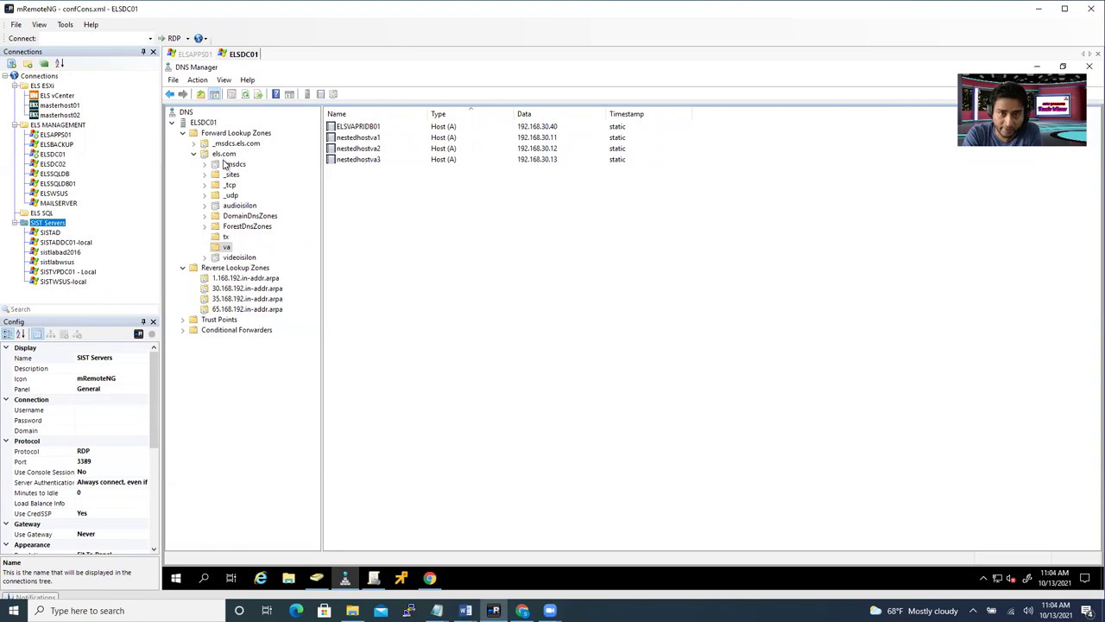
- Review the els.com zone, the va host records nestedhostva1–3, then the tx host records
left_click(225, 153)
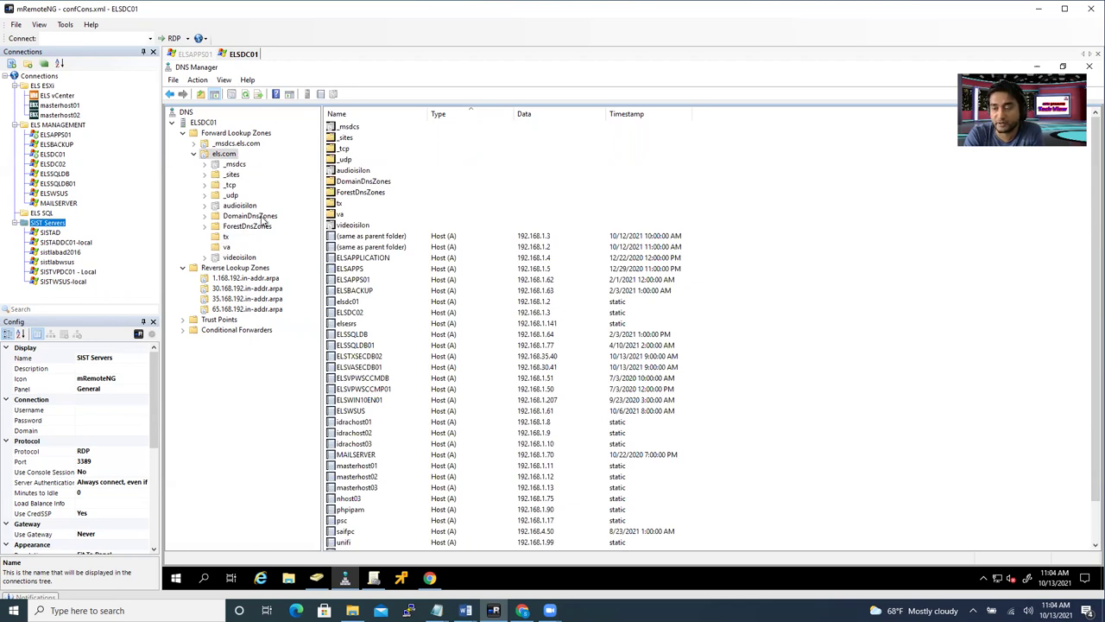
left_click(225, 247)
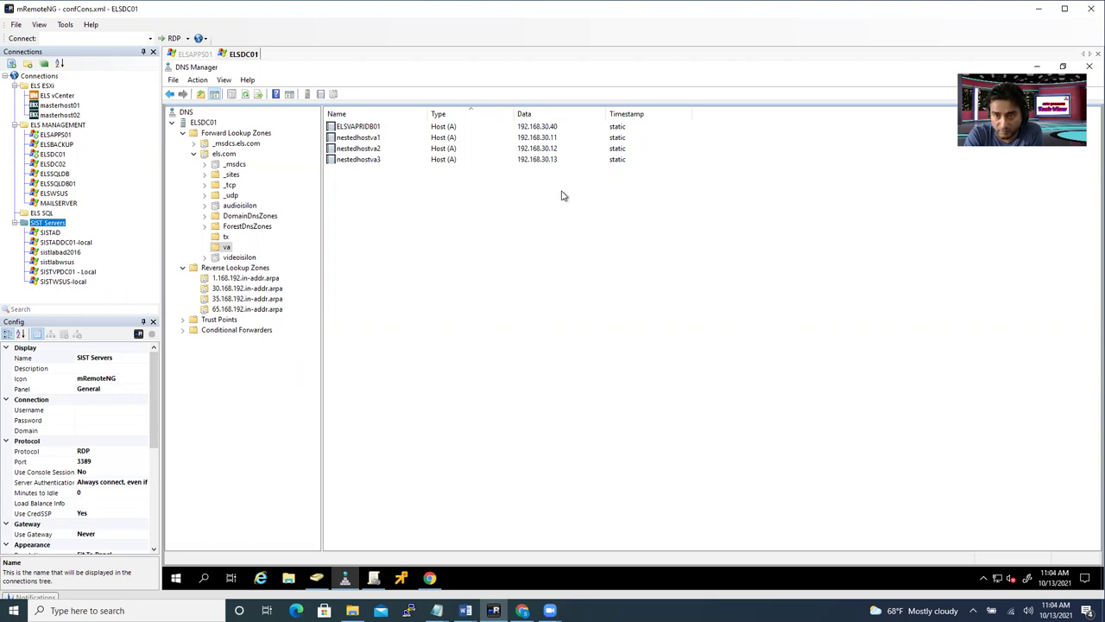
left_click(378, 141)
left_click(384, 150)
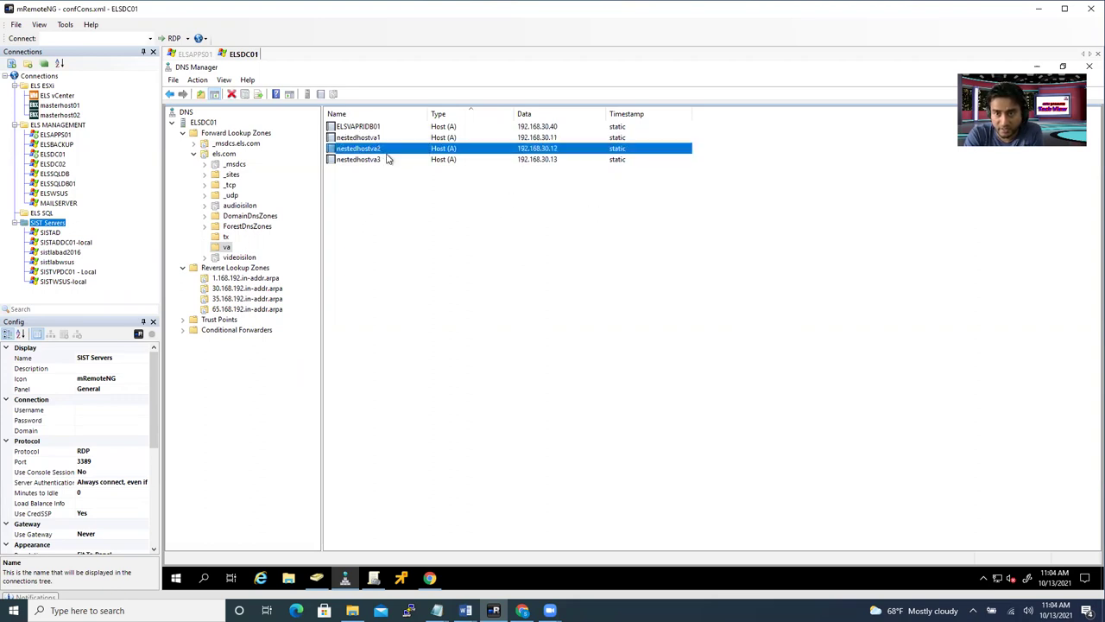
left_click(393, 159)
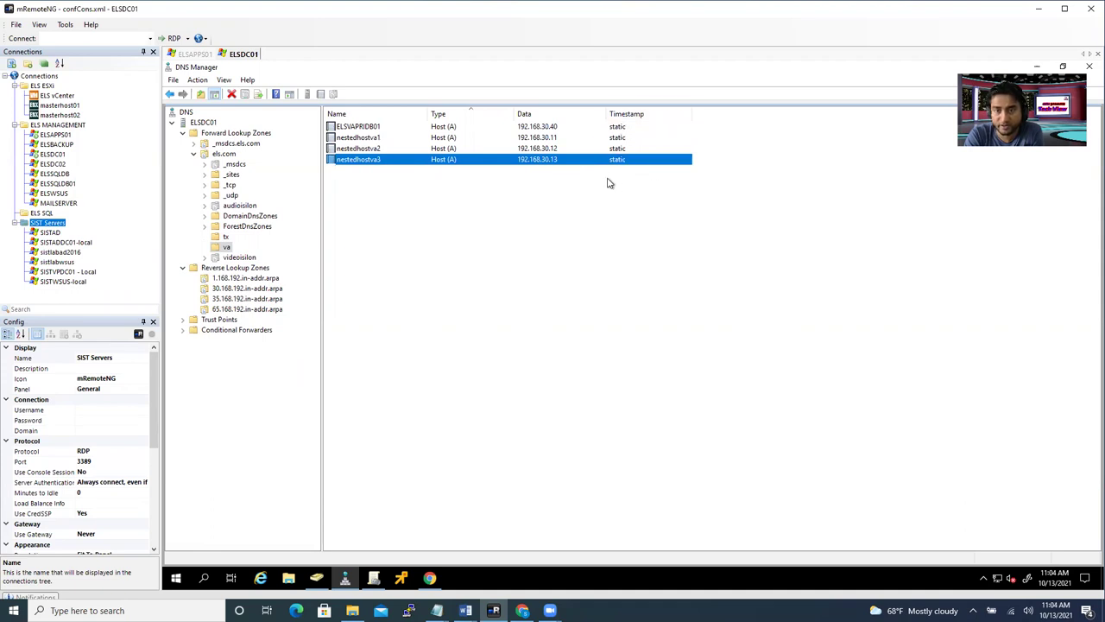
left_click(569, 270)
left_click(226, 237)
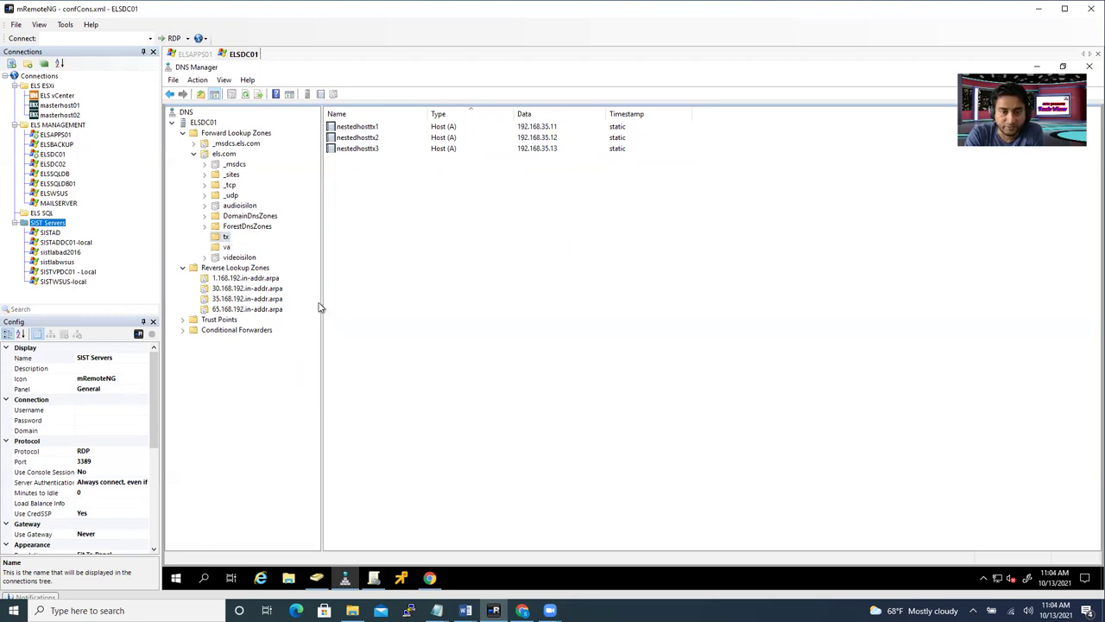
- Add a ny subdomain under the els.com zone and open its empty folder
left_click(222, 154)
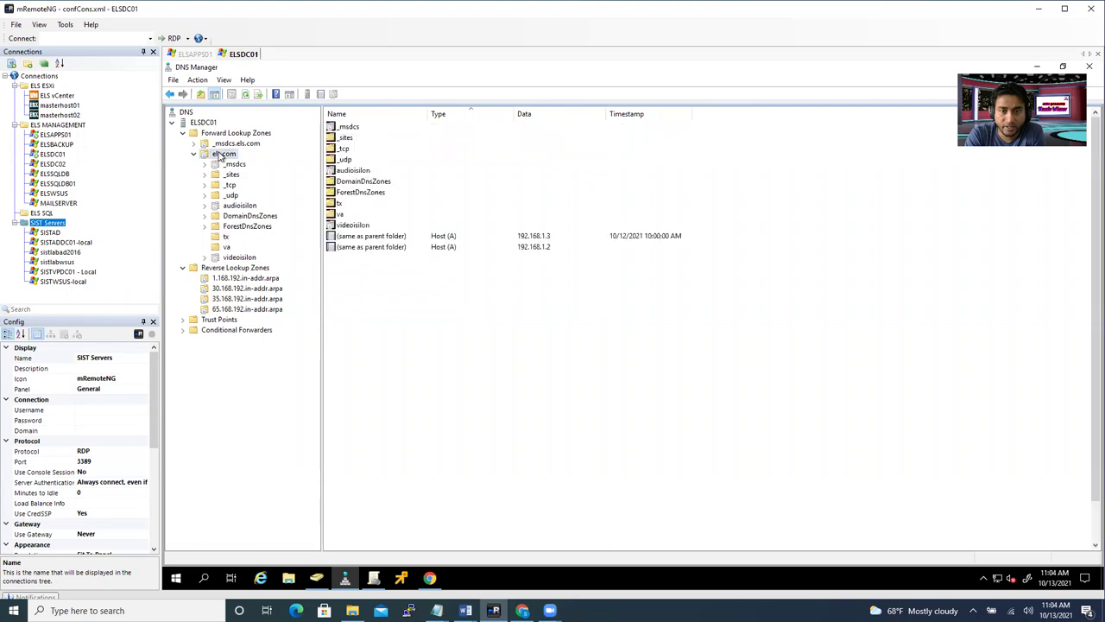
right_click(219, 155)
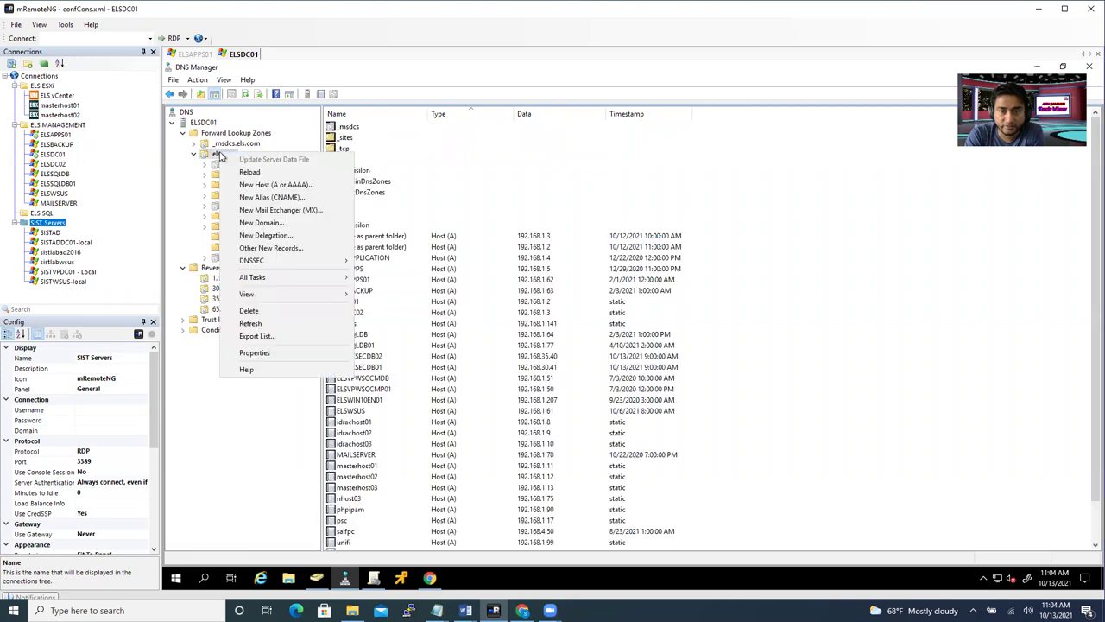
left_click(292, 224)
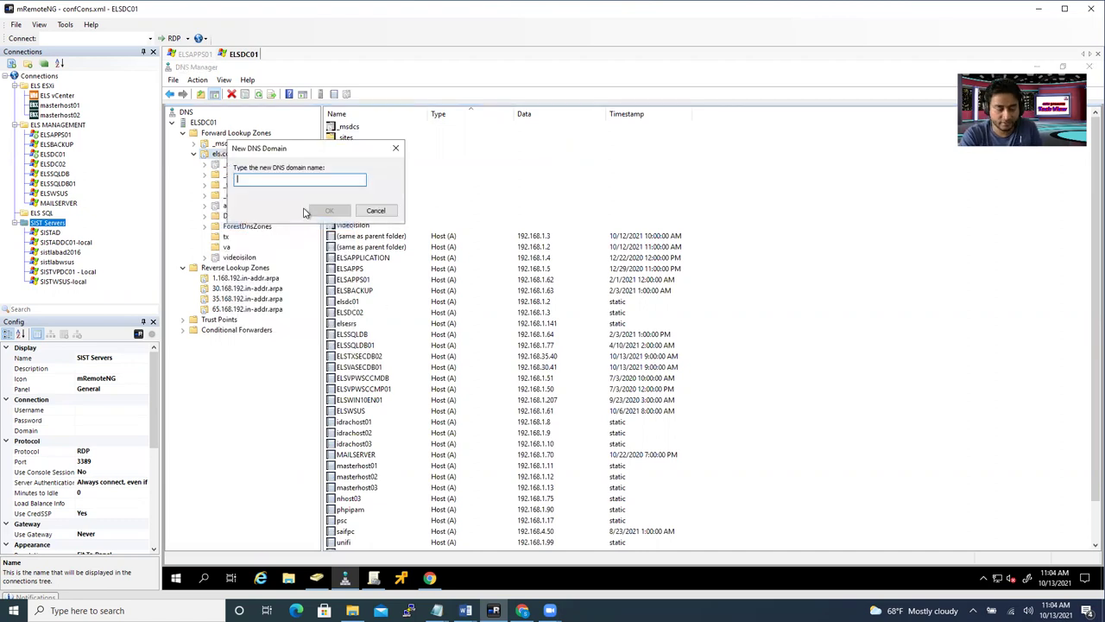
type("va")
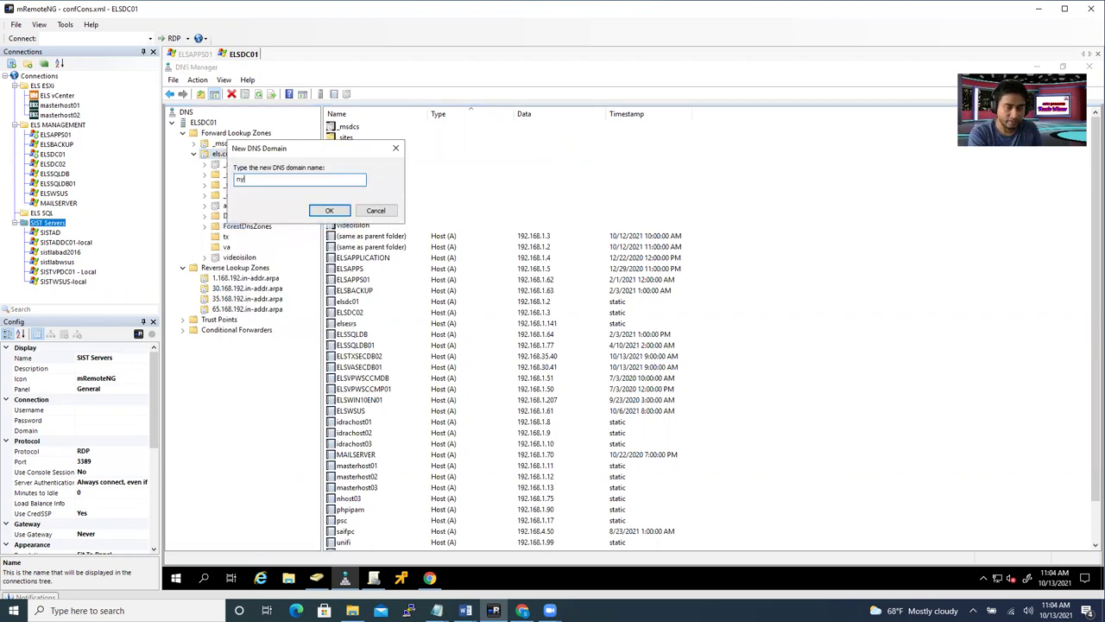
left_click(317, 211)
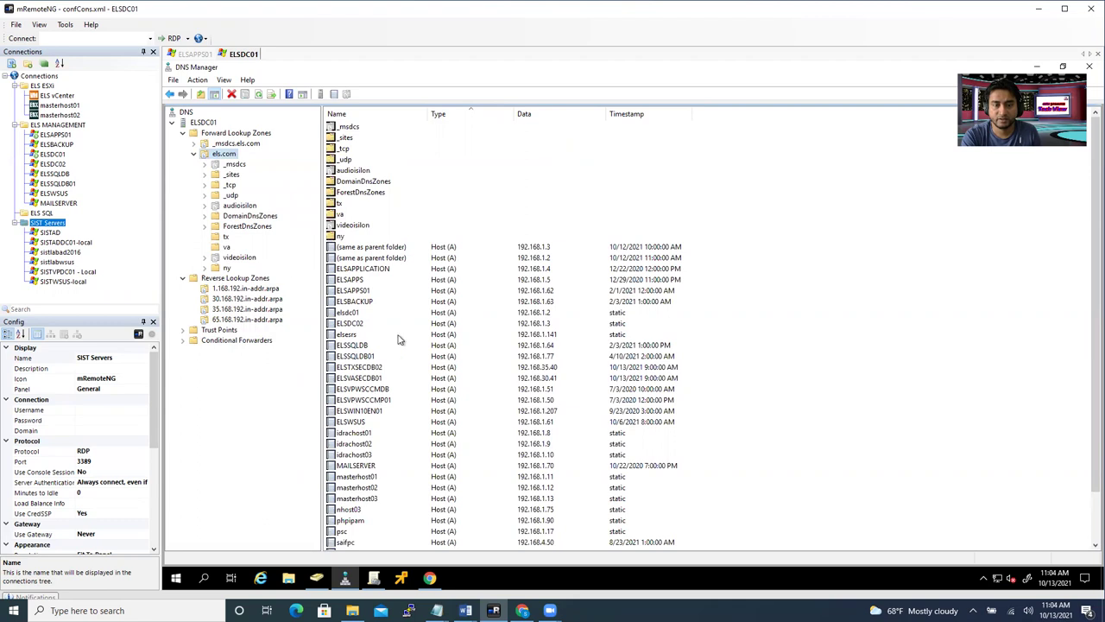
left_click(227, 268)
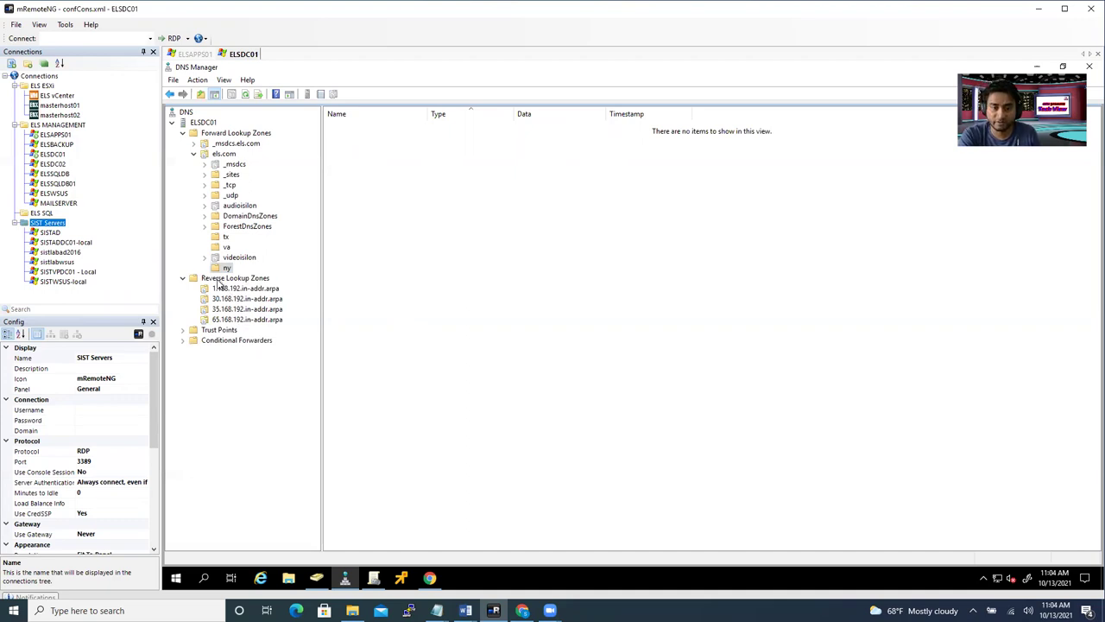
- Create a primary AD-replicated IPv4 reverse zone for 192.168.45 with secure-only updates
left_click(228, 278)
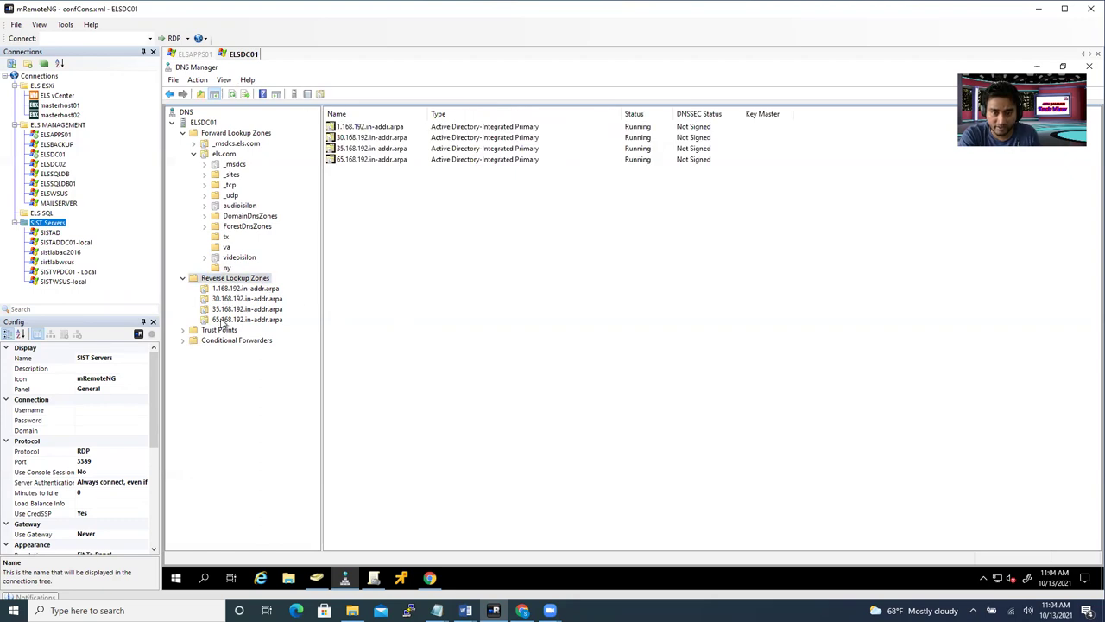
right_click(231, 283)
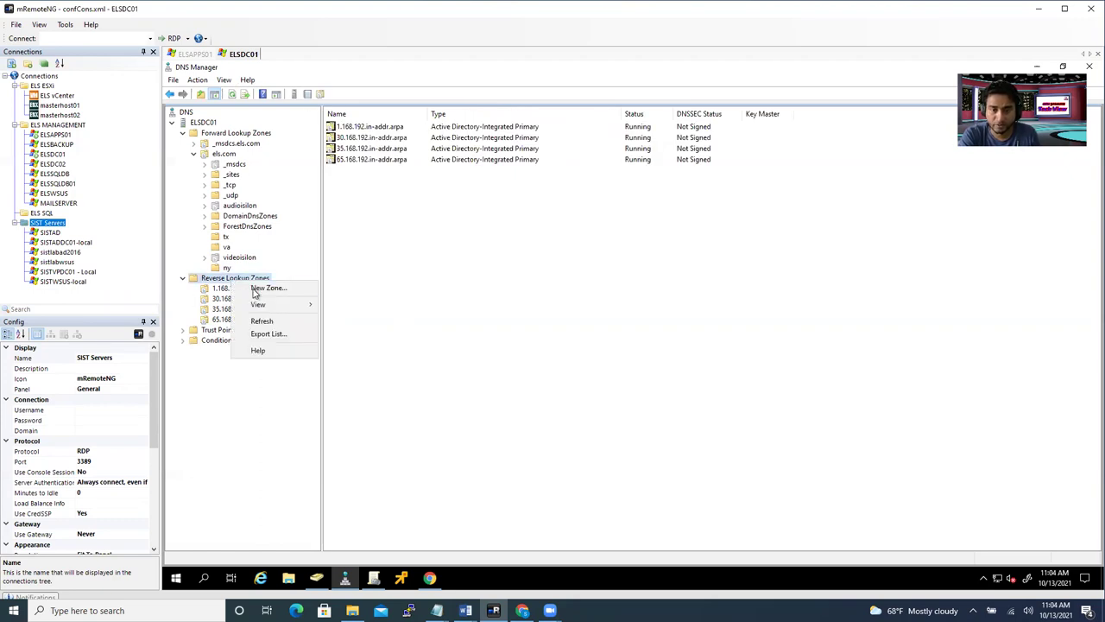
left_click(255, 289)
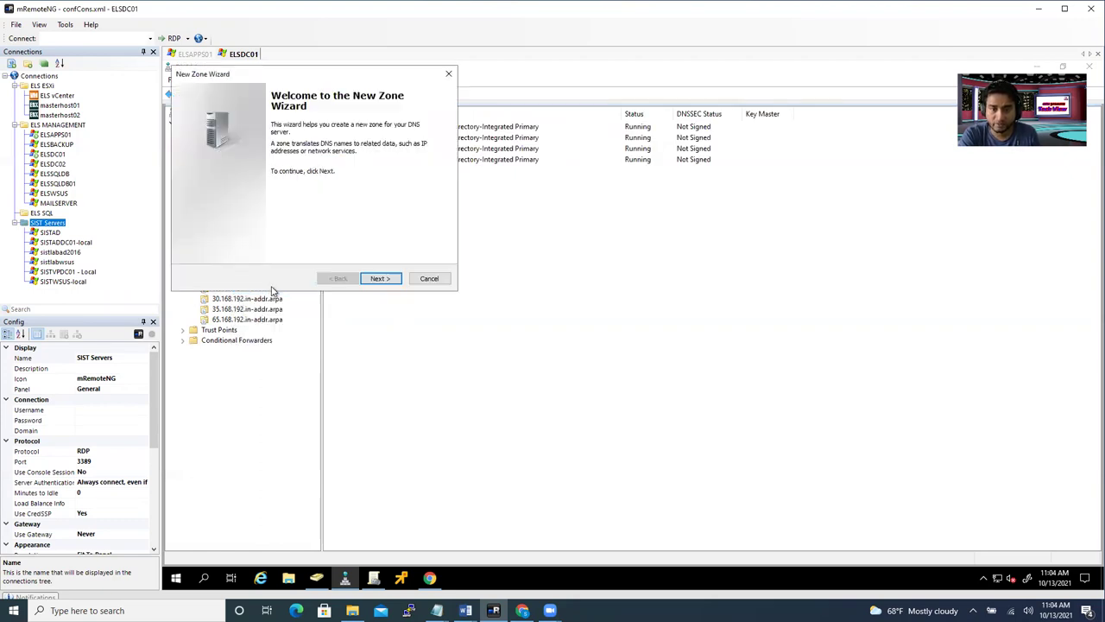
left_click(380, 278)
left_click(380, 278)
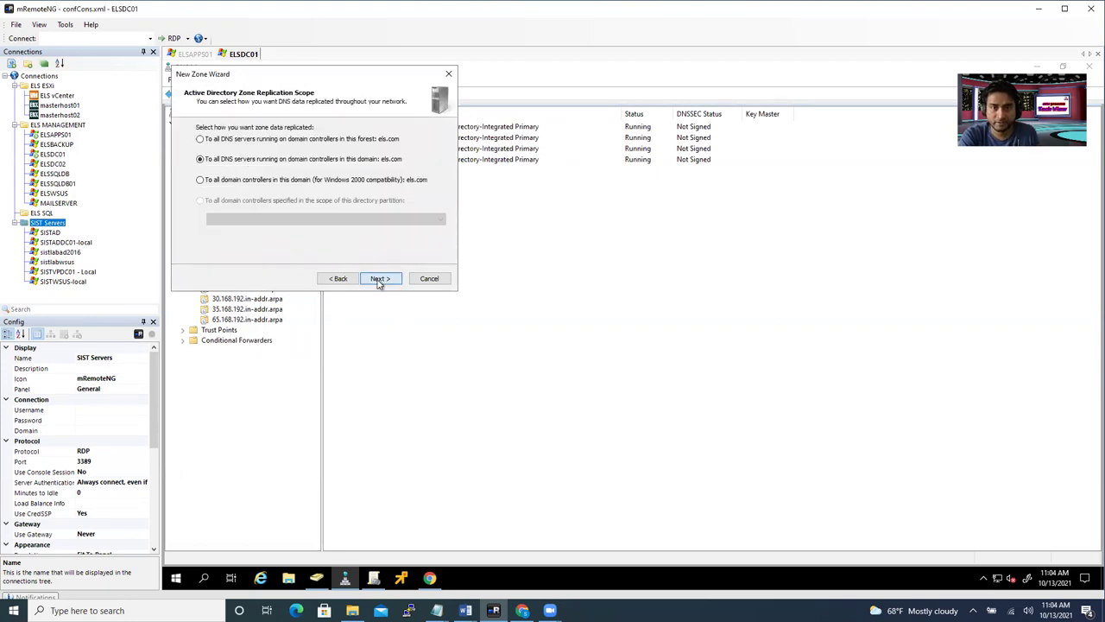
left_click(380, 278)
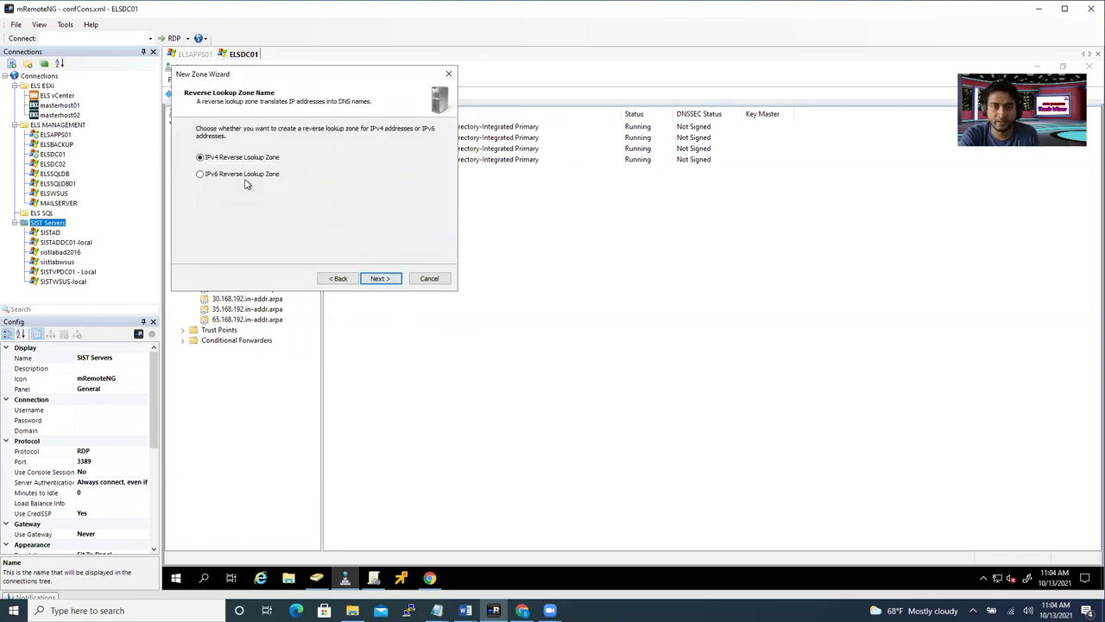
left_click(380, 278)
type("192.168.")
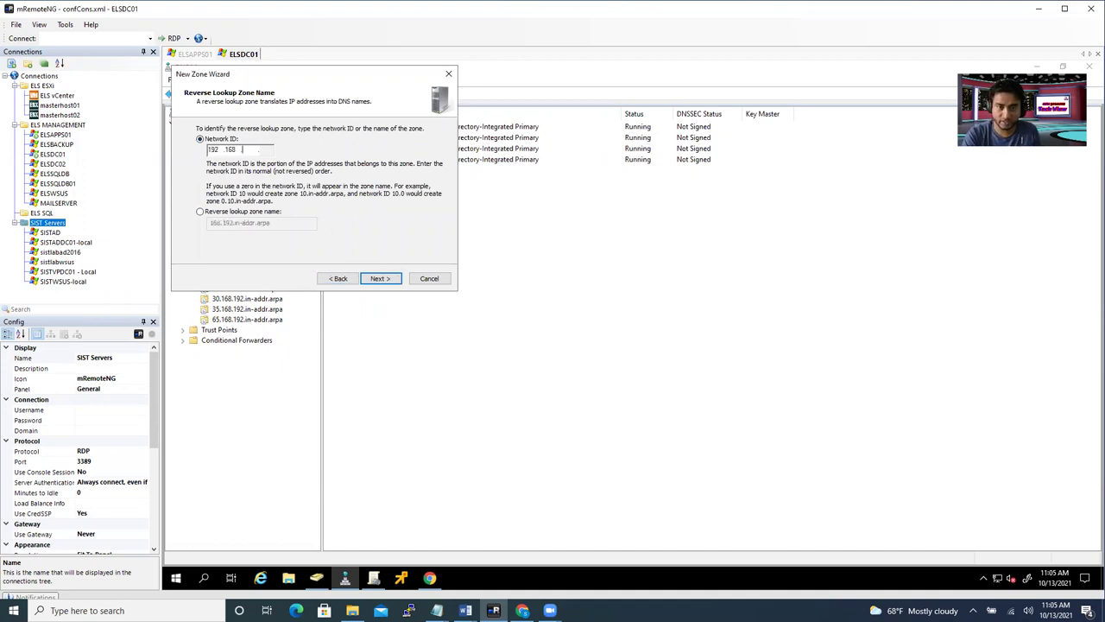
type("45.")
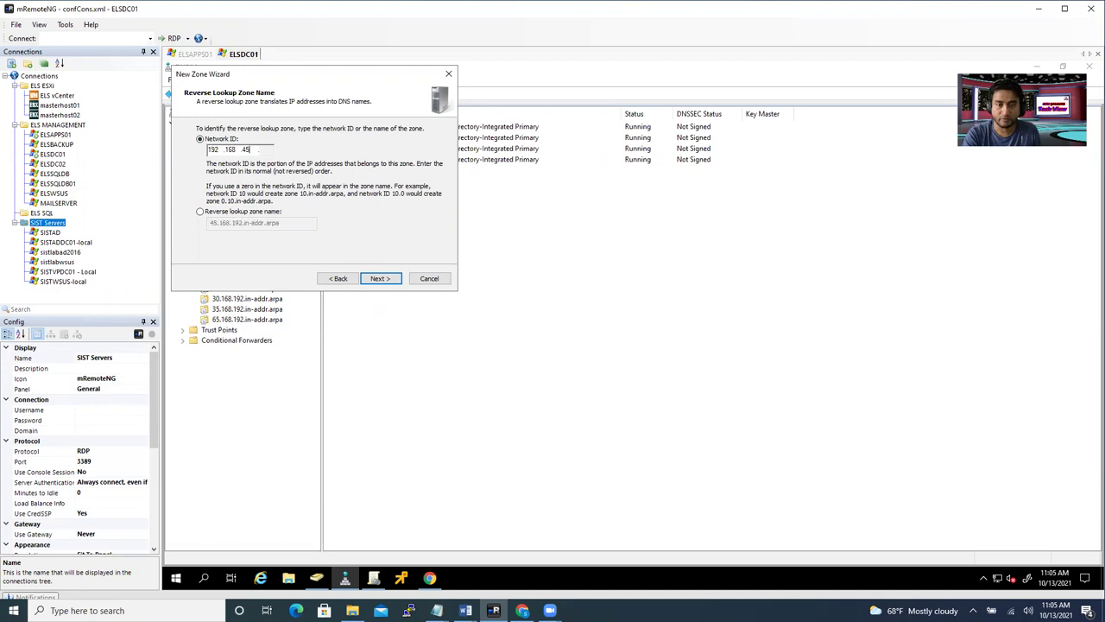
left_click(391, 282)
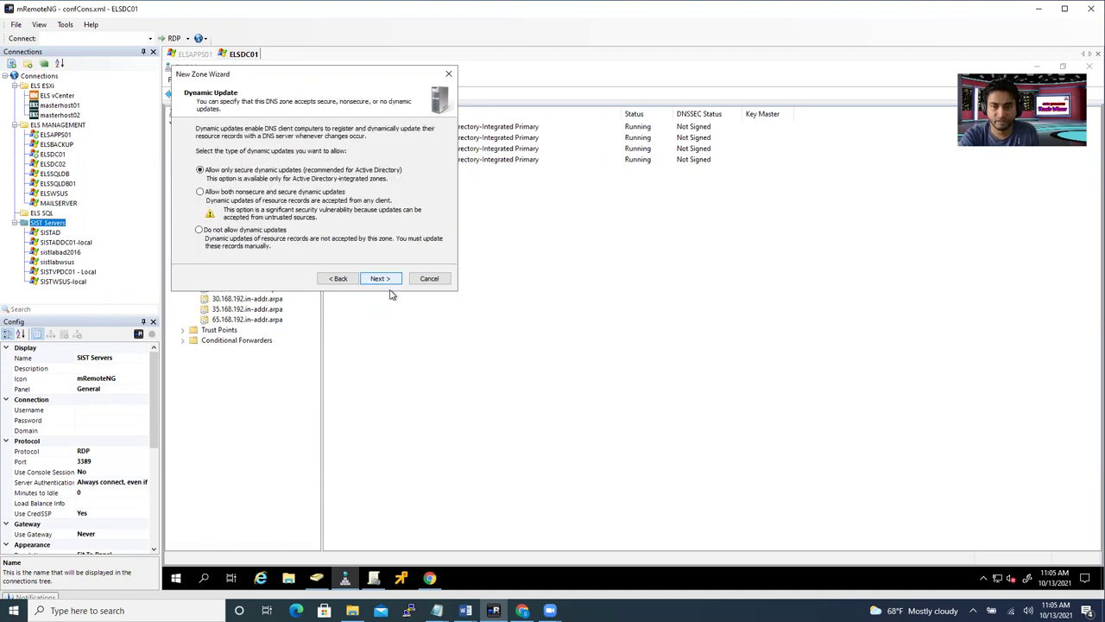
left_click(380, 281)
left_click(380, 280)
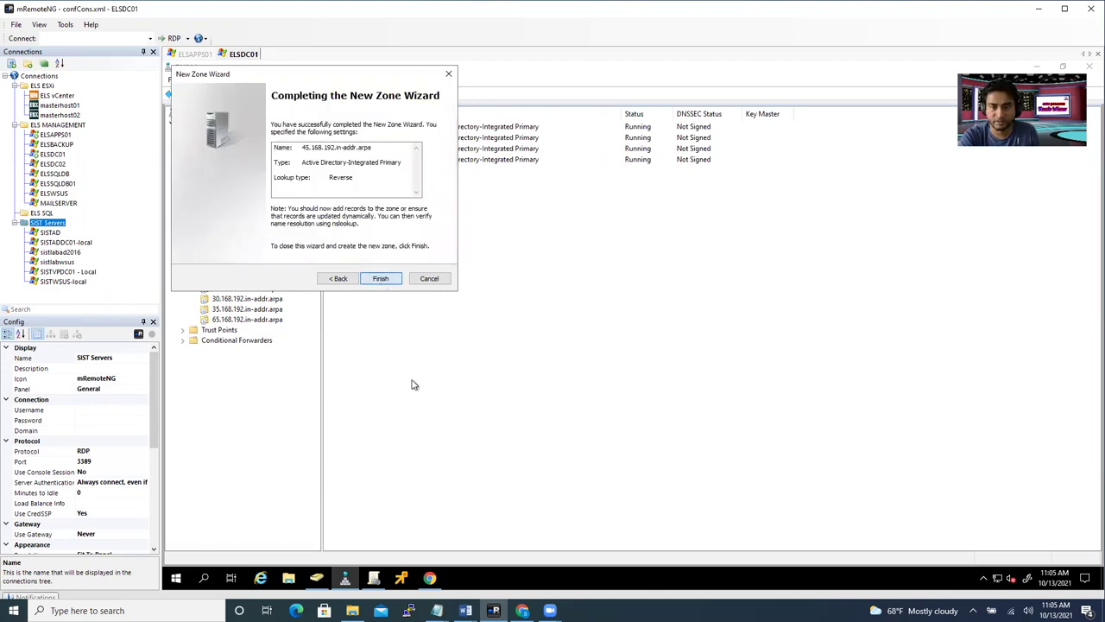
left_click(223, 330)
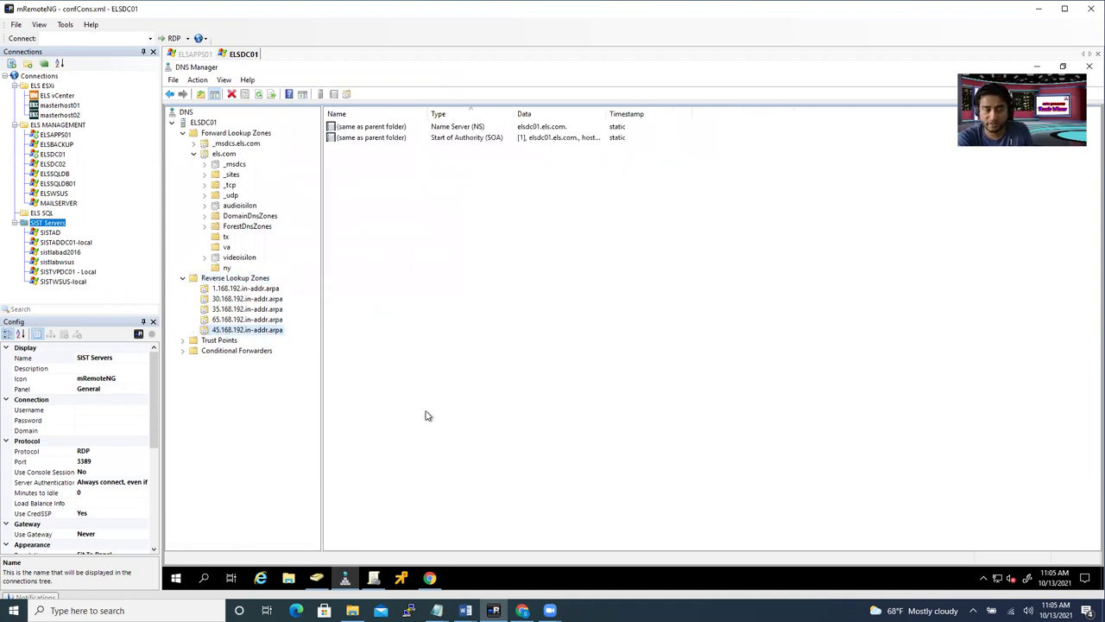
- Browse the 35.168, 1.168 and 45.168 reverse zones, then the ny, tx and va subdomains
left_click(423, 184)
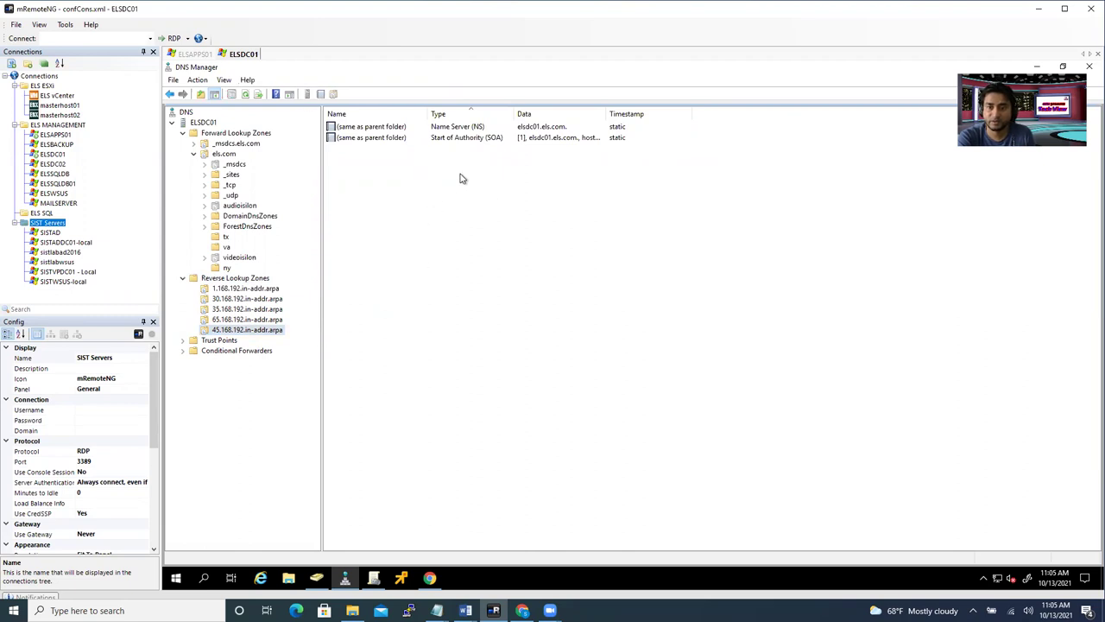
left_click(249, 320)
left_click(248, 308)
left_click(248, 293)
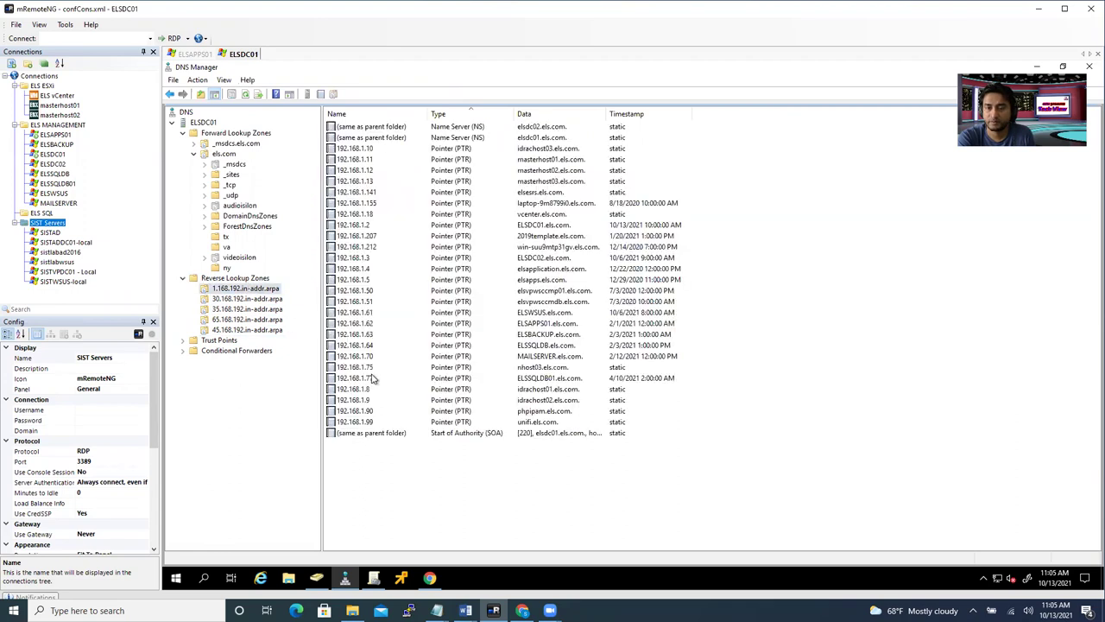
left_click(255, 330)
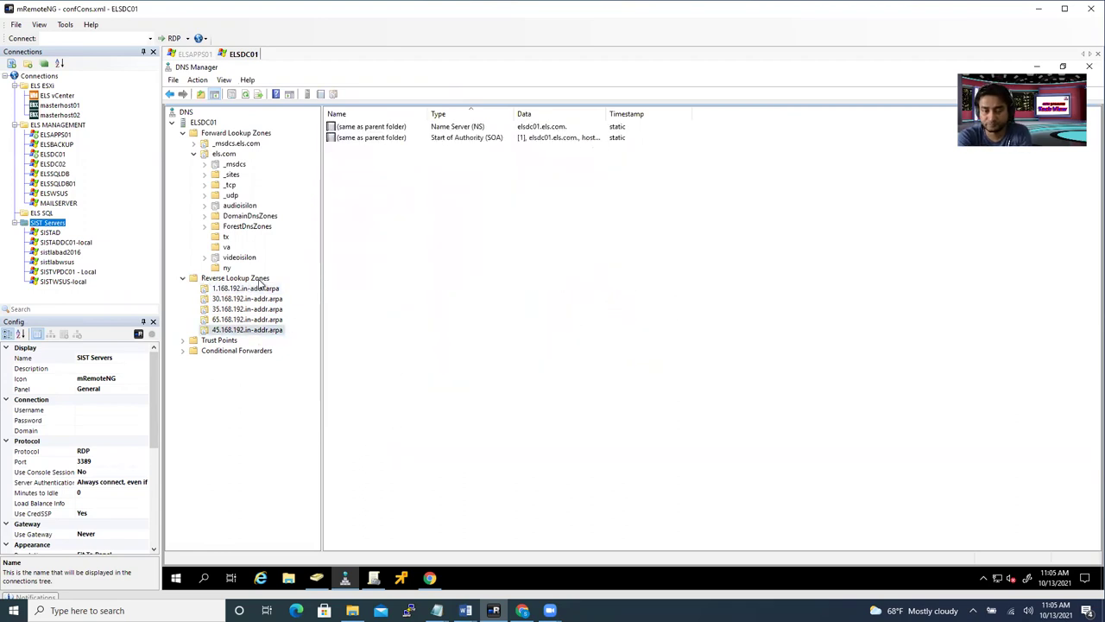
left_click(228, 268)
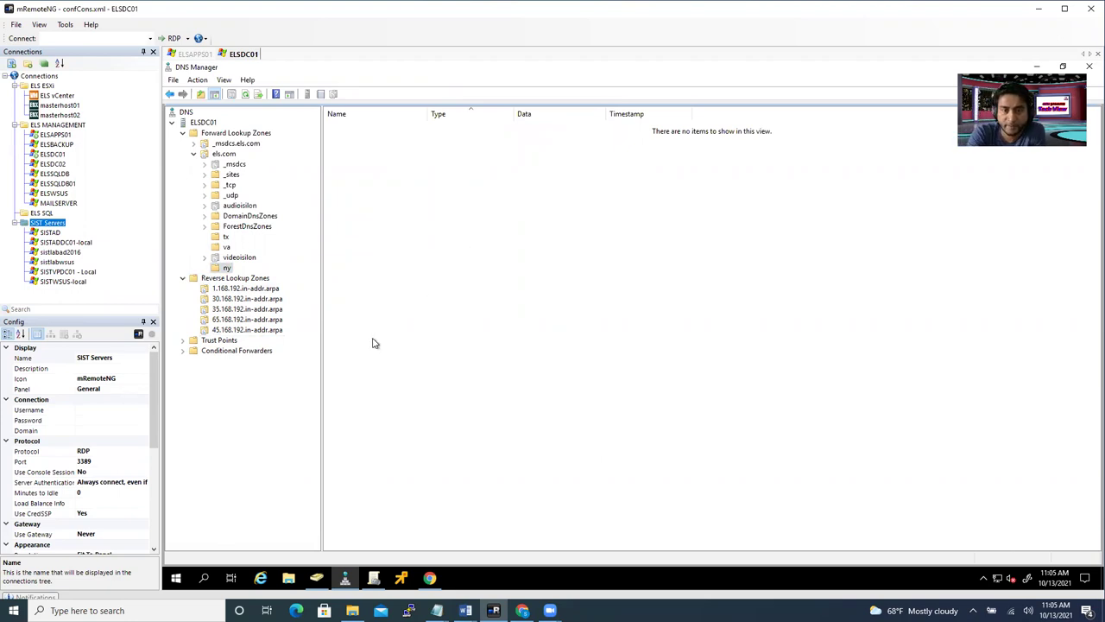
left_click(227, 248)
left_click(227, 238)
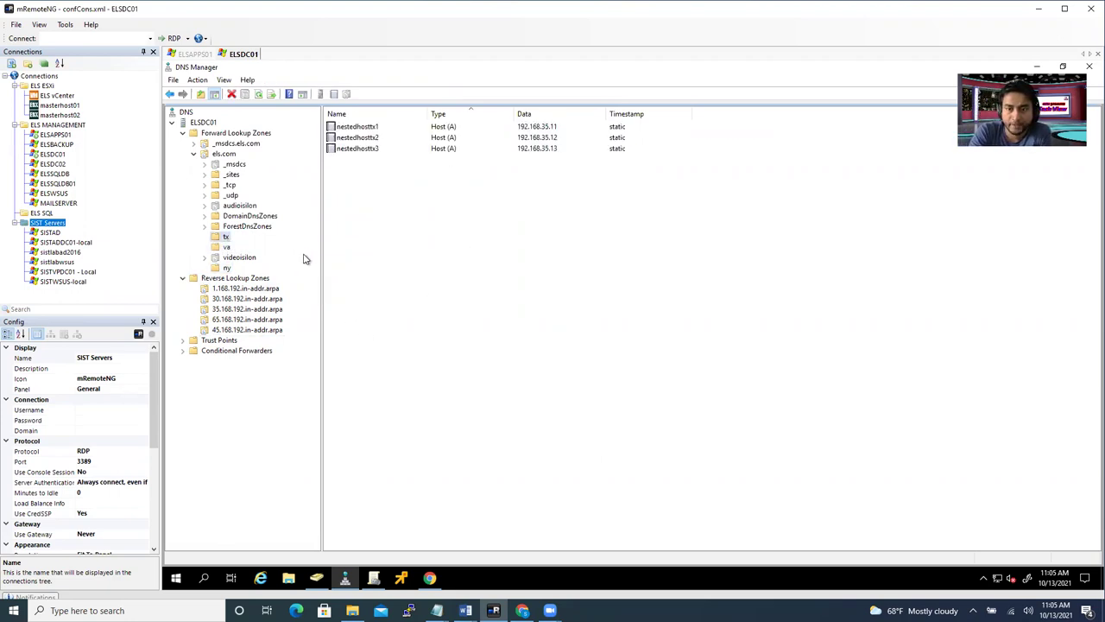
left_click(227, 247)
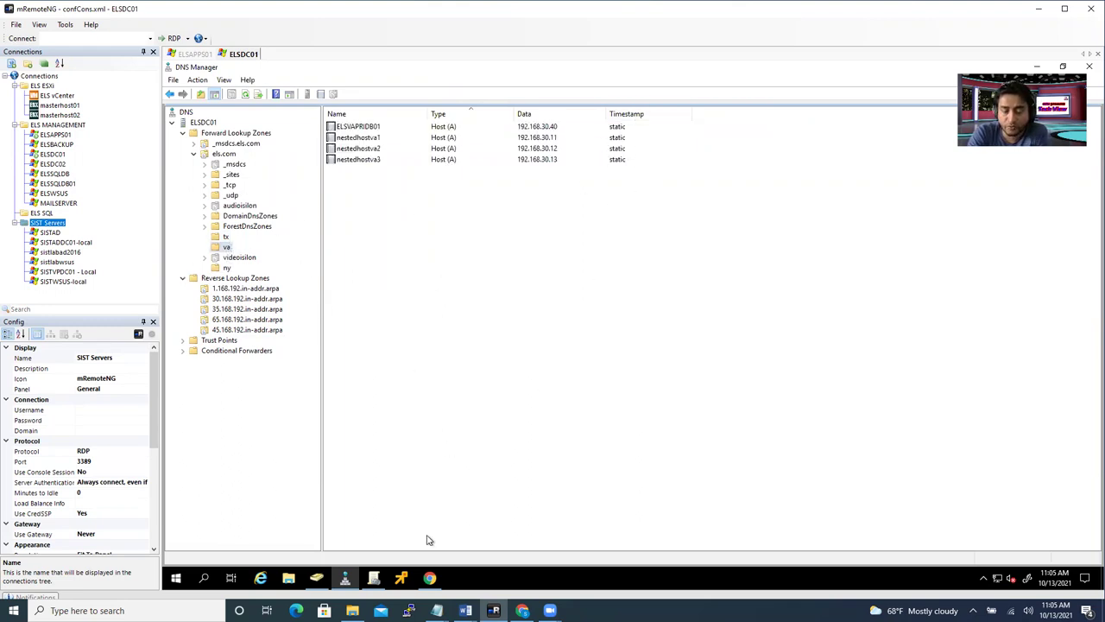
- In Active Directory Users and Computers, browse Computers, Production VA, then the Computers-Servers OUs
left_click(317, 578)
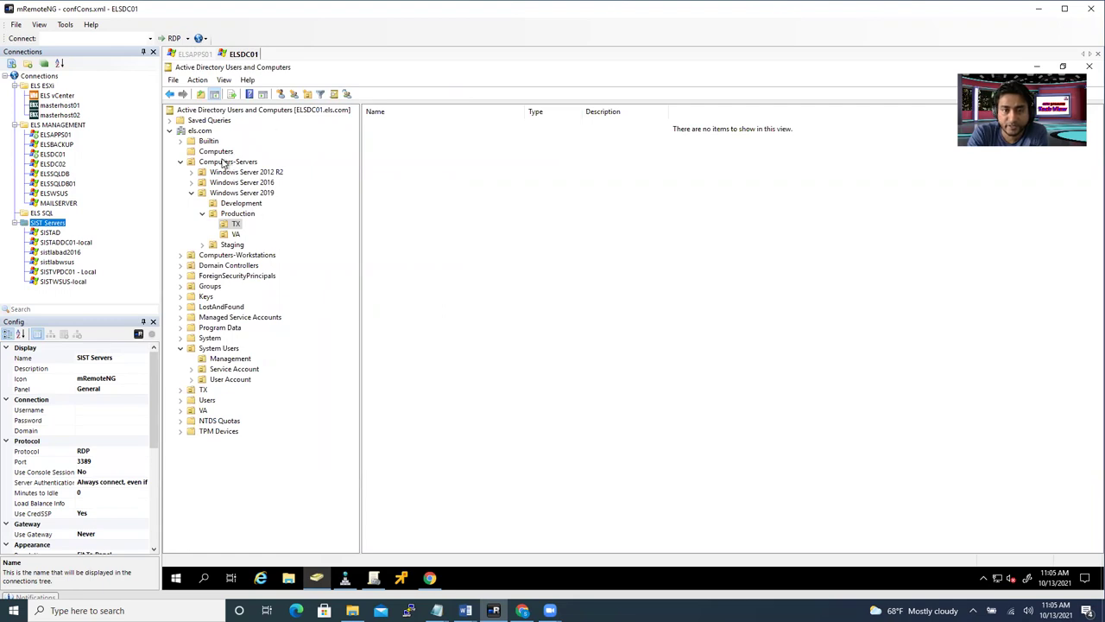
left_click(217, 152)
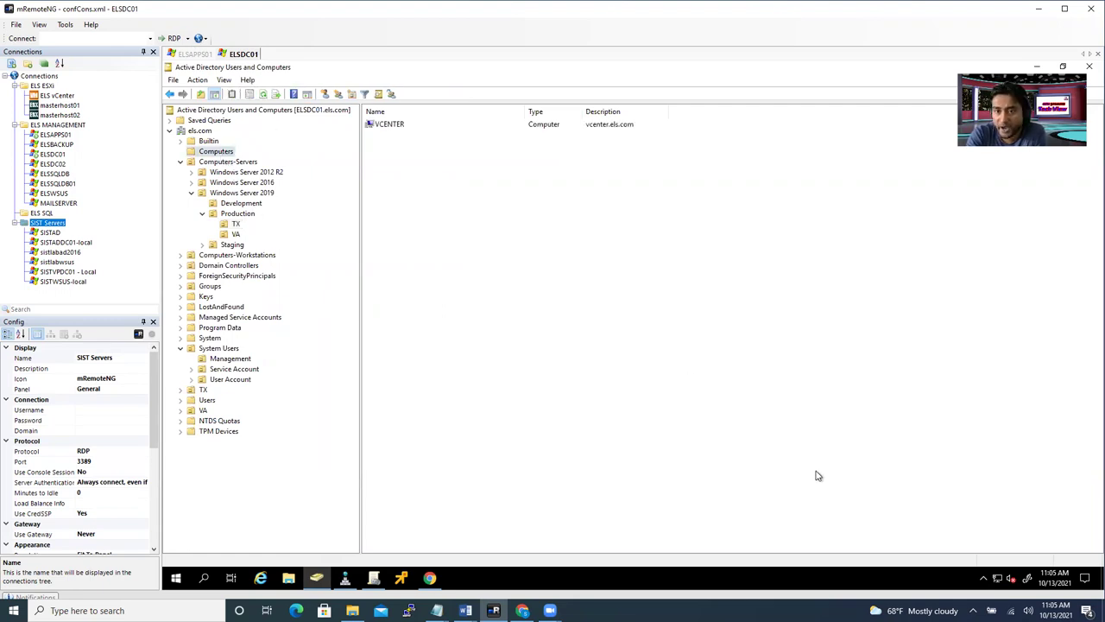
left_click(218, 152)
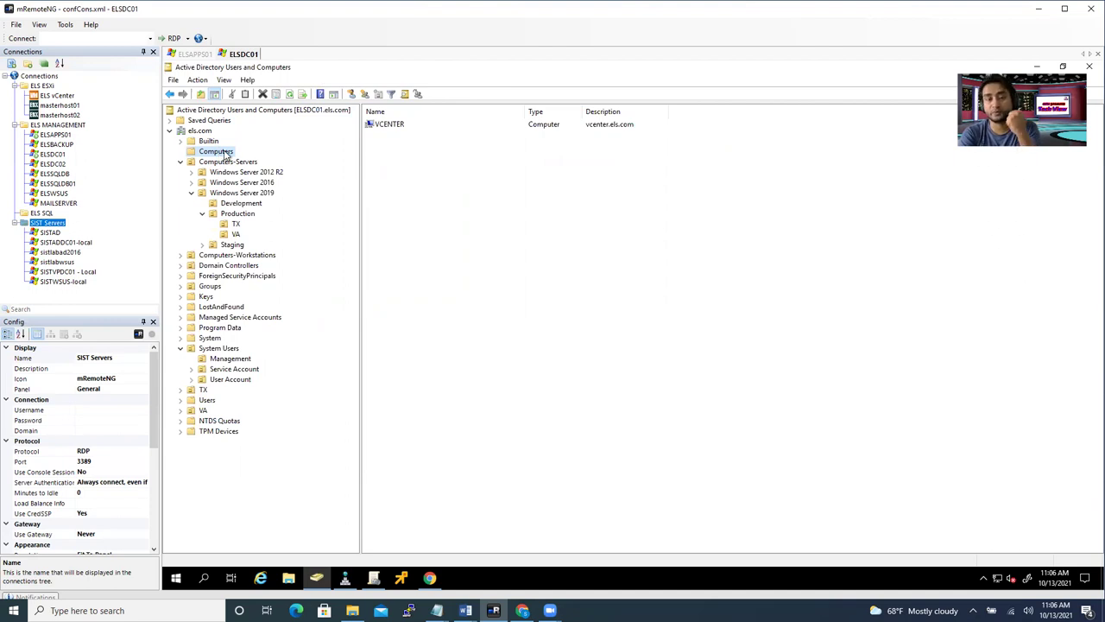
left_click(236, 234)
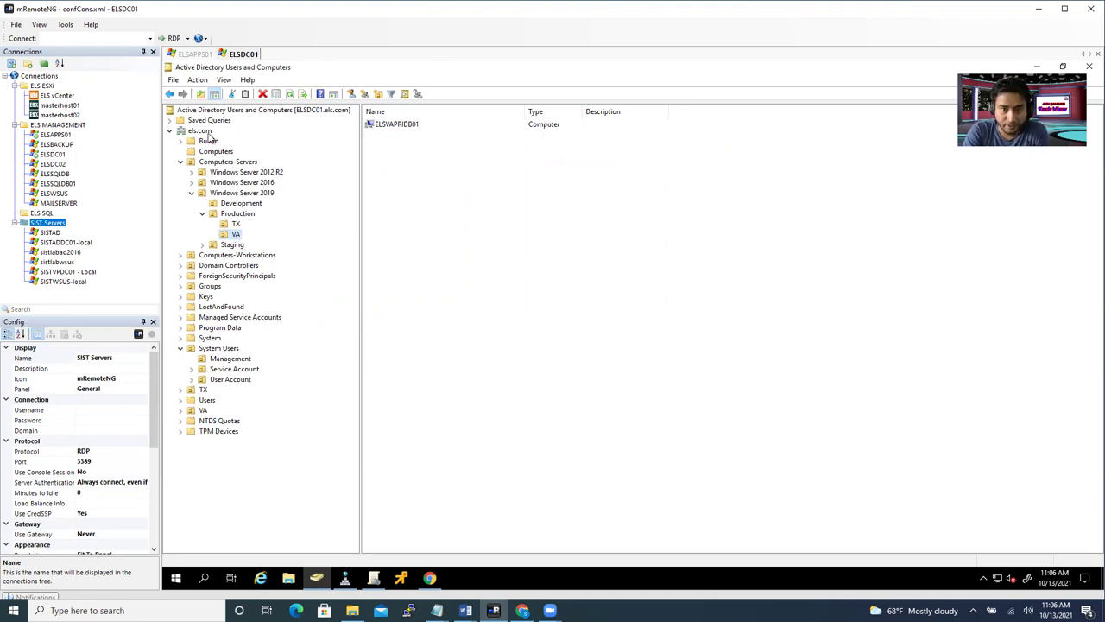
left_click(240, 162)
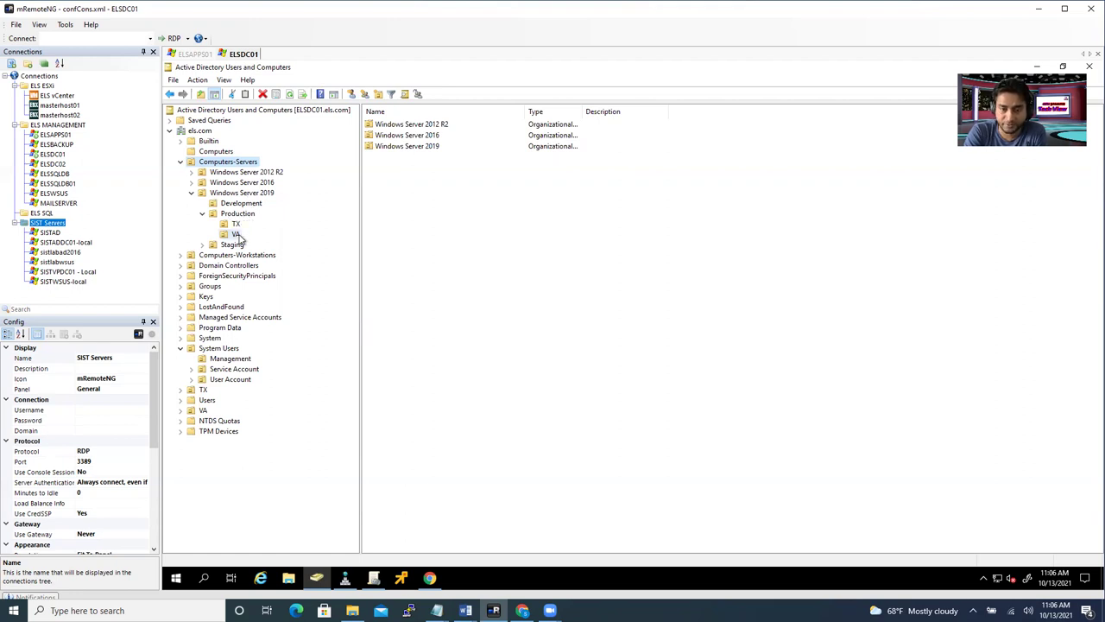
- Show the Windows Server 2019 Production VA OU holding ELSVAPRIDB01, after checking the Computers container
left_click(237, 235)
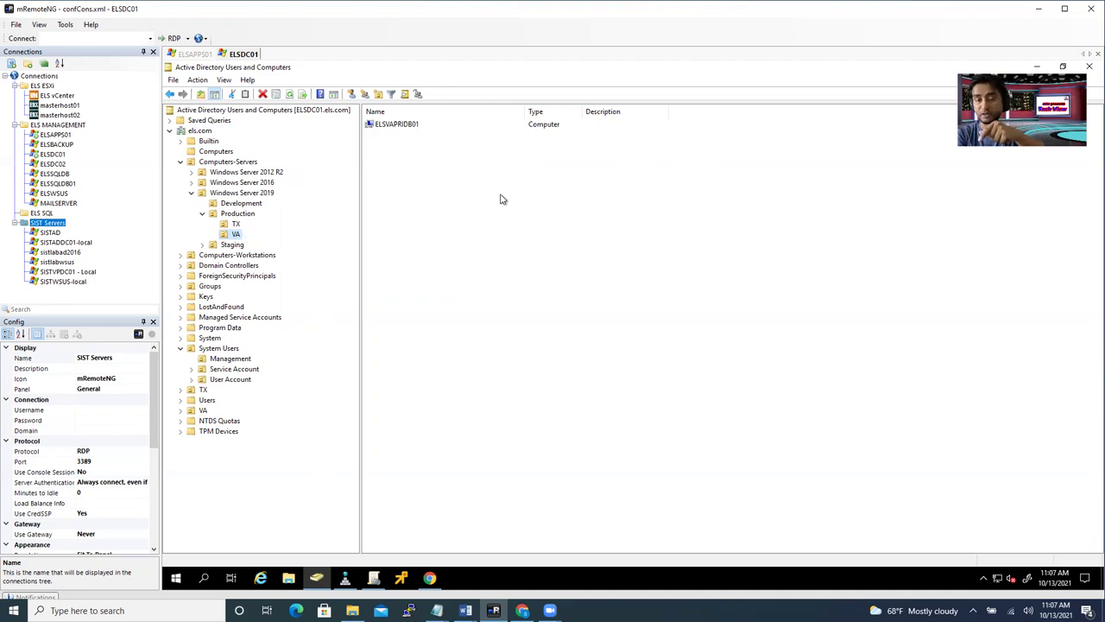
left_click(217, 152)
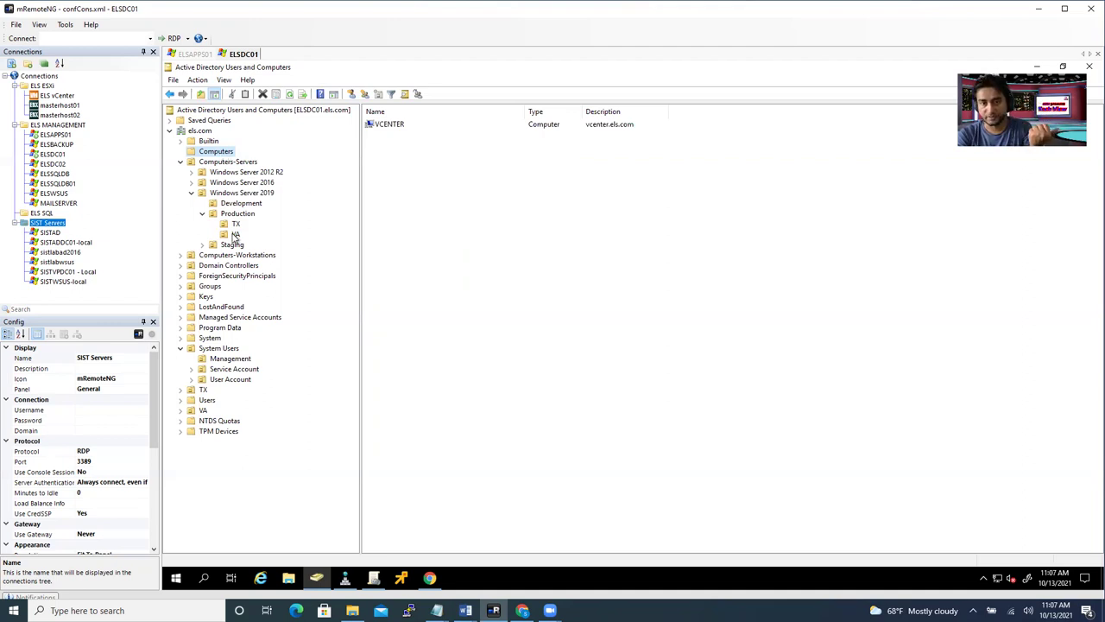
left_click(233, 235)
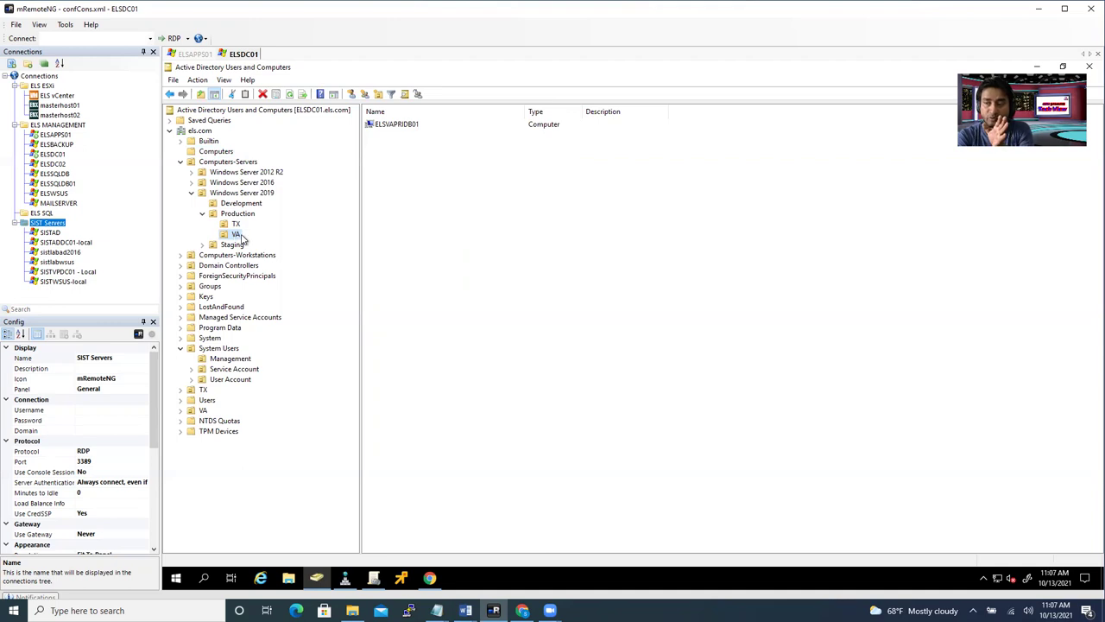
left_click(415, 228)
- Add a new computer account named ELSVASECDB01 to the VA OU
right_click(429, 188)
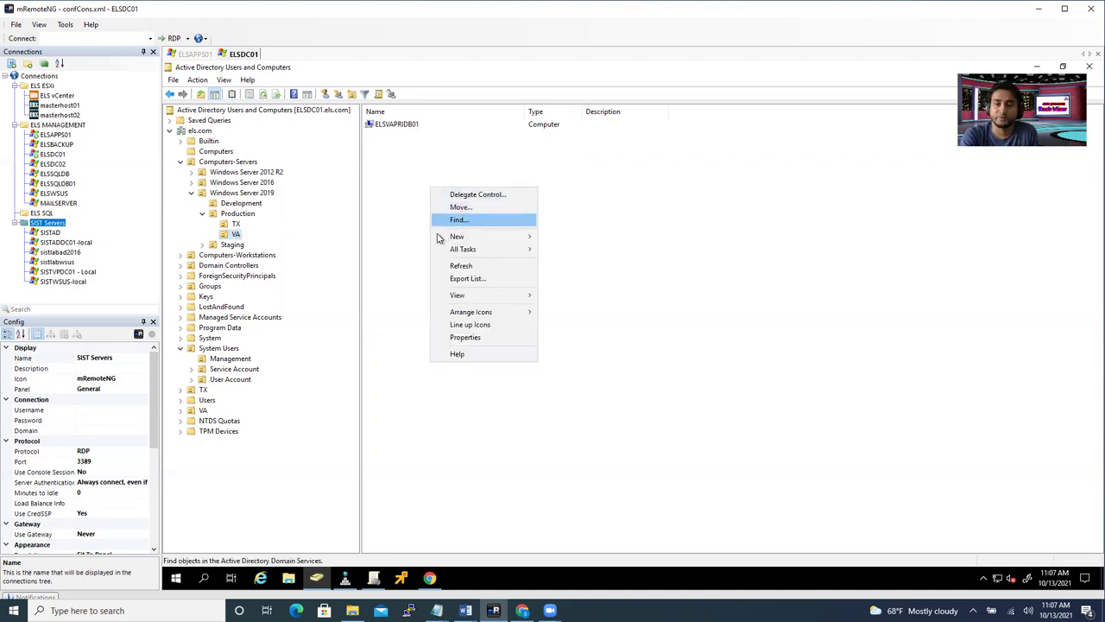
right_click(392, 172)
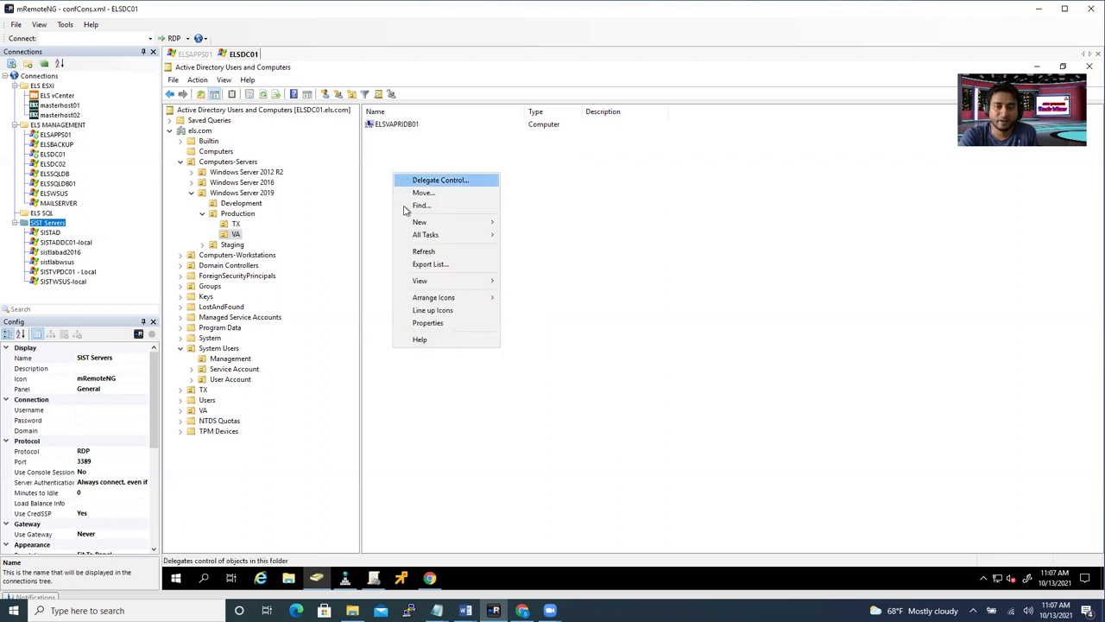
right_click(573, 175)
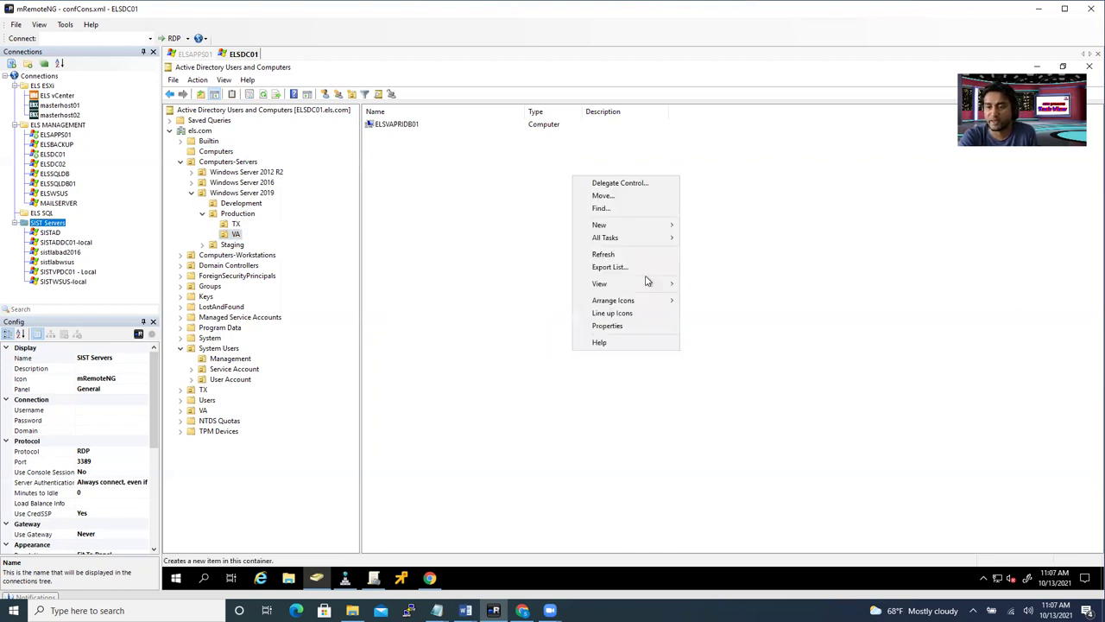
mouse_move(636, 226)
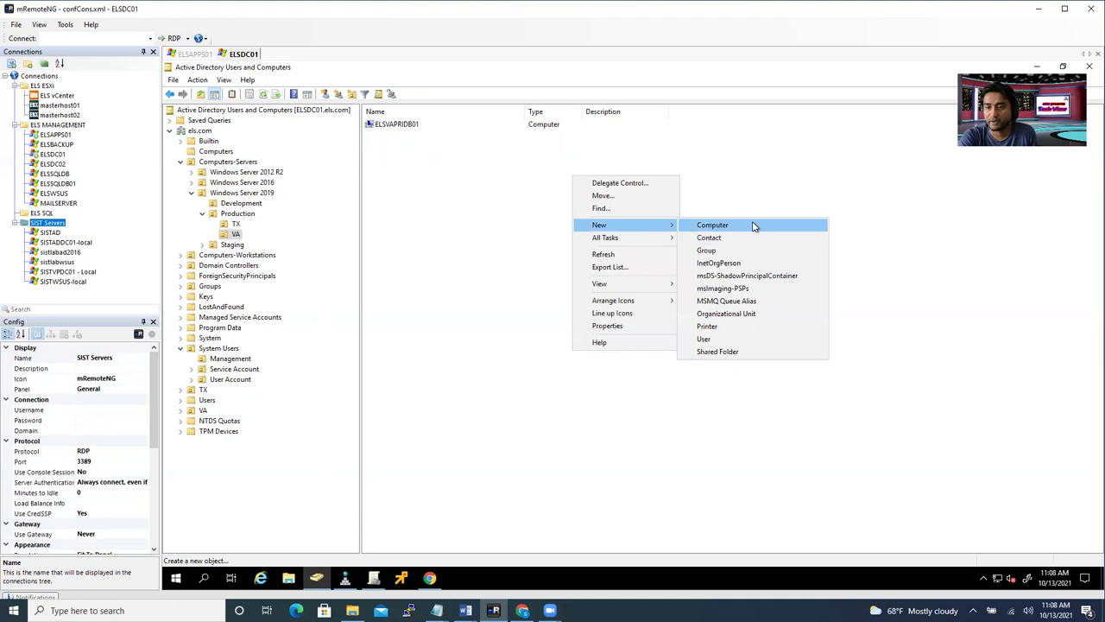
left_click(743, 226)
type("ELSVASECDB01")
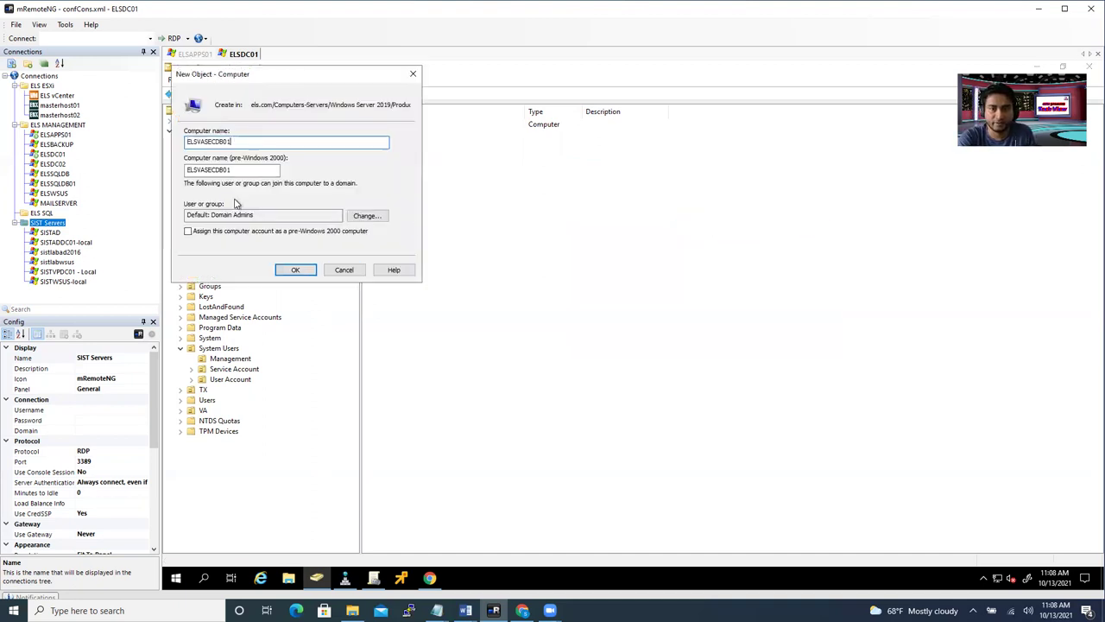
key("ctrl+a")
left_click(295, 269)
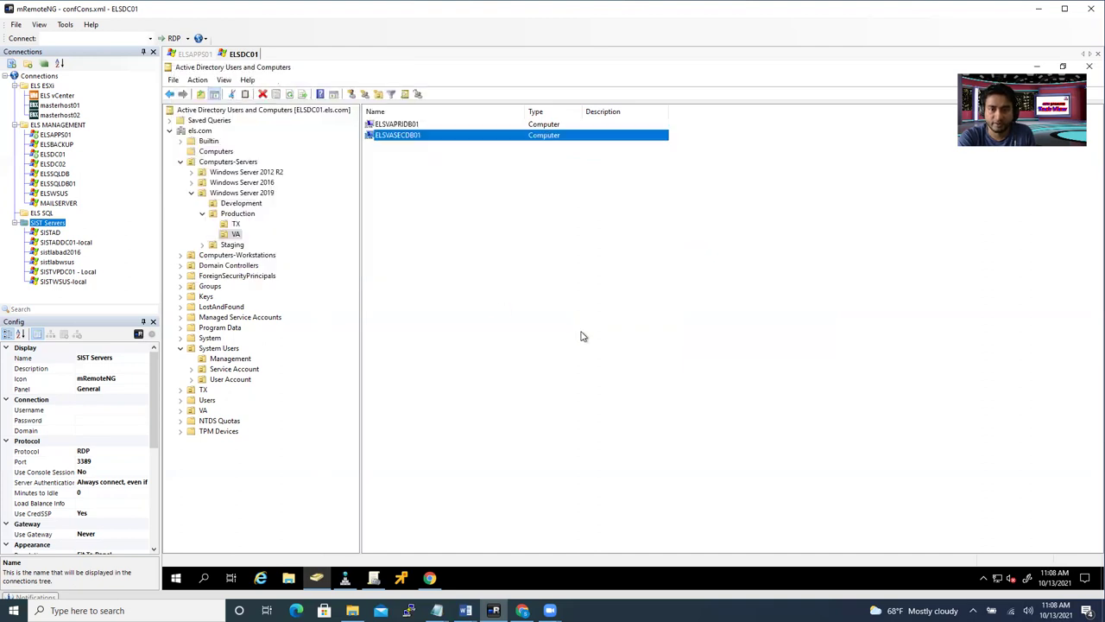
left_click(502, 217)
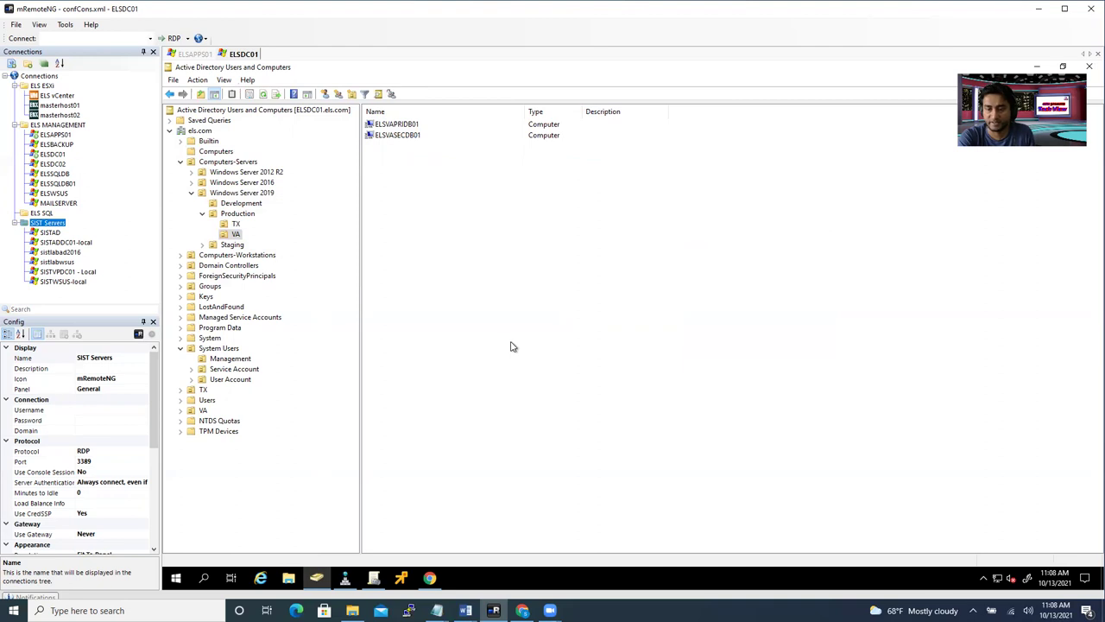
- Unlock the ELSVASECDB01 VM console with Ctrl+Alt+Delete and sign in with the admin account
left_click(429, 578)
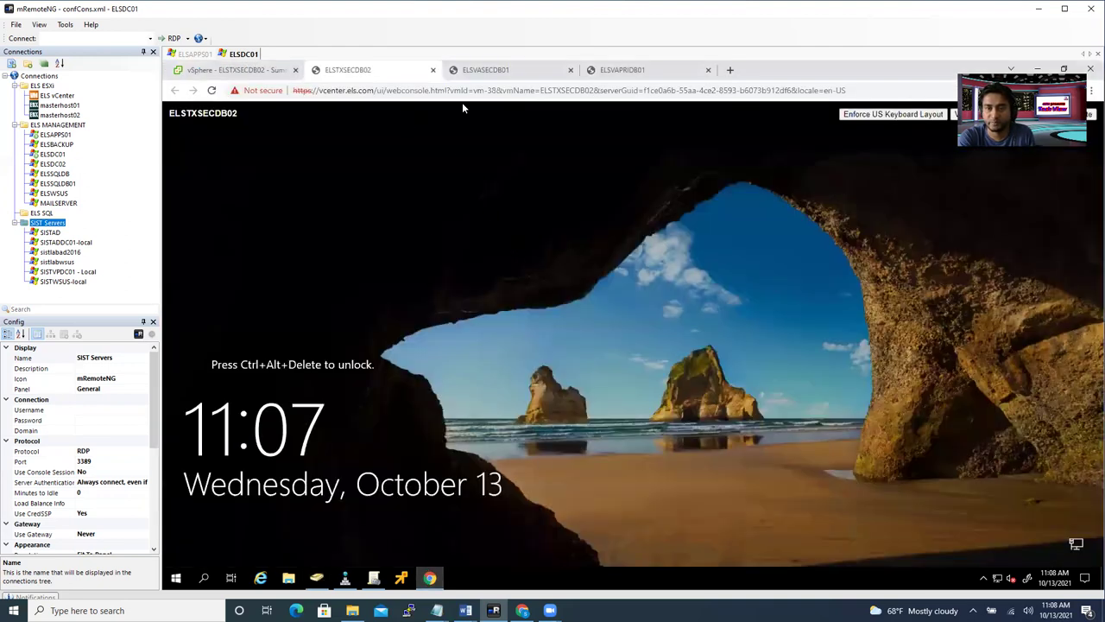
left_click(484, 72)
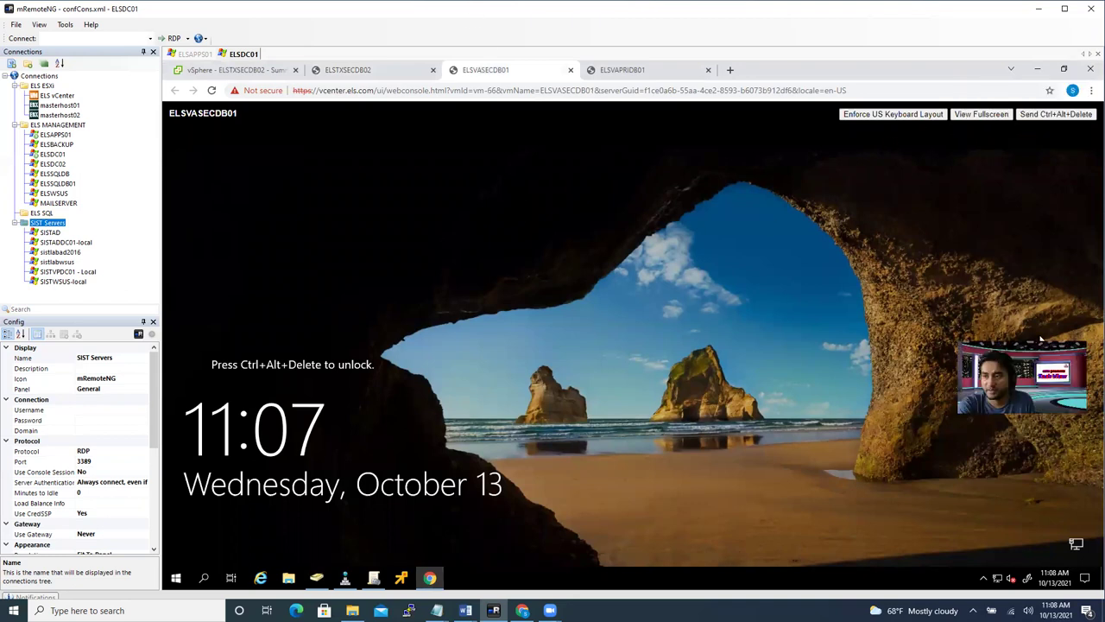
left_click(1035, 117)
left_click(498, 432)
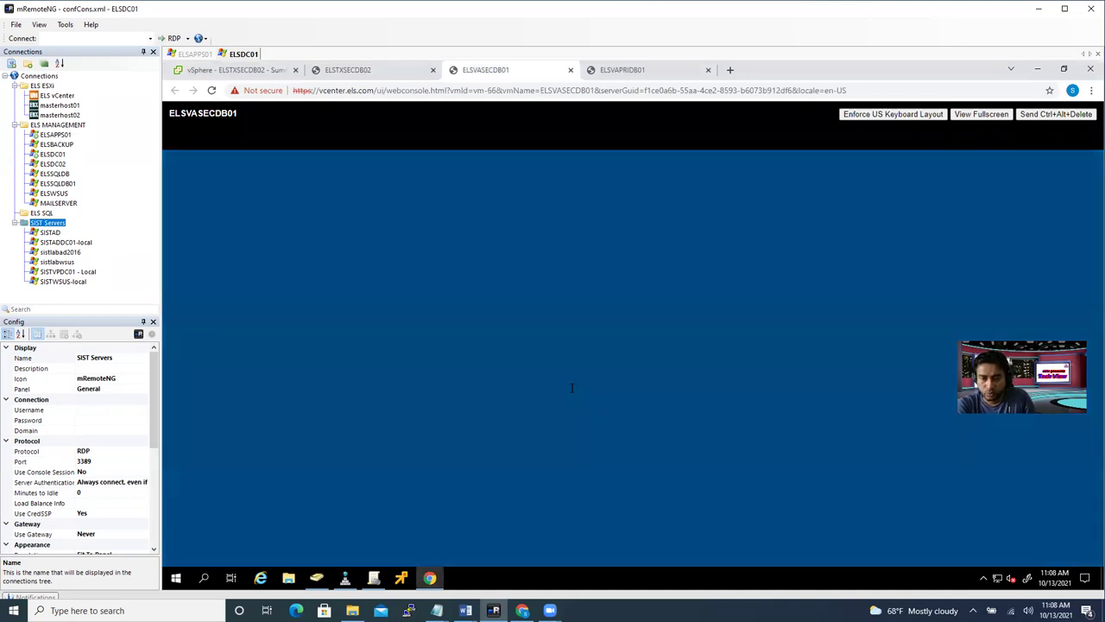
type("rename")
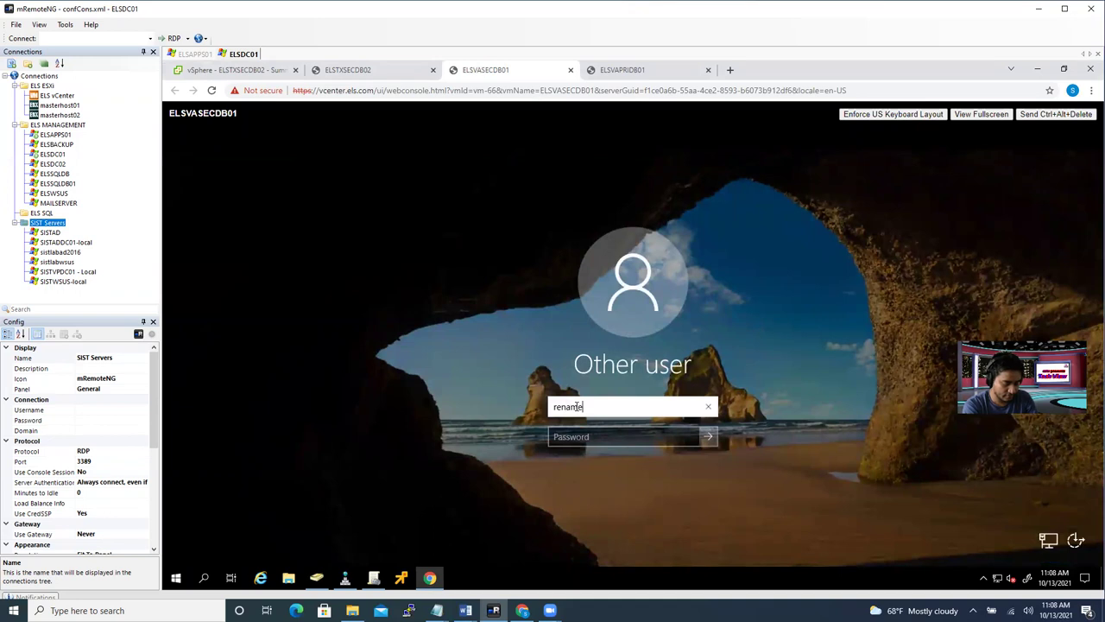
type("admin")
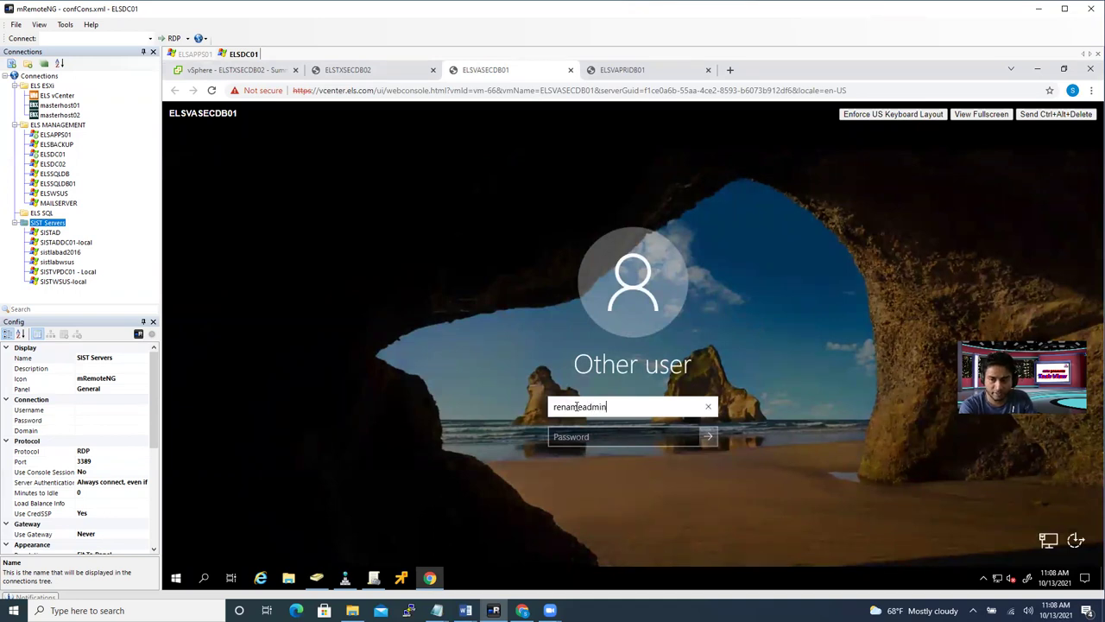
key("Tab")
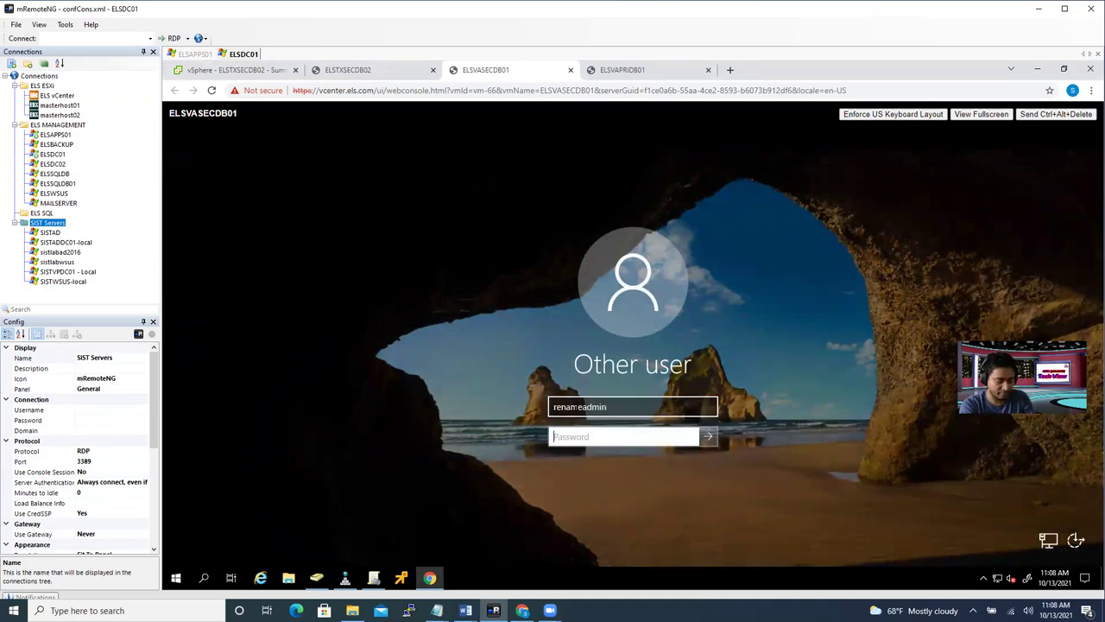
type("•••••••••")
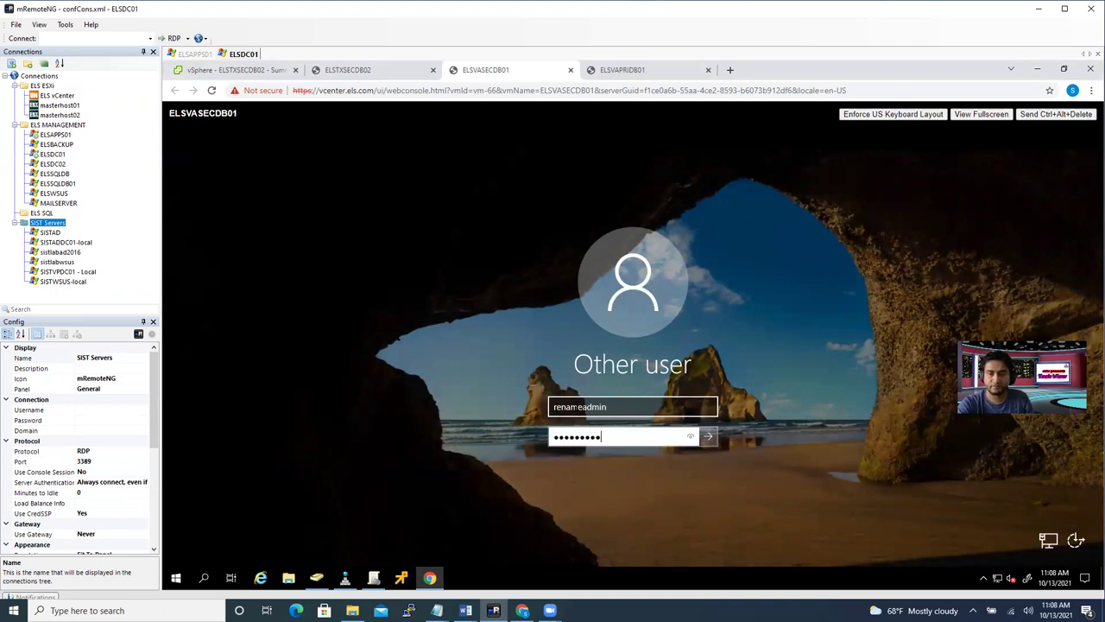
left_click(708, 436)
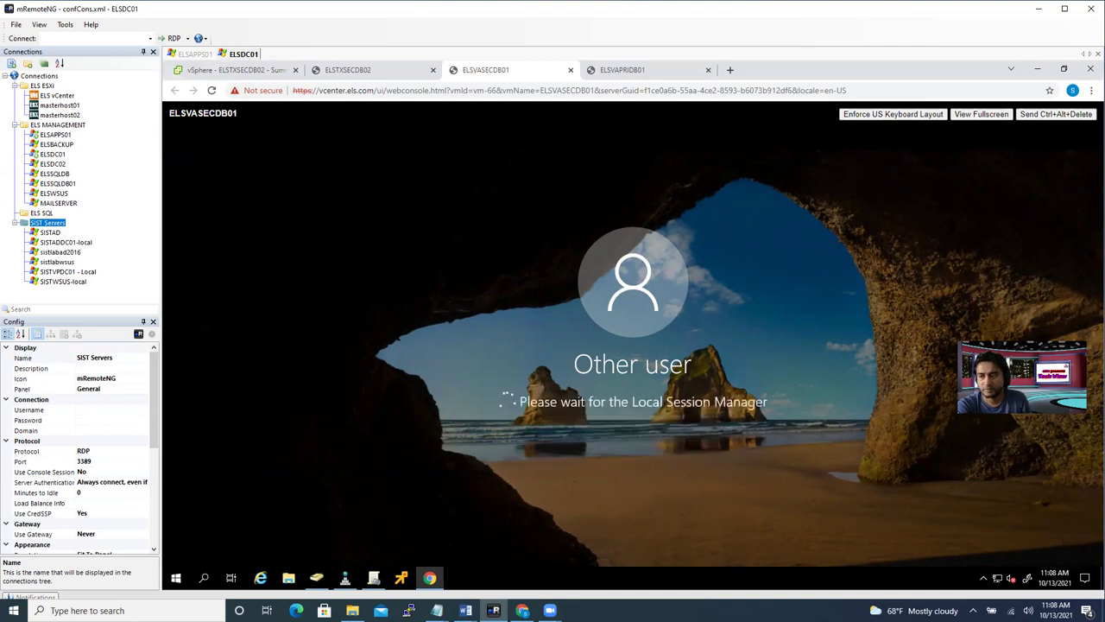
left_click_drag(1031, 337, 1030, 504)
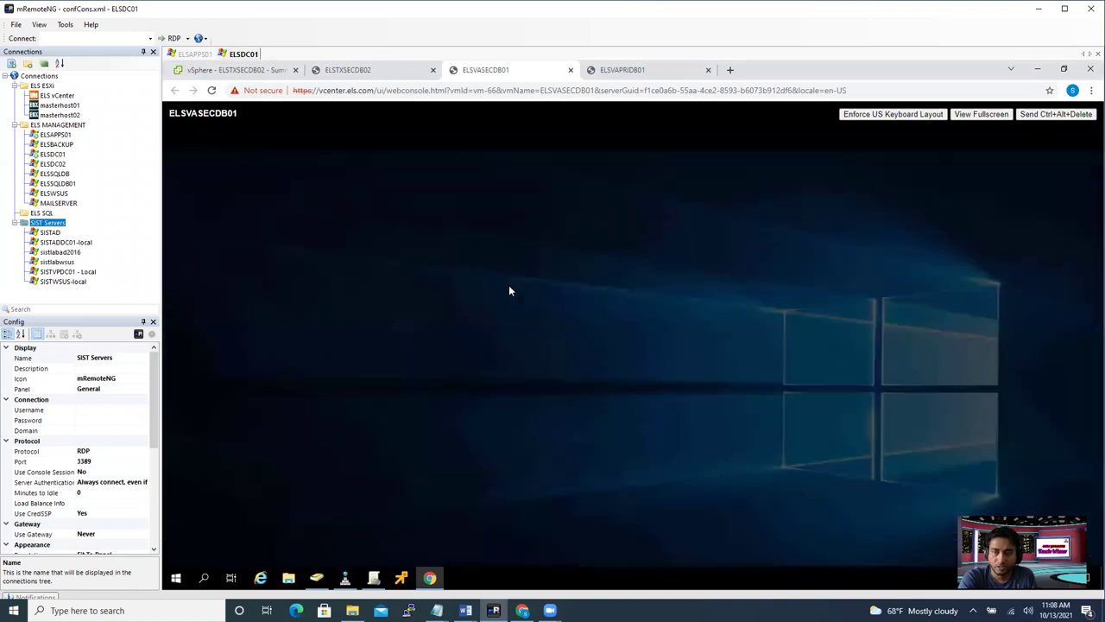
- Approve Server Manager's admin prompt and view Local Server properties showing workgroup TEST
left_click(574, 424)
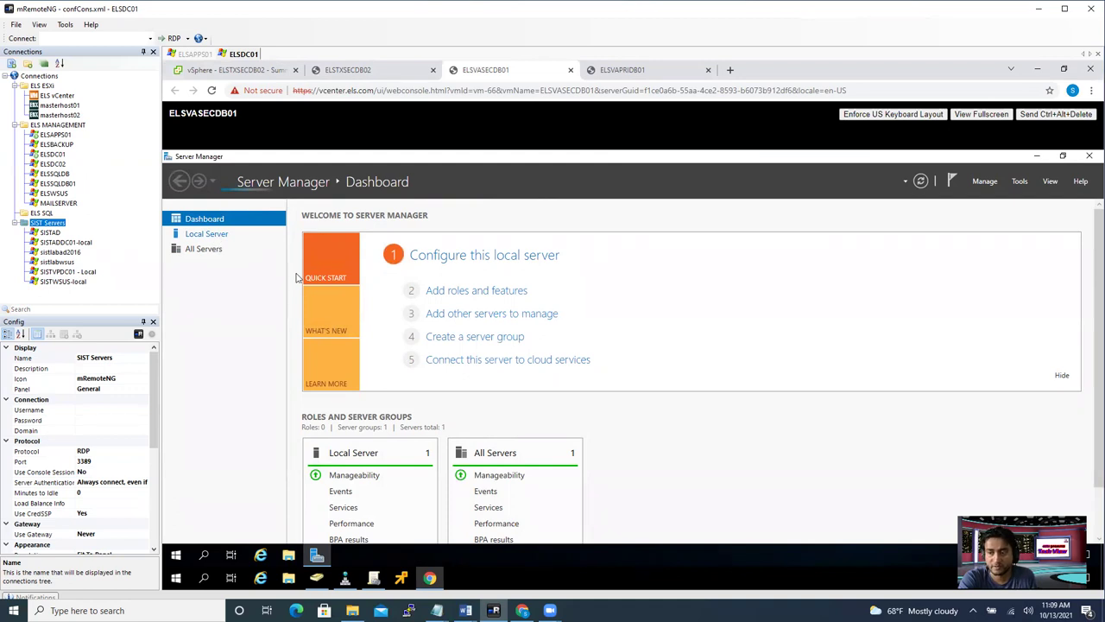
left_click(207, 234)
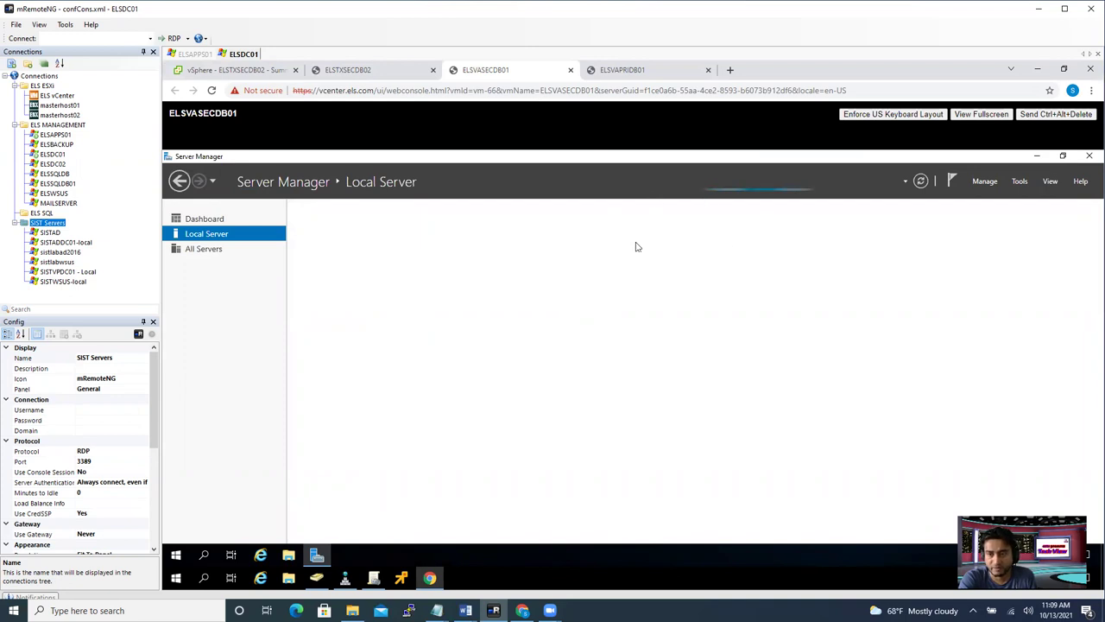
left_click(380, 75)
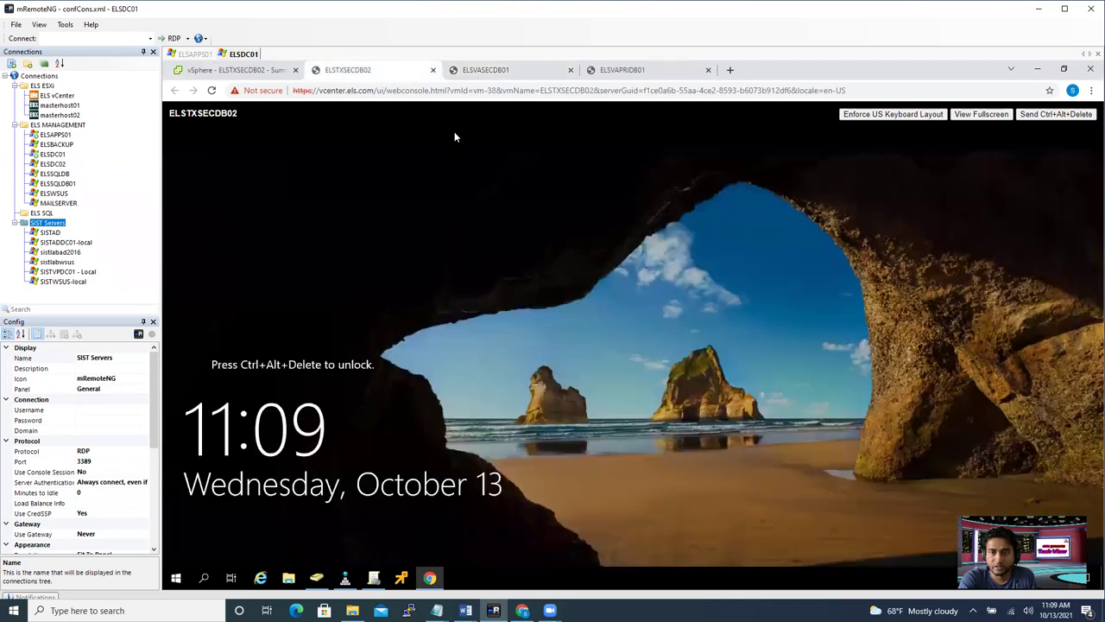
left_click(493, 78)
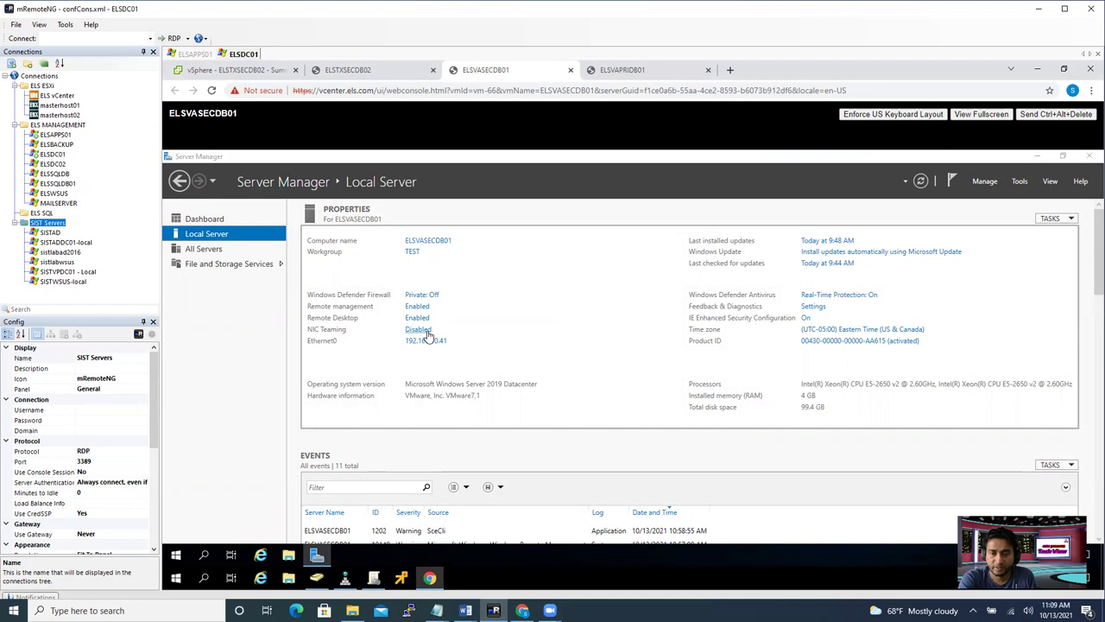
- Change ELSVASECDB01 from workgroup TEST to membership in the els.com domain
left_click(428, 240)
left_click_drag(254, 177, 378, 194)
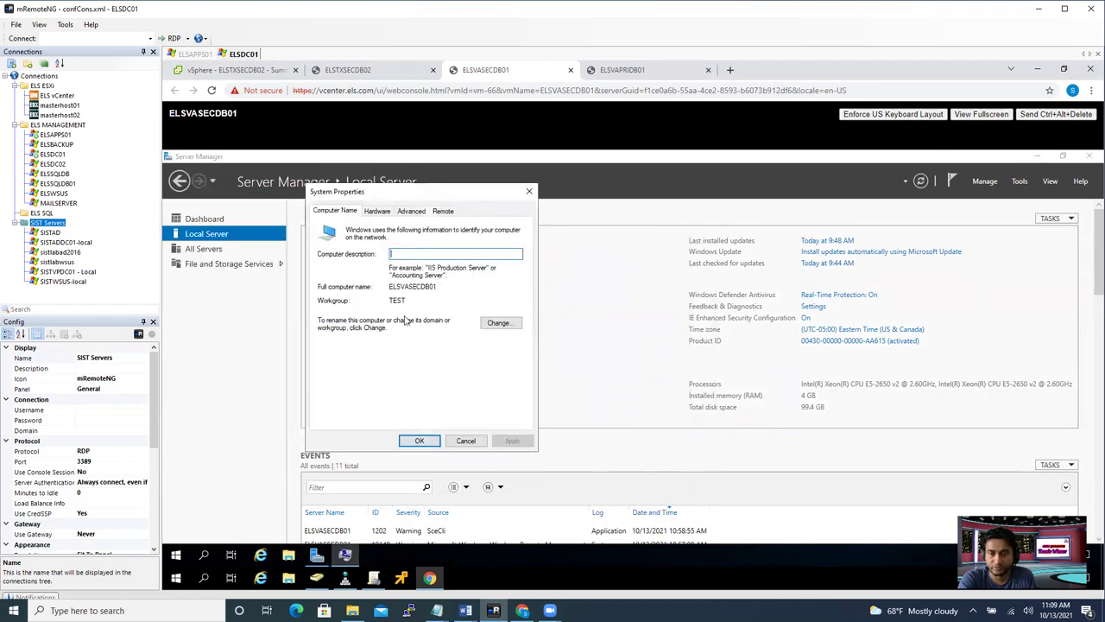
left_click(491, 325)
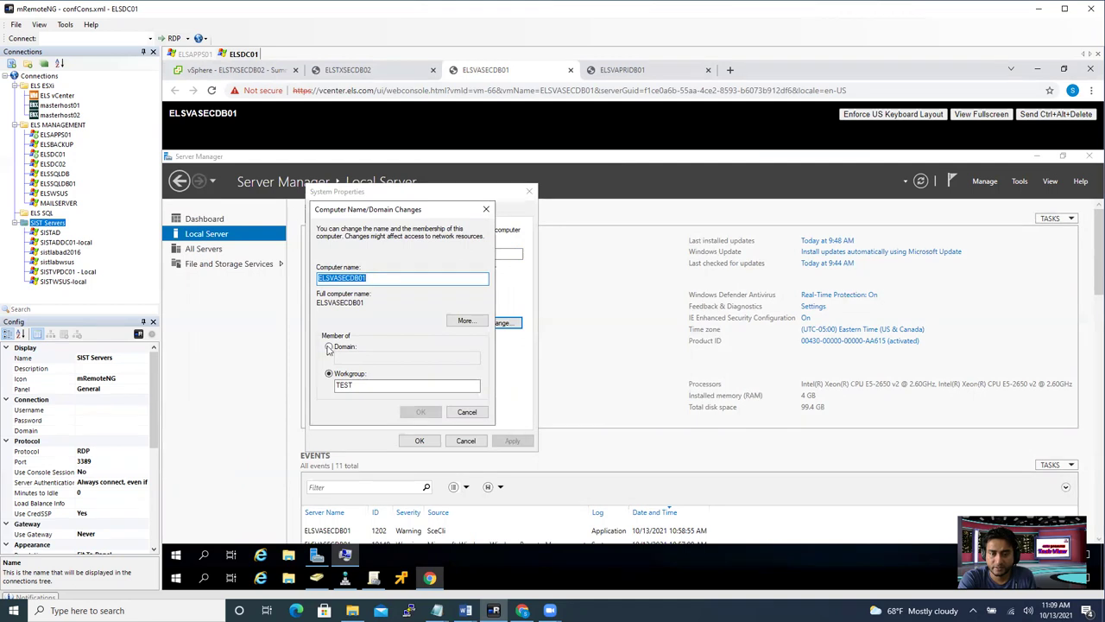
left_click(328, 347)
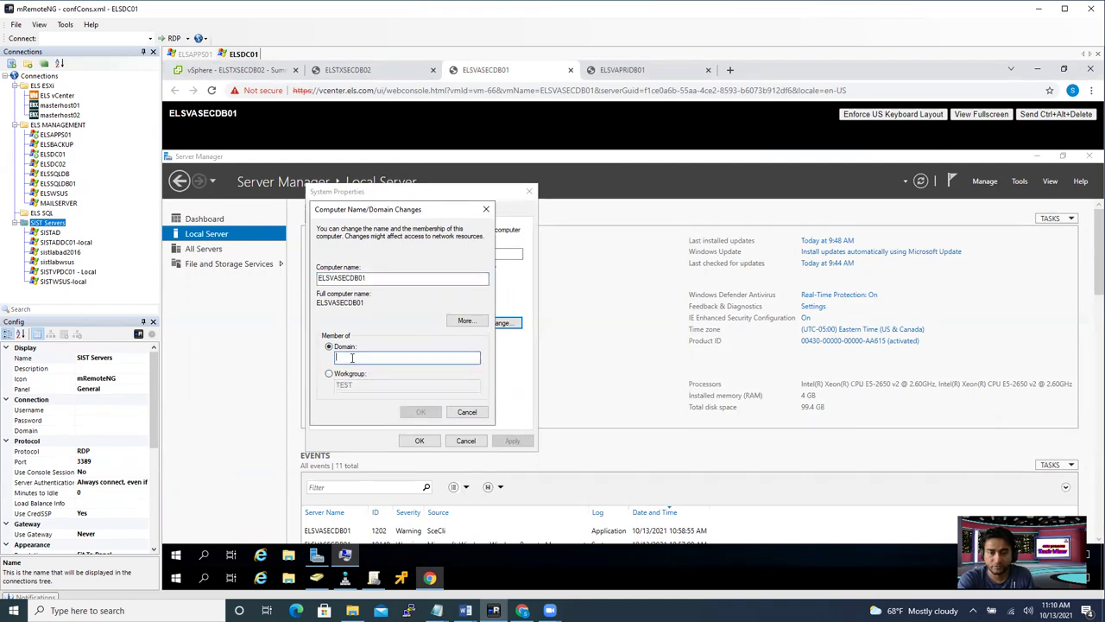
type("els.com")
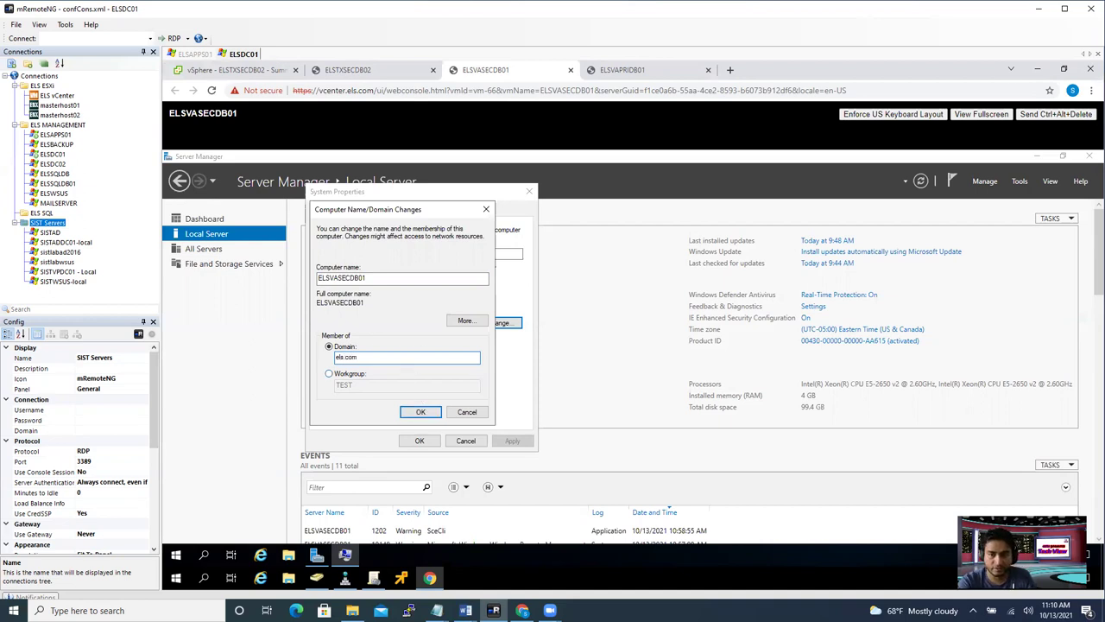
left_click(421, 412)
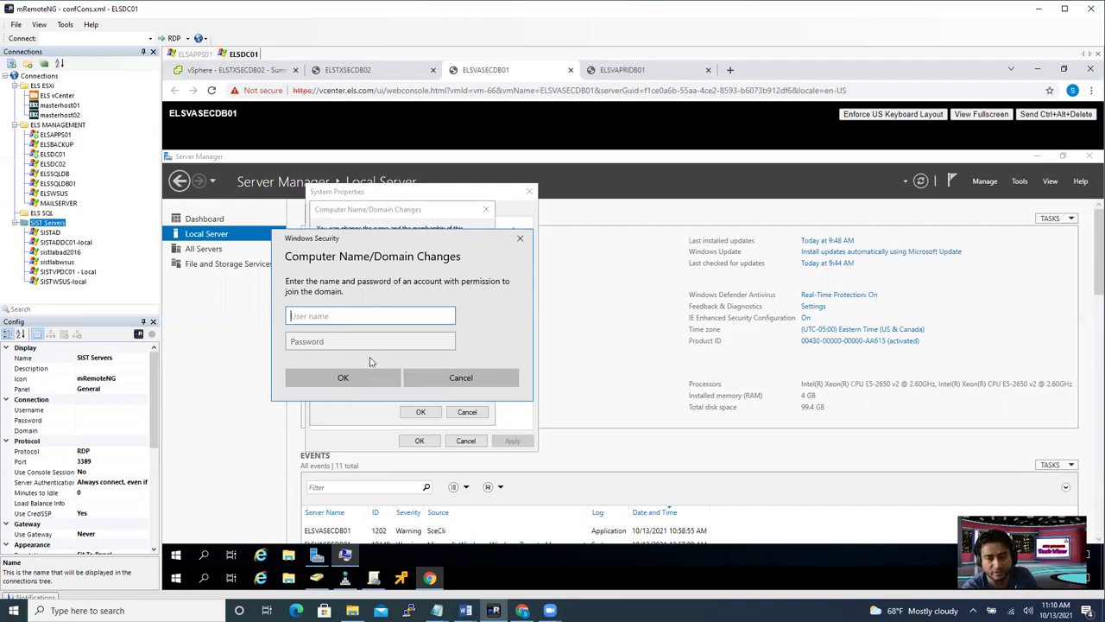
- Enter the domain administrator user name and password to authorize joining els.com
type("administrator")
key("Tab")
type("••••••••")
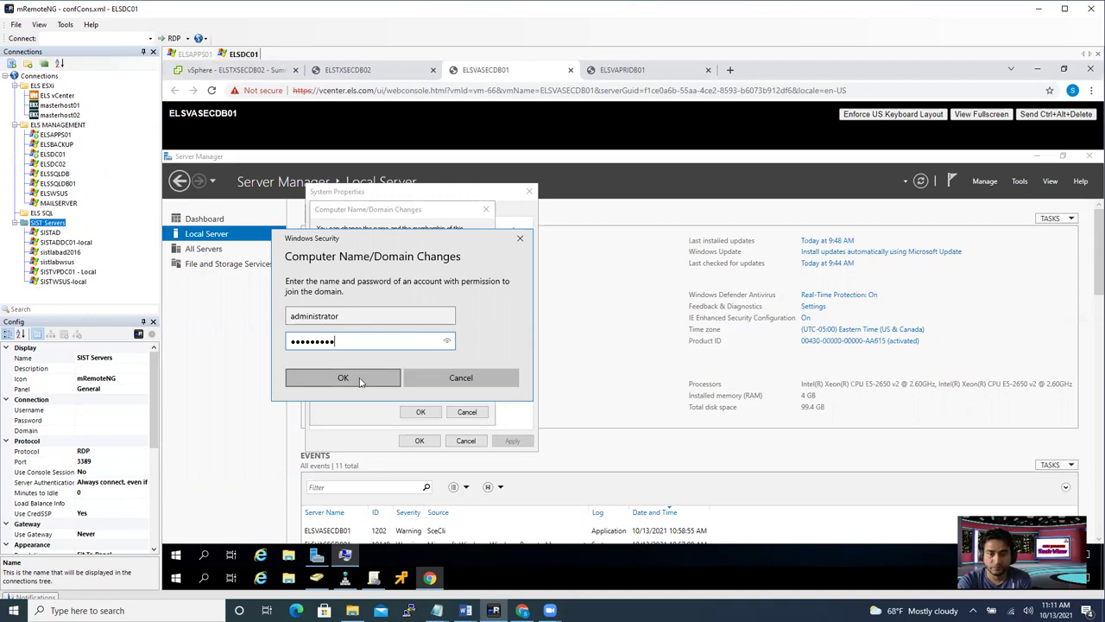
left_click(361, 383)
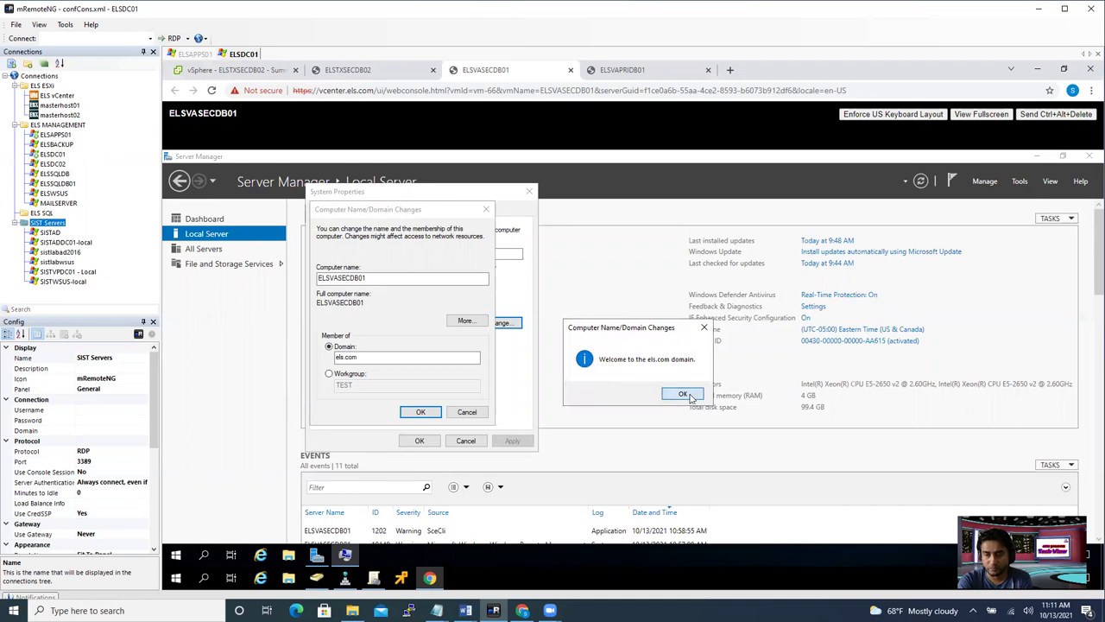
- Acknowledge the domain welcome and restart notices, restart the server, and return to Active Directory Users and Computers
left_click(684, 395)
left_click(704, 367)
left_click(423, 441)
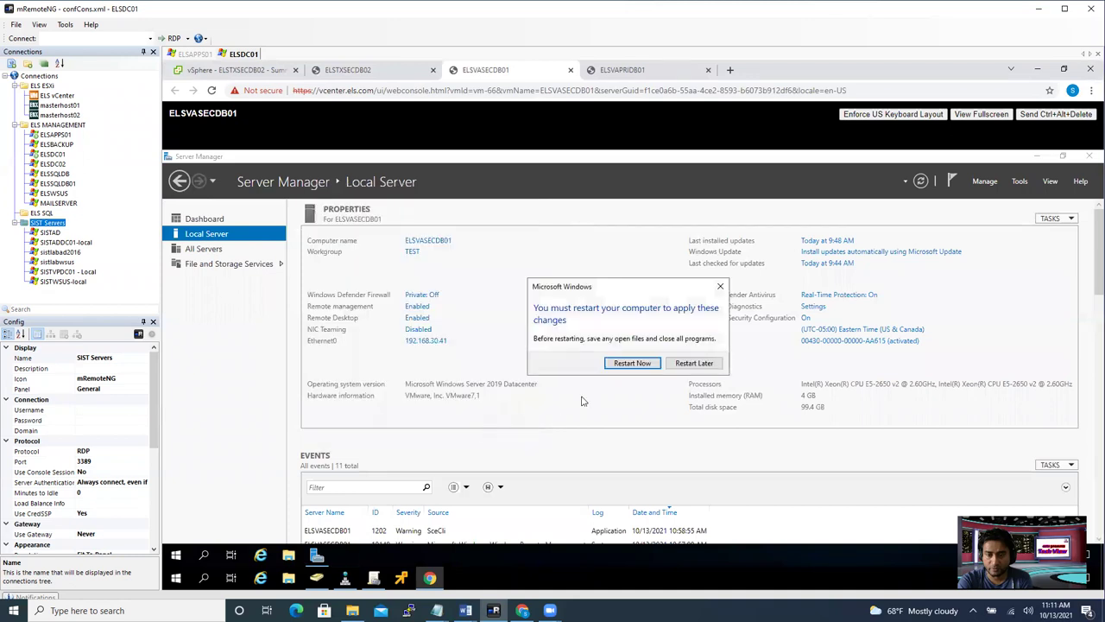
left_click(629, 363)
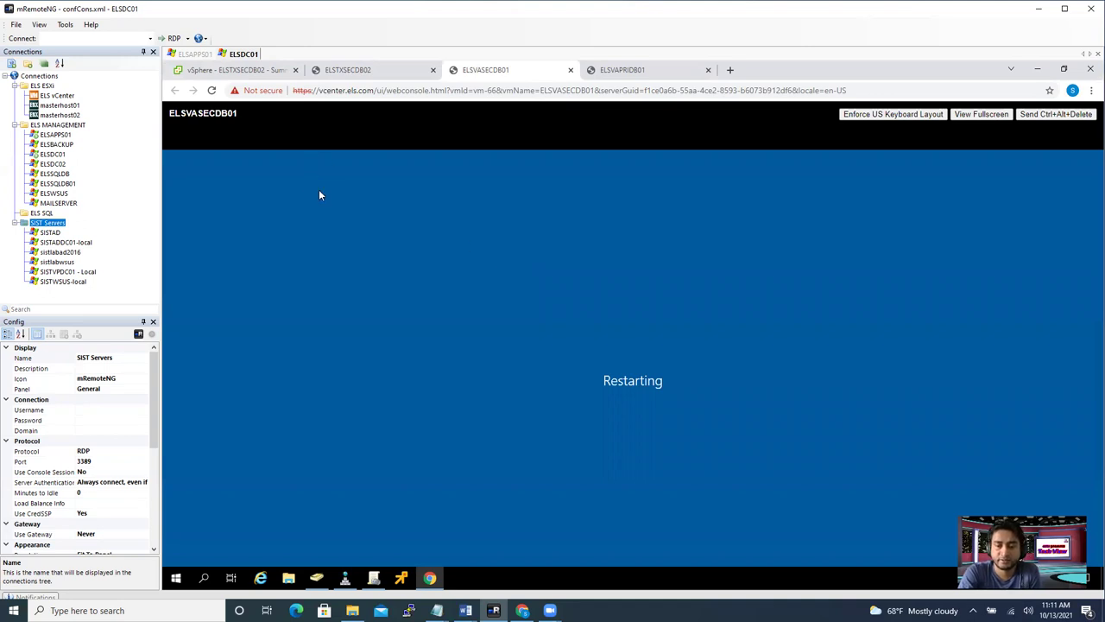
mouse_move(347, 576)
left_click(340, 549)
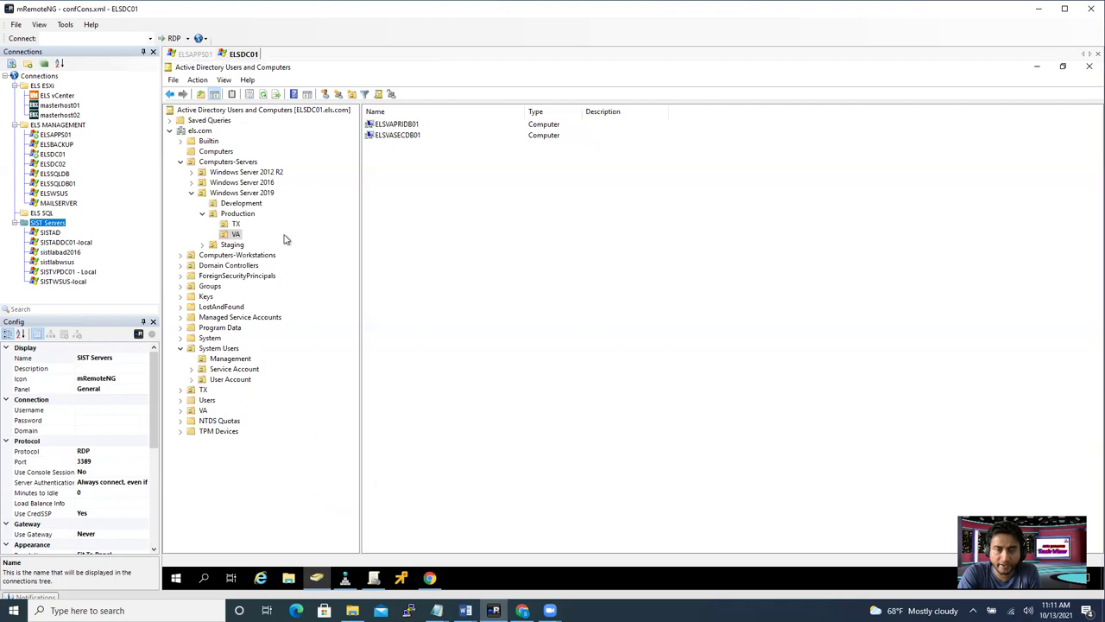
- Open the Production > VA OU, refresh it, and select the ELSVASECDB01 computer account
left_click(240, 214)
left_click(236, 234)
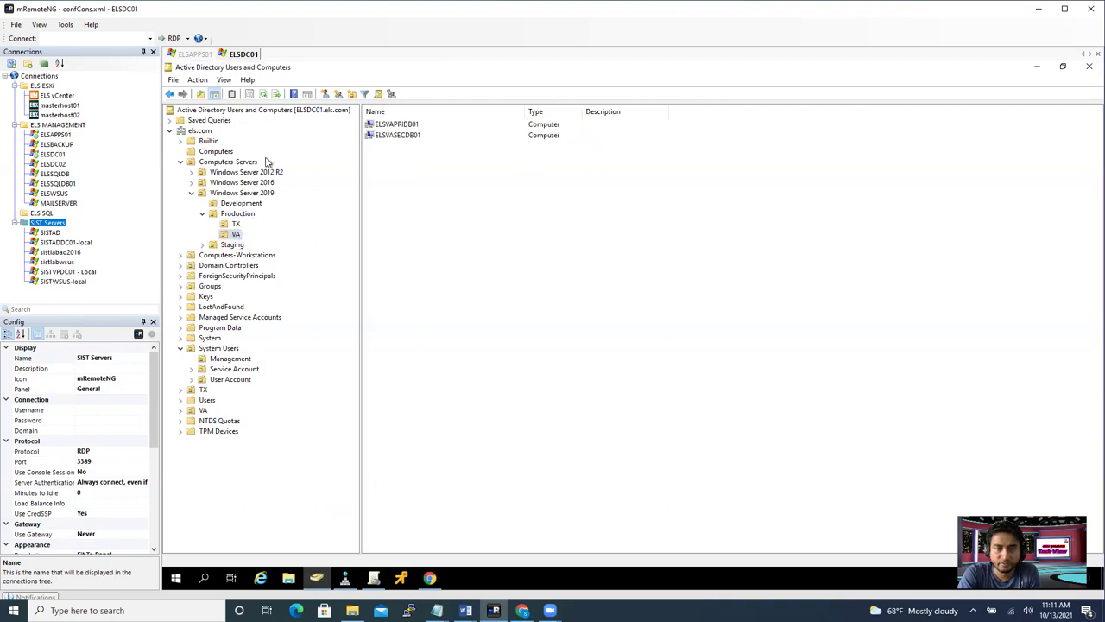
left_click(263, 93)
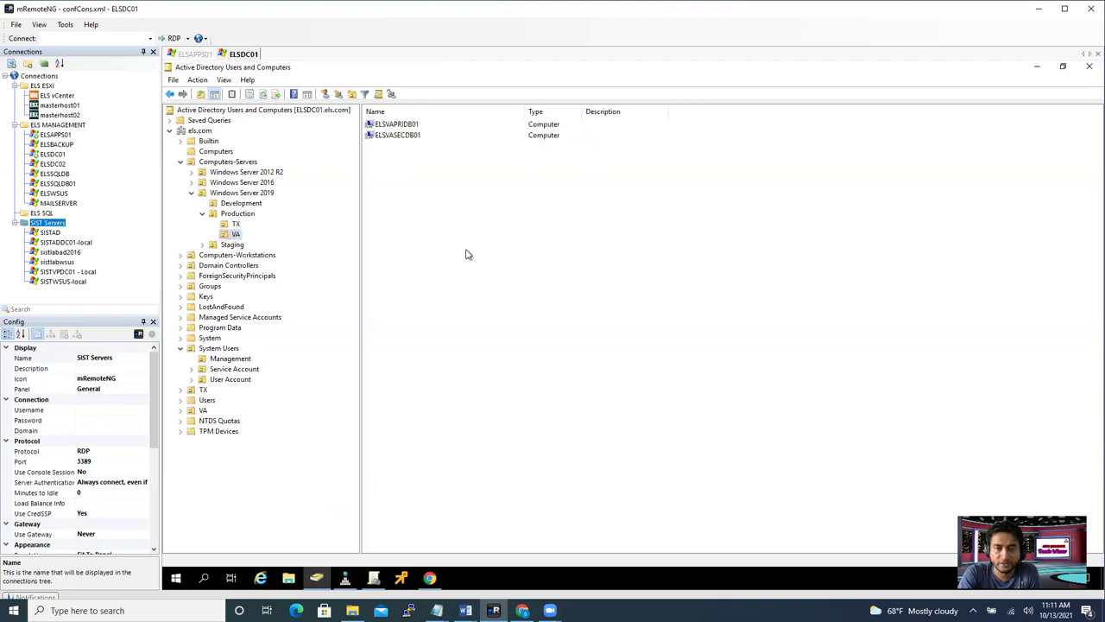
left_click(405, 137)
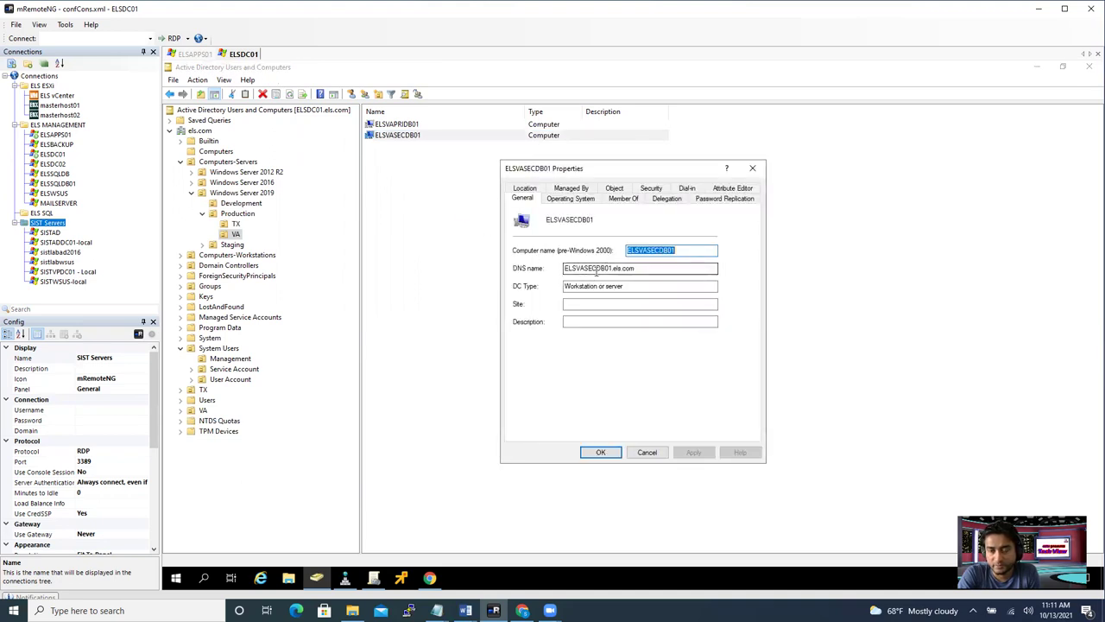
- Confirm ELSVASECDB01's DNS name reads ELSVASECDB01.els.com, then close its properties
double_click(612, 268)
left_click_drag(647, 269, 614, 269)
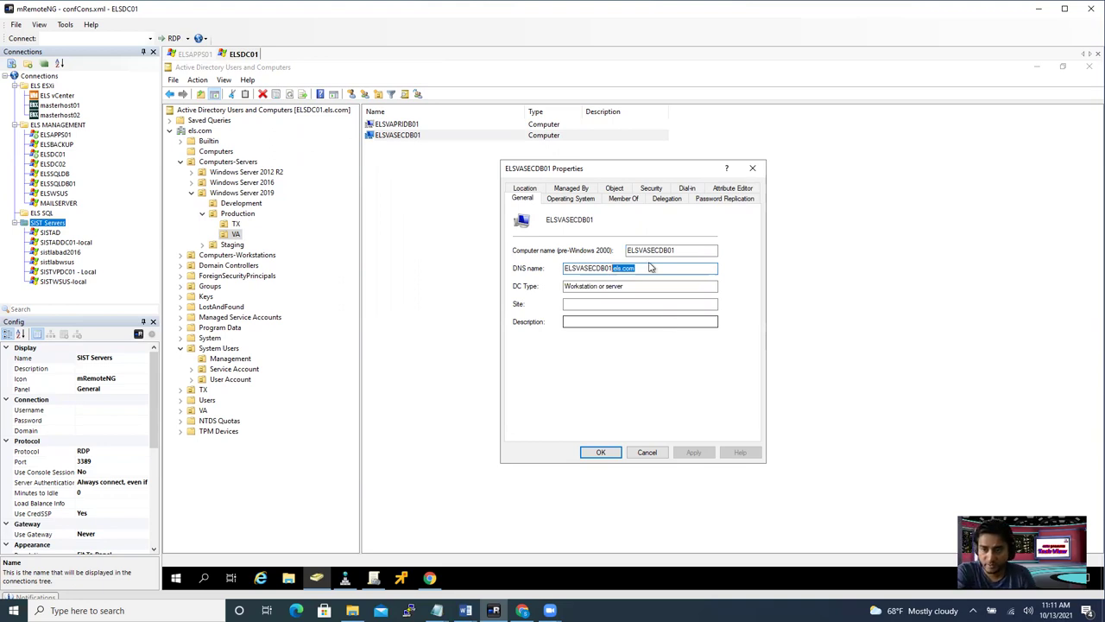
left_click(648, 268)
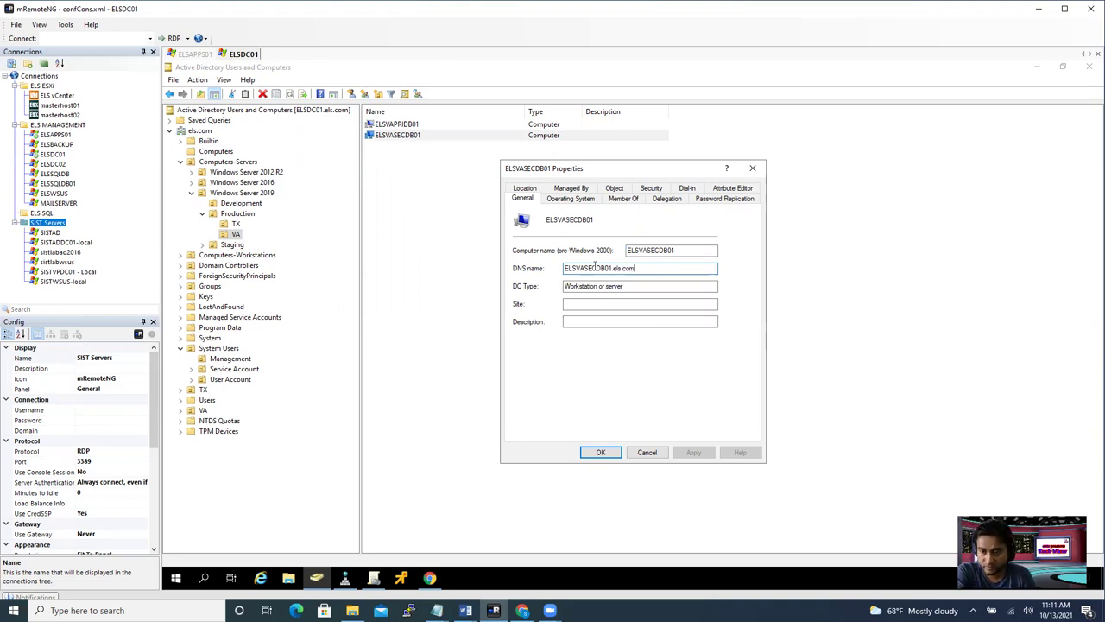
left_click(751, 170)
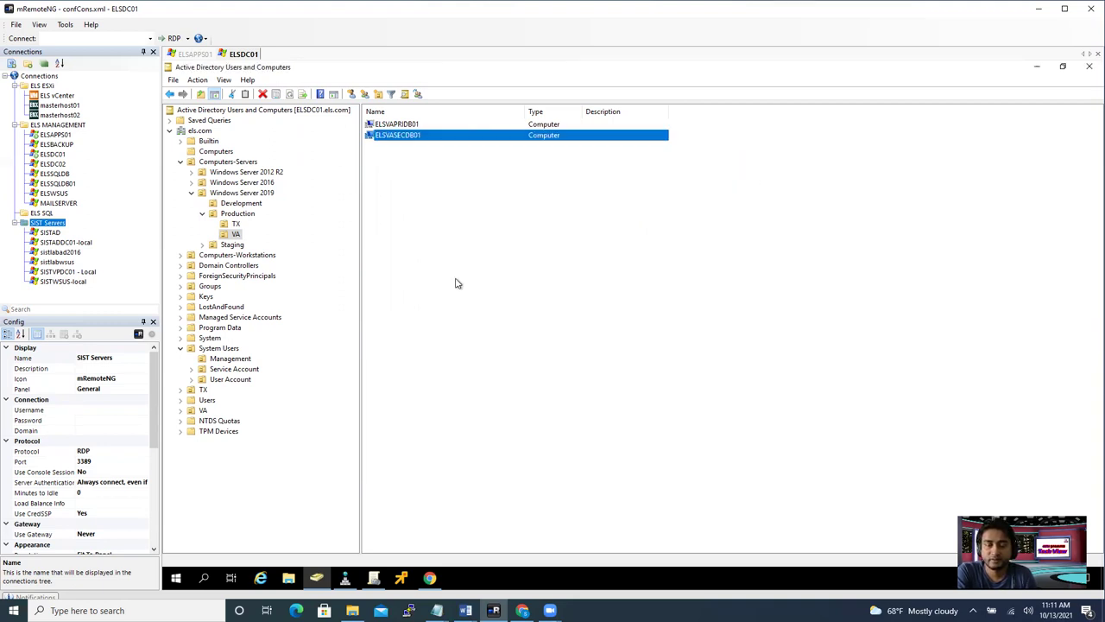
left_click(344, 578)
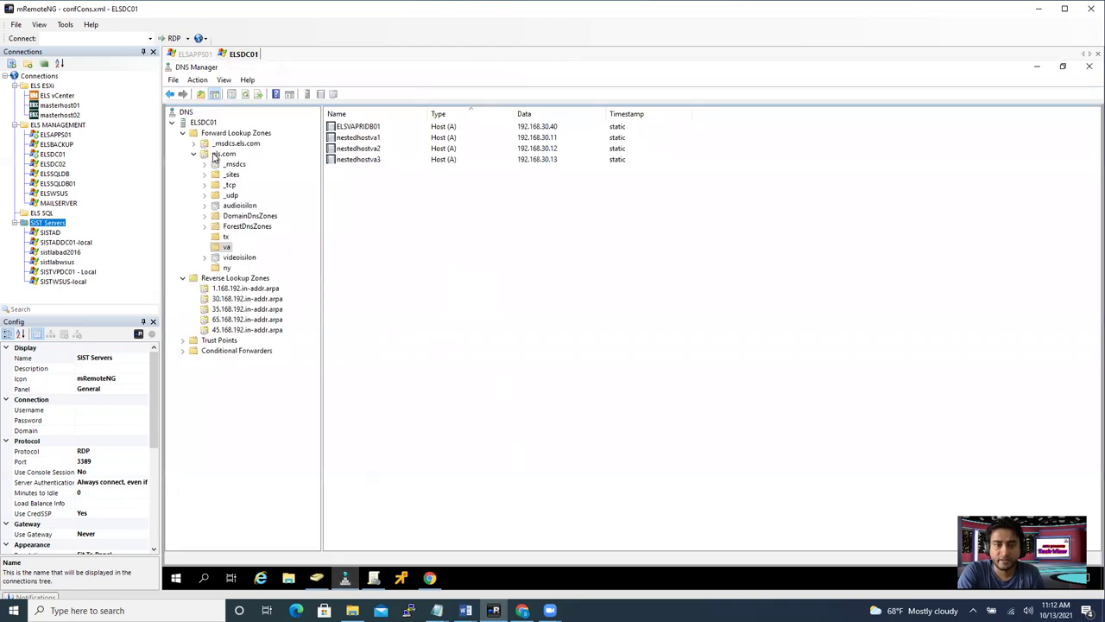
- Refresh the els.com zone twice and review its records and the va zone's hosts
left_click(218, 155)
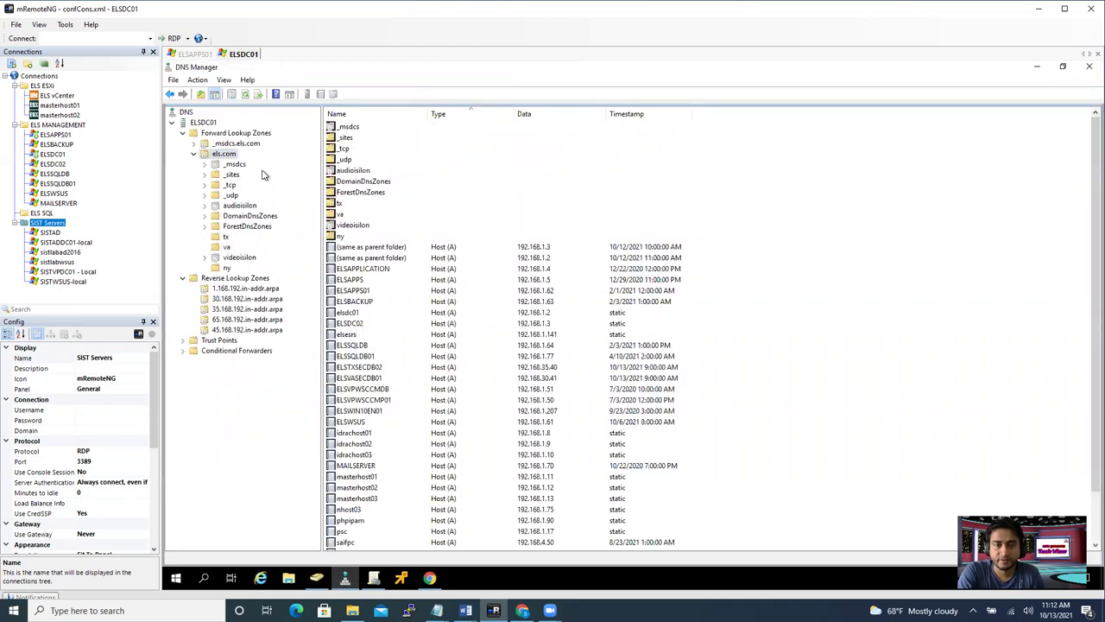
left_click(246, 93)
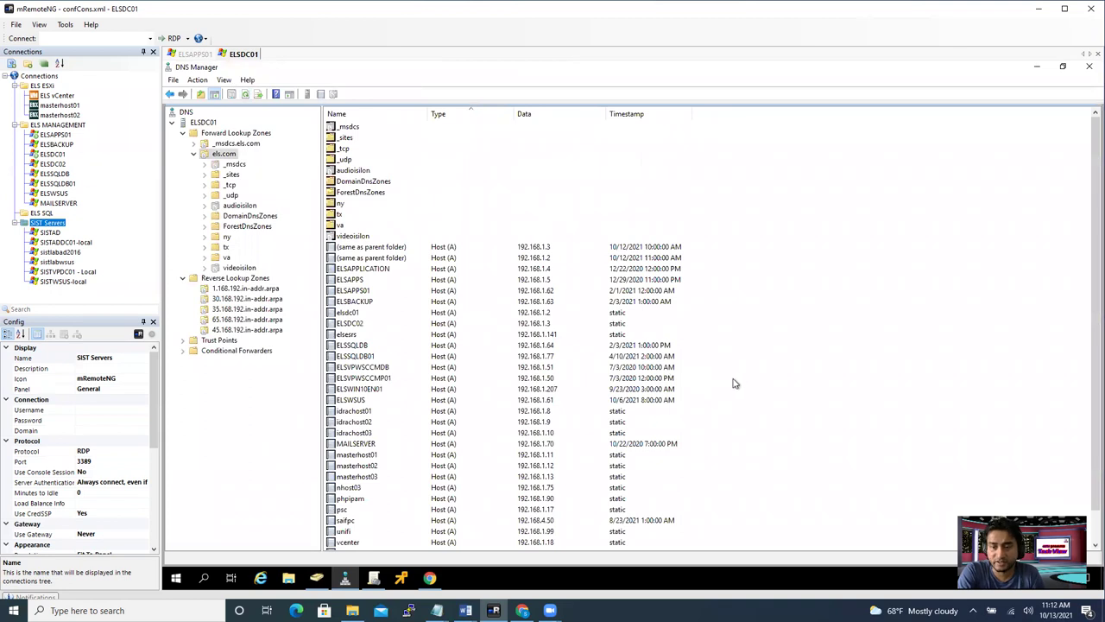
left_click(246, 94)
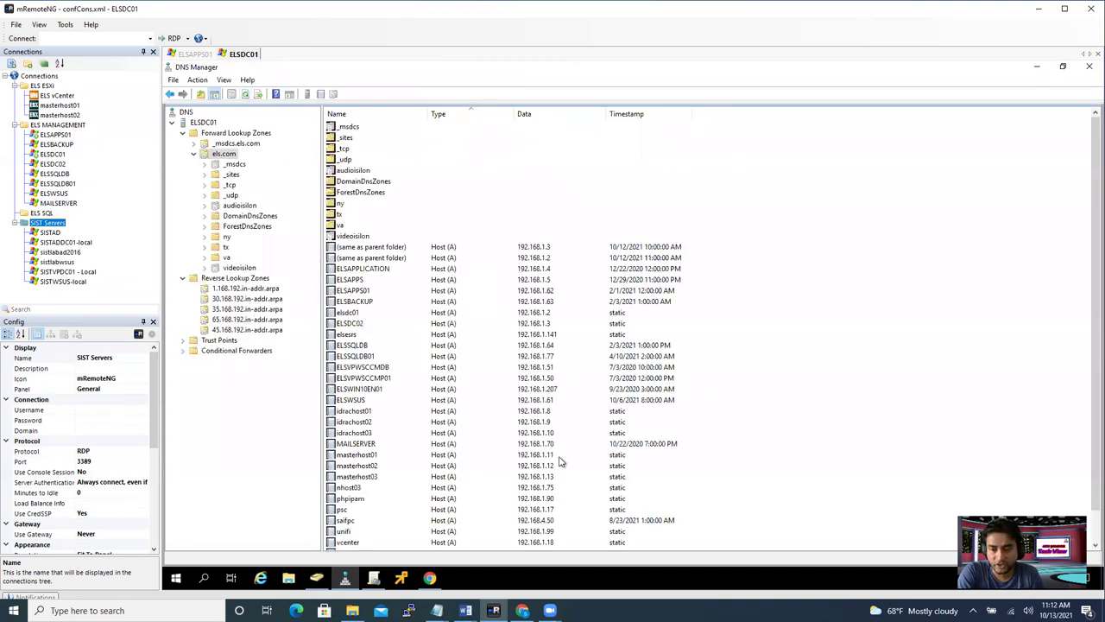
scroll(553, 465, "down", 1)
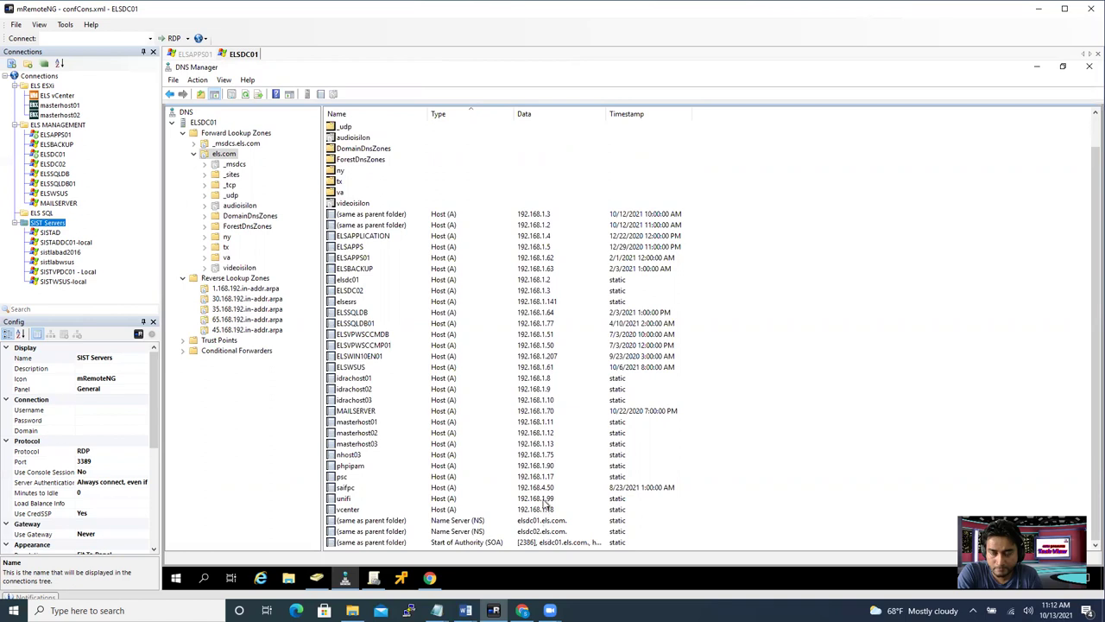
left_click(214, 260)
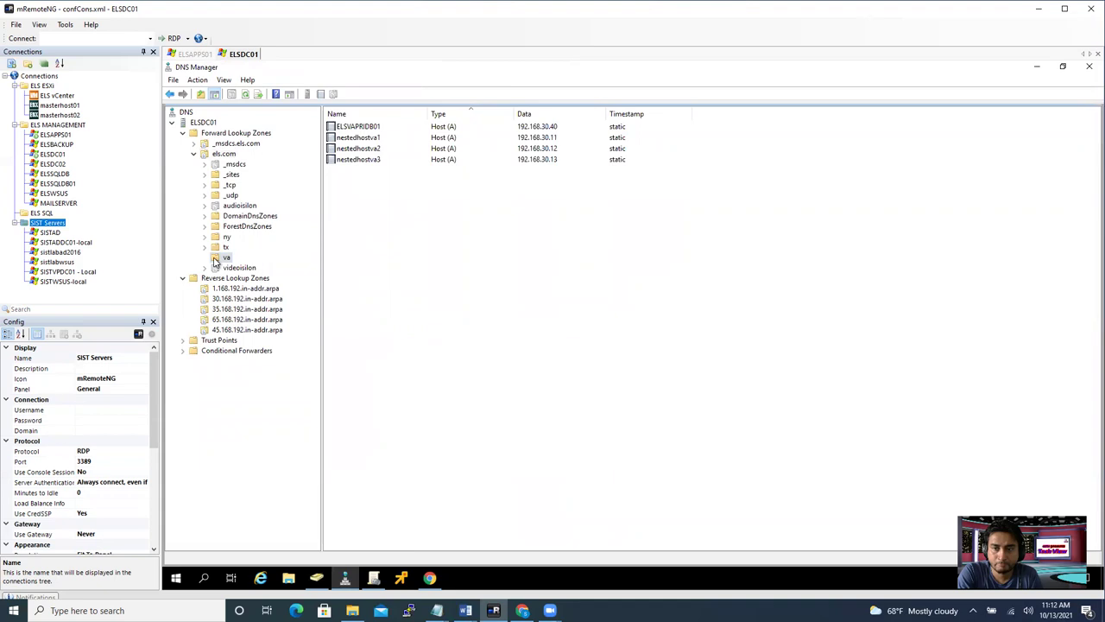
left_click(223, 154)
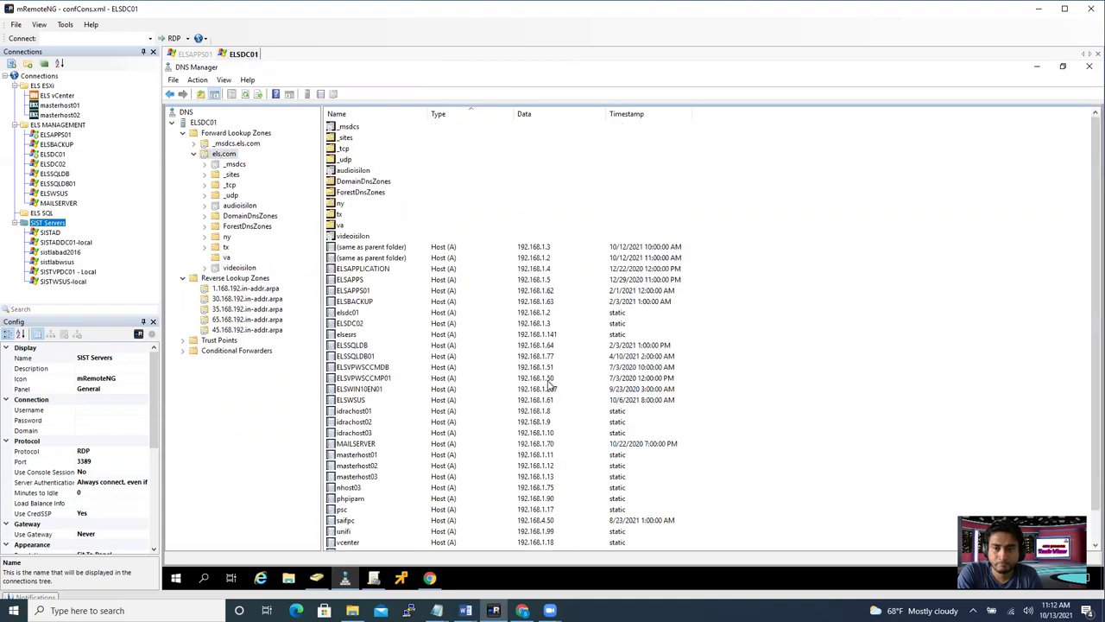
- Recheck the els.com record list, then view the 45.168.192.in-addr.arpa reverse zone
scroll(820, 406, "down", 1)
scroll(673, 478, "up", 1)
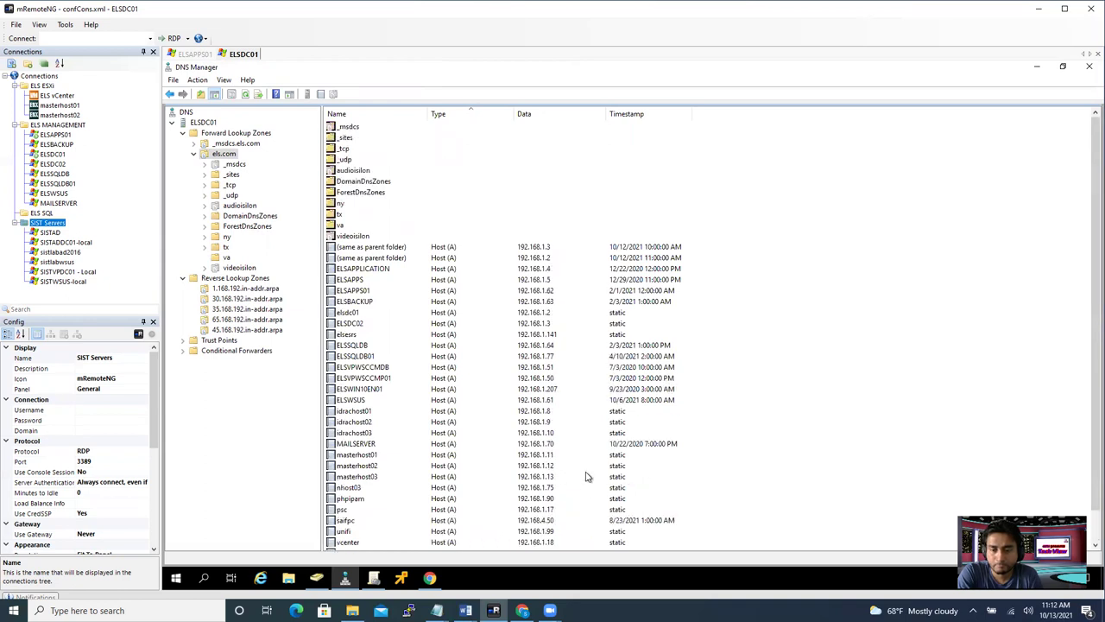
scroll(591, 483, "down", 1)
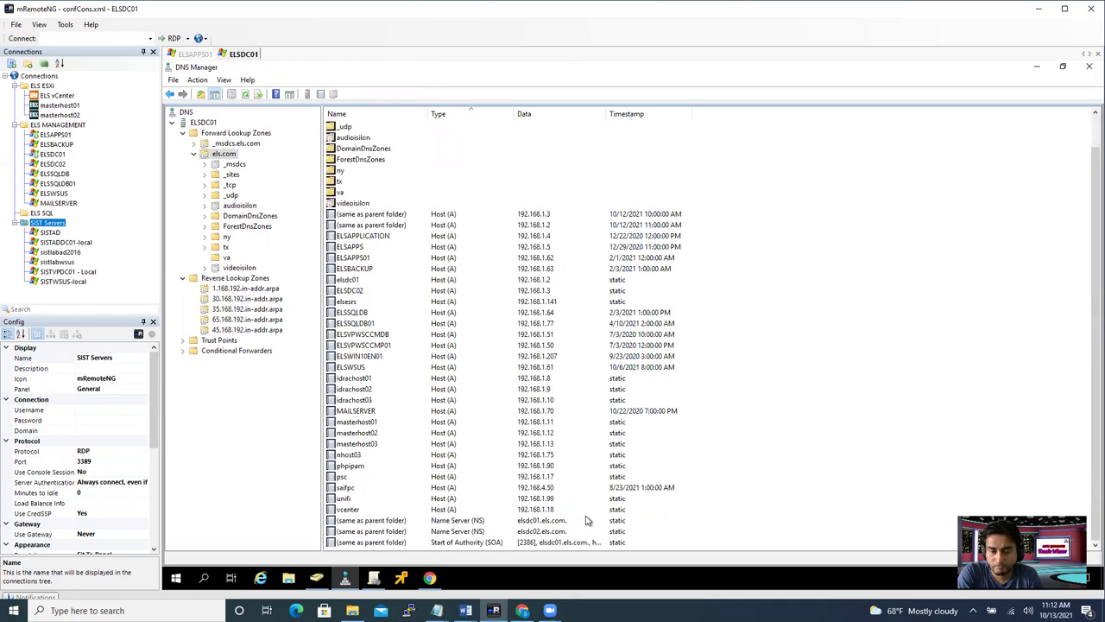
scroll(585, 521, "up", 1)
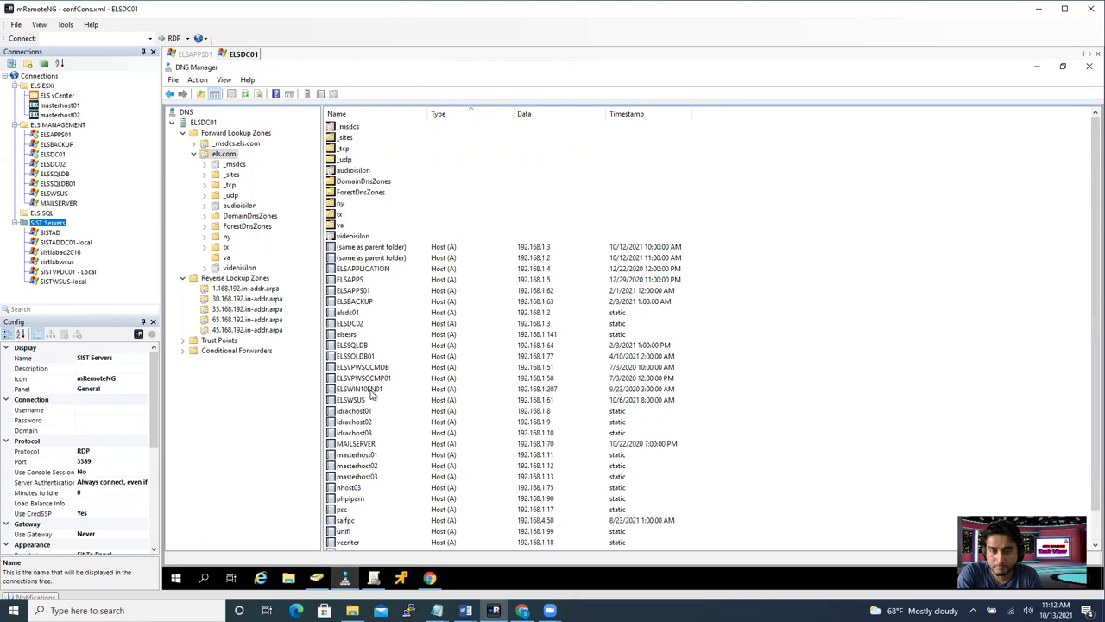
left_click(238, 329)
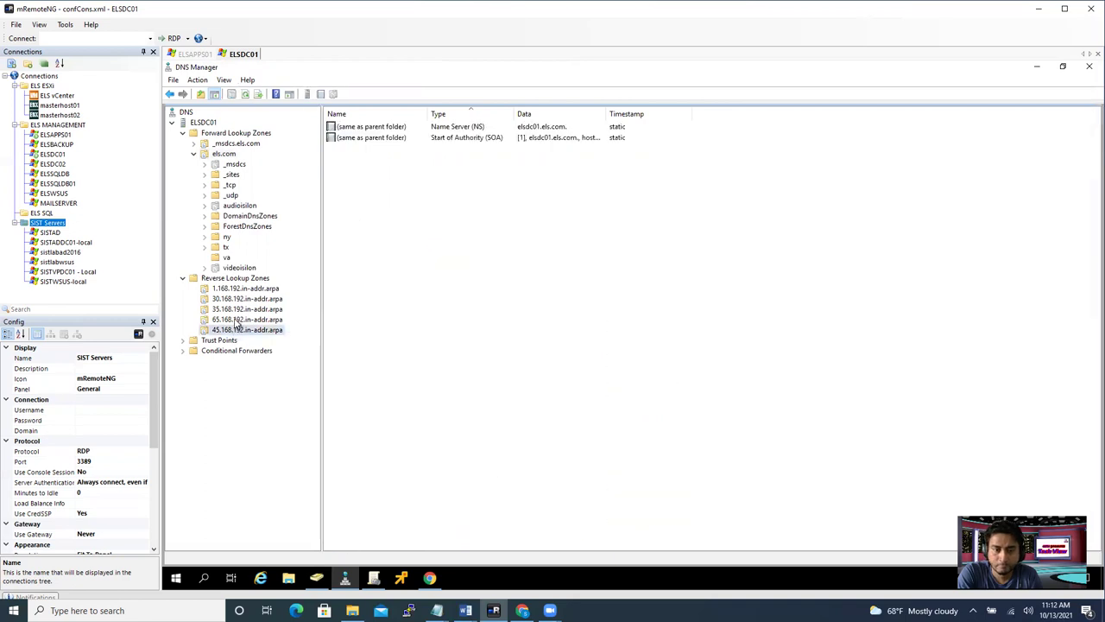
- Check the 35.168.192 and 30.168.192 reverse zones, refreshing to show the 192.168.30.41 PTR record
left_click(240, 309)
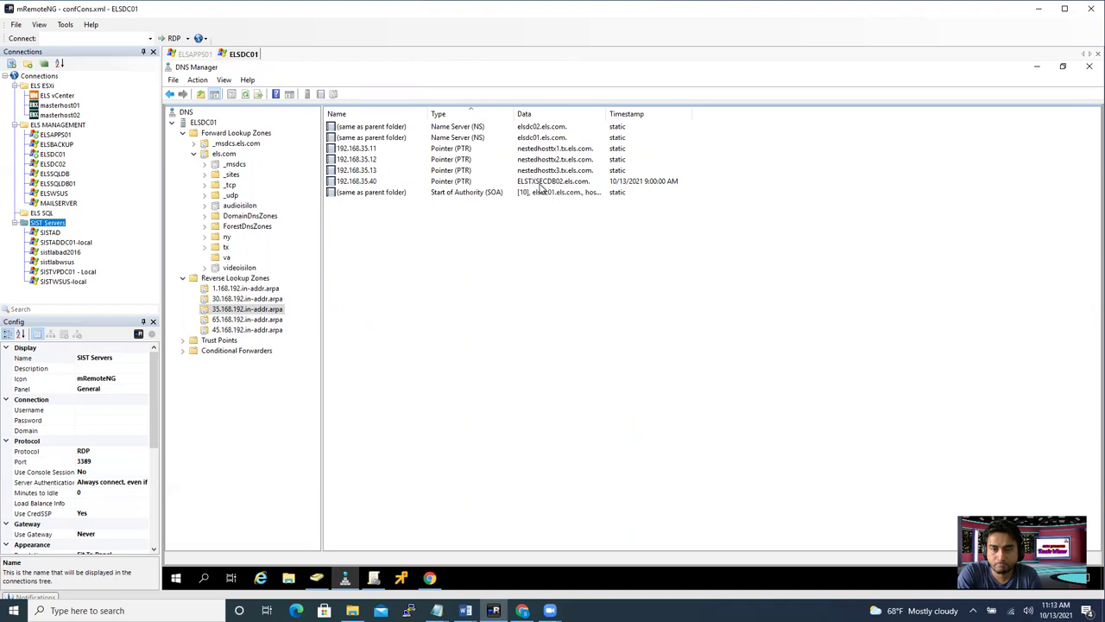
left_click(259, 299)
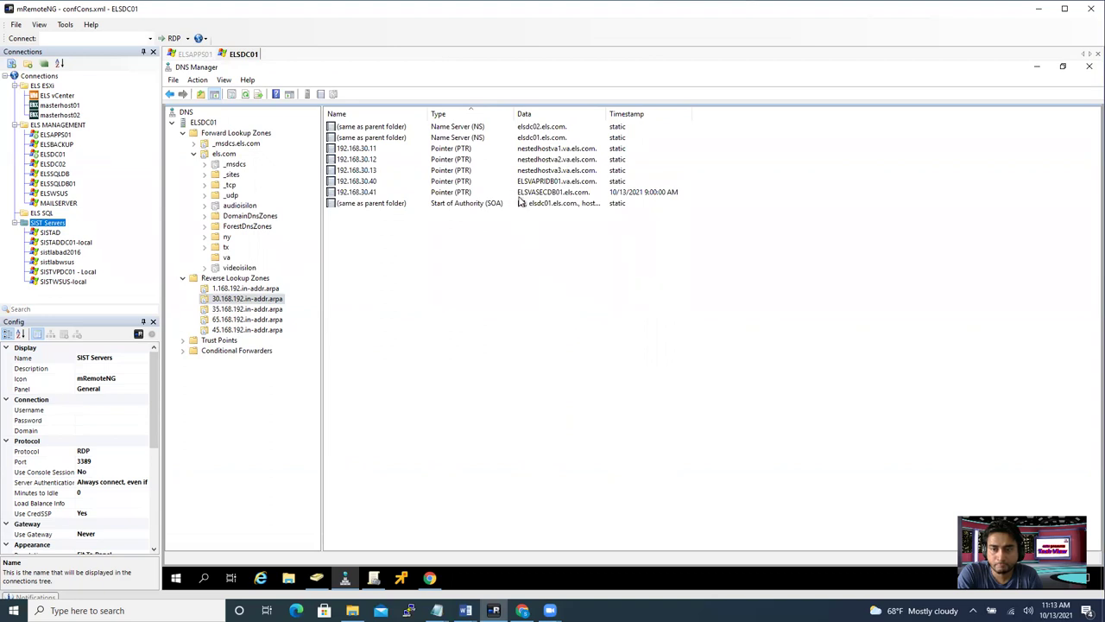
left_click(521, 194)
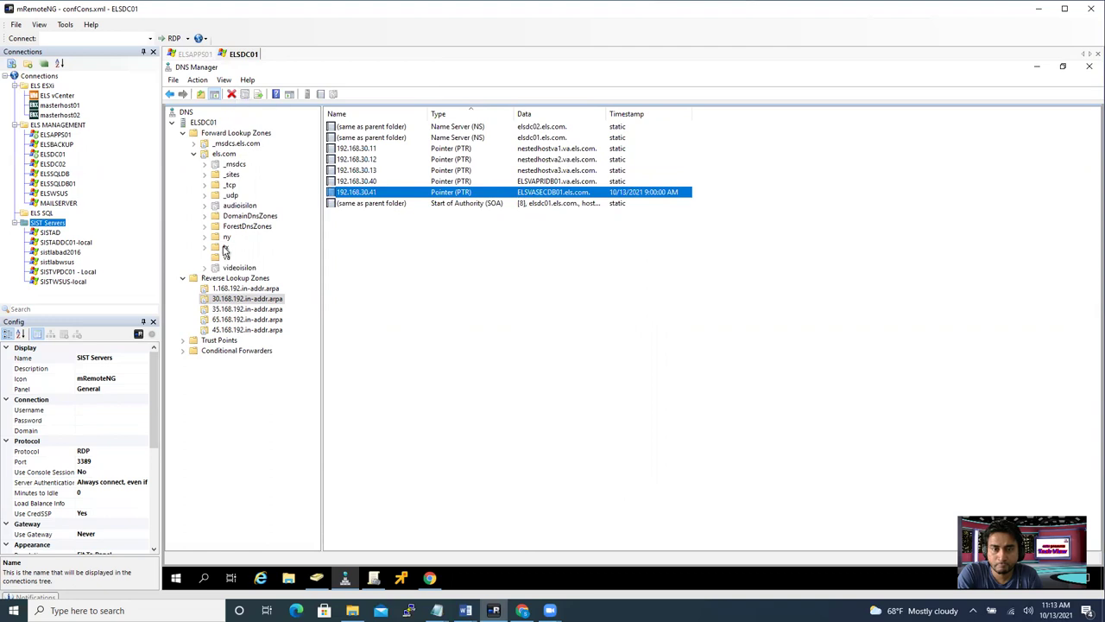
left_click(237, 300)
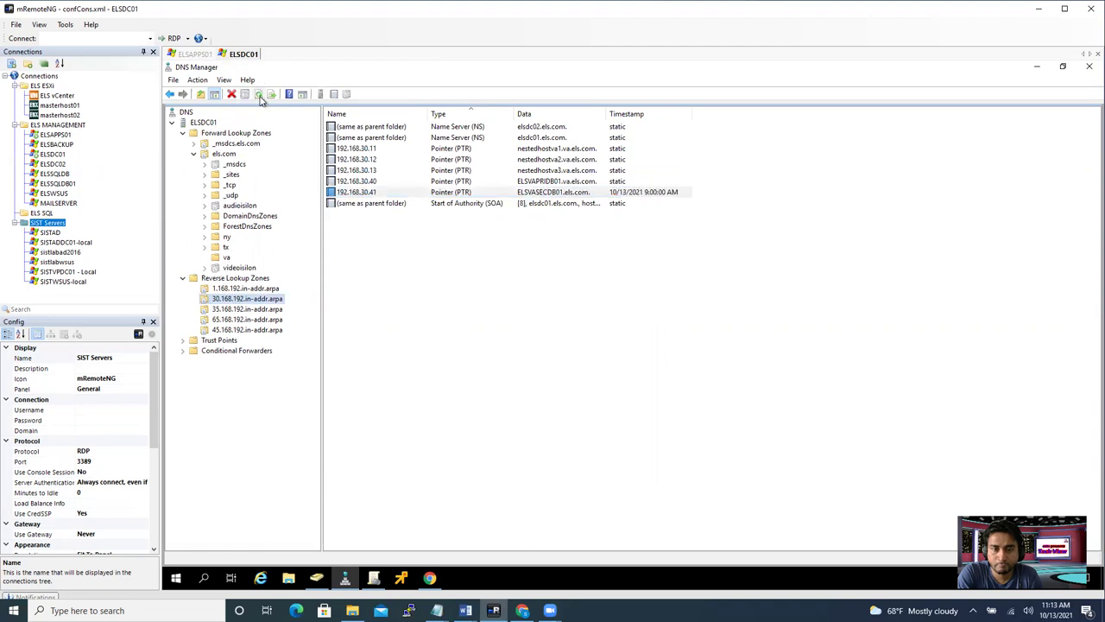
left_click(259, 95)
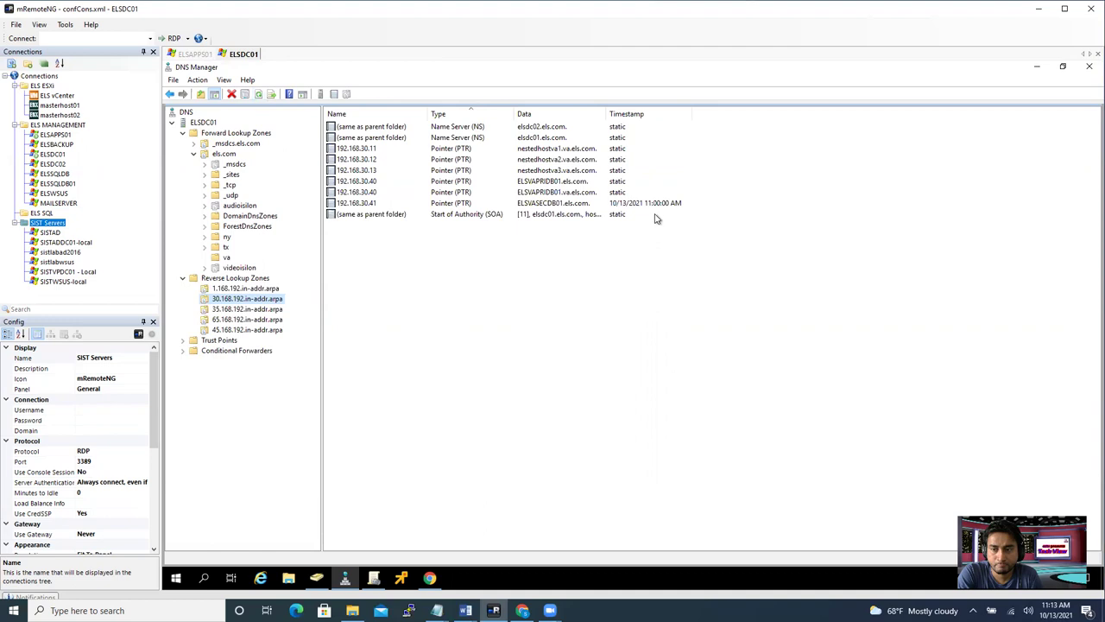
left_click(391, 207)
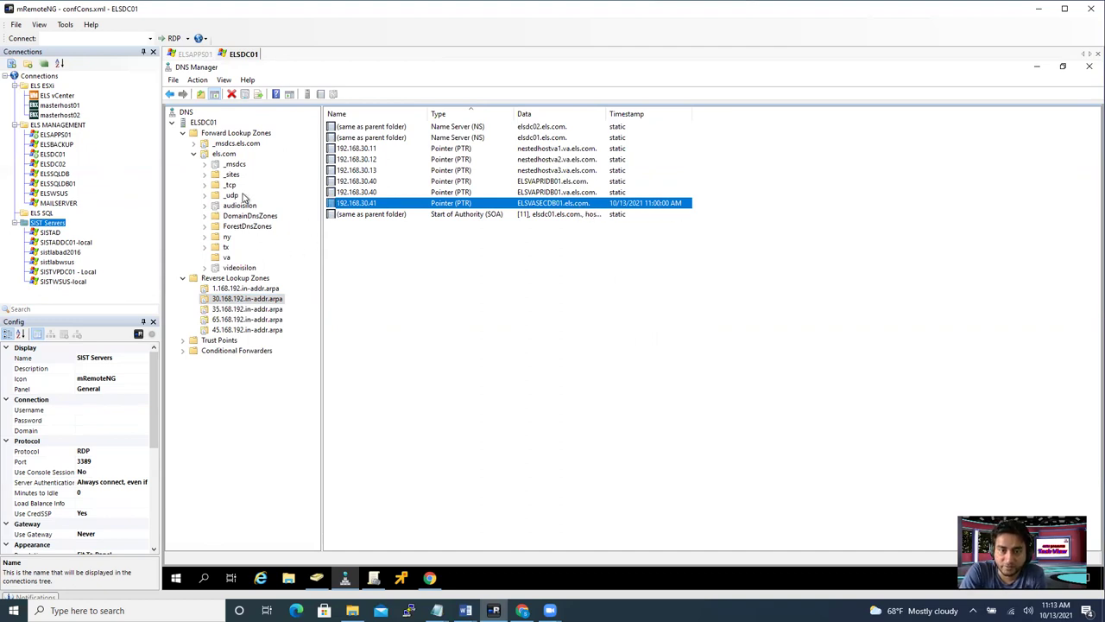
- Refresh the els.com zone and look through its current host records
left_click(222, 154)
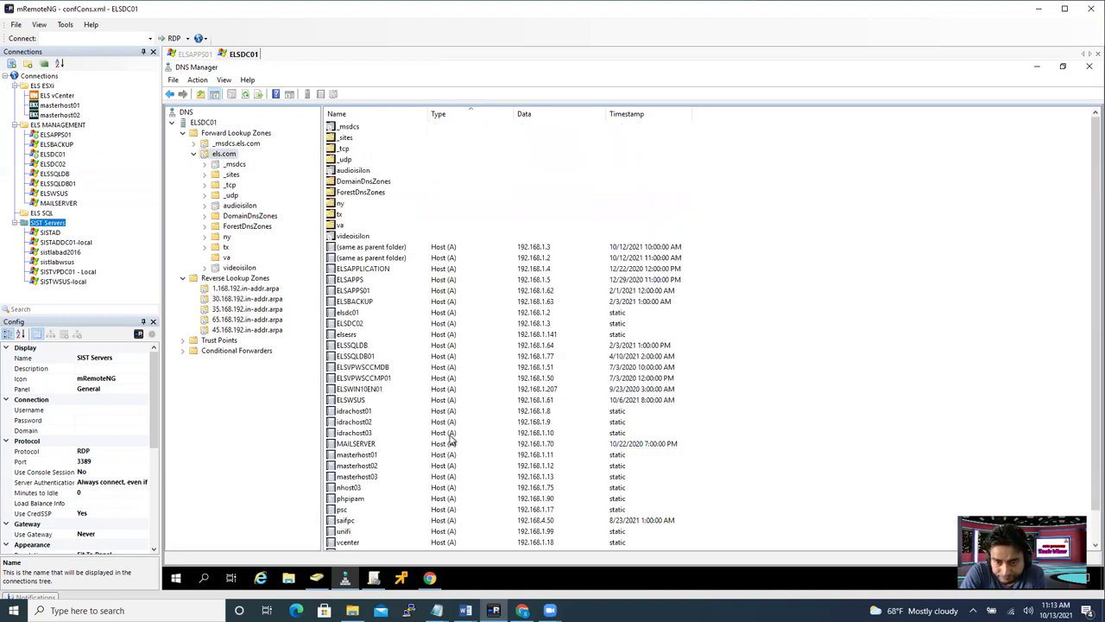
left_click(246, 94)
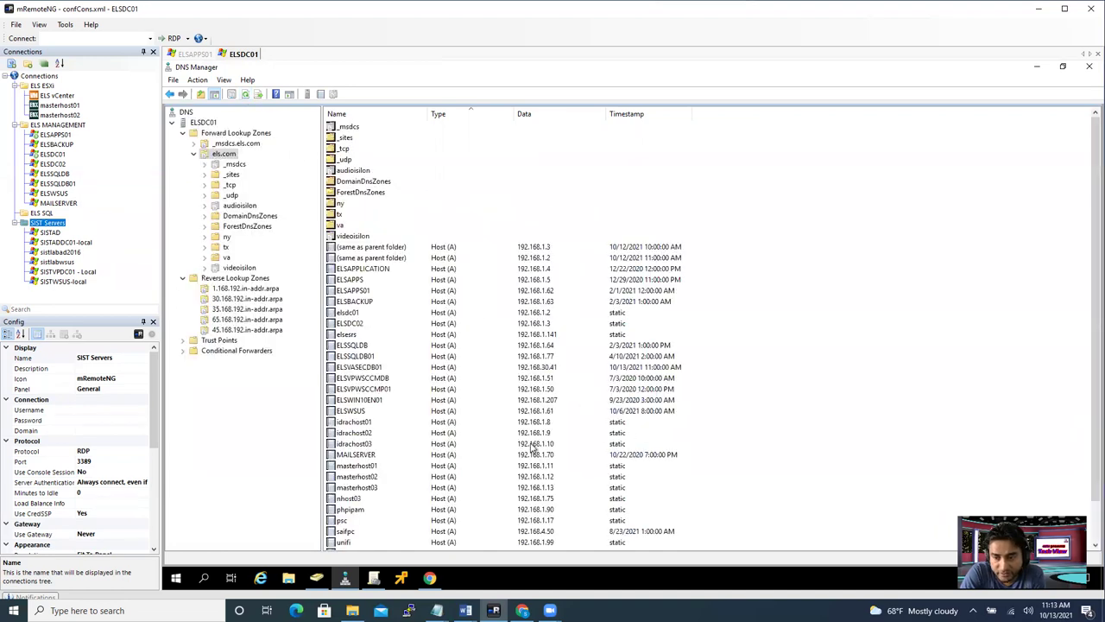
scroll(531, 458, "down", 2)
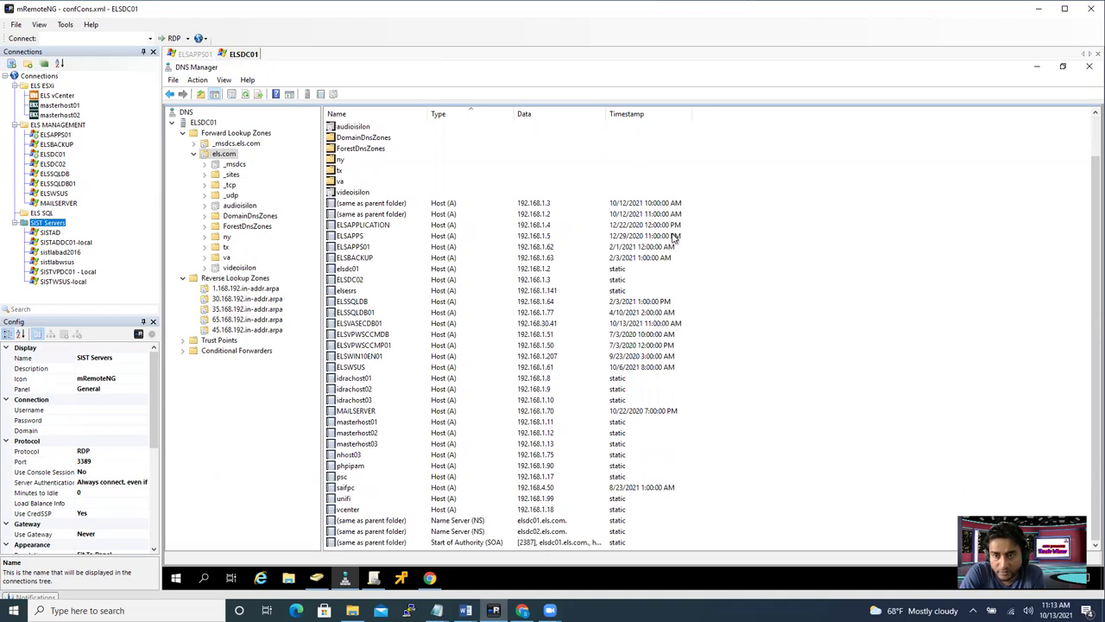
left_click(675, 237)
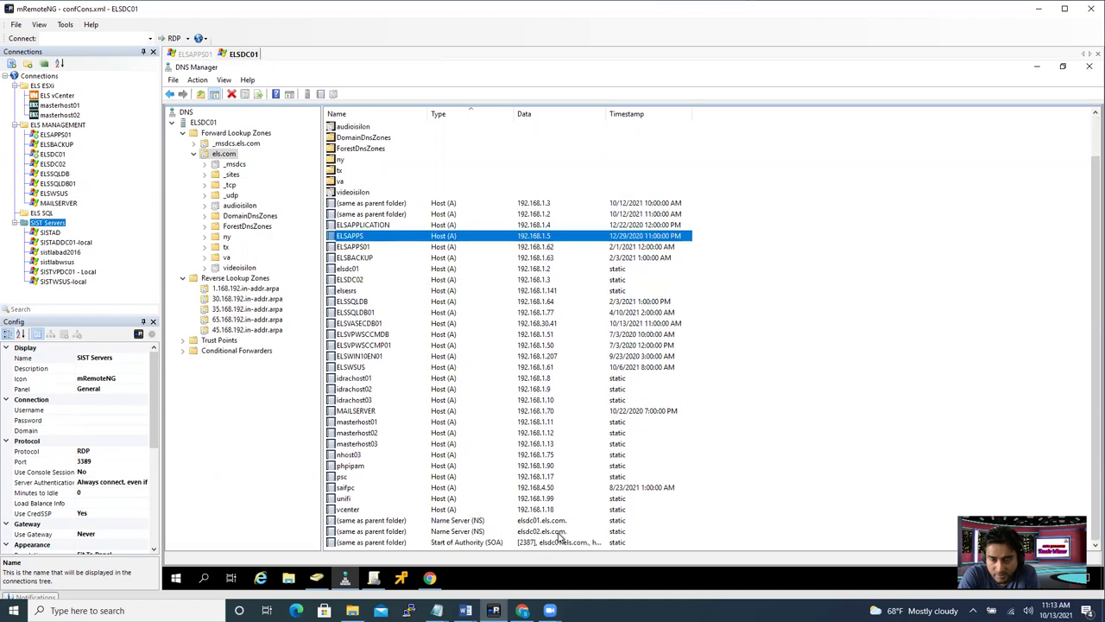
scroll(560, 538, "up", 2)
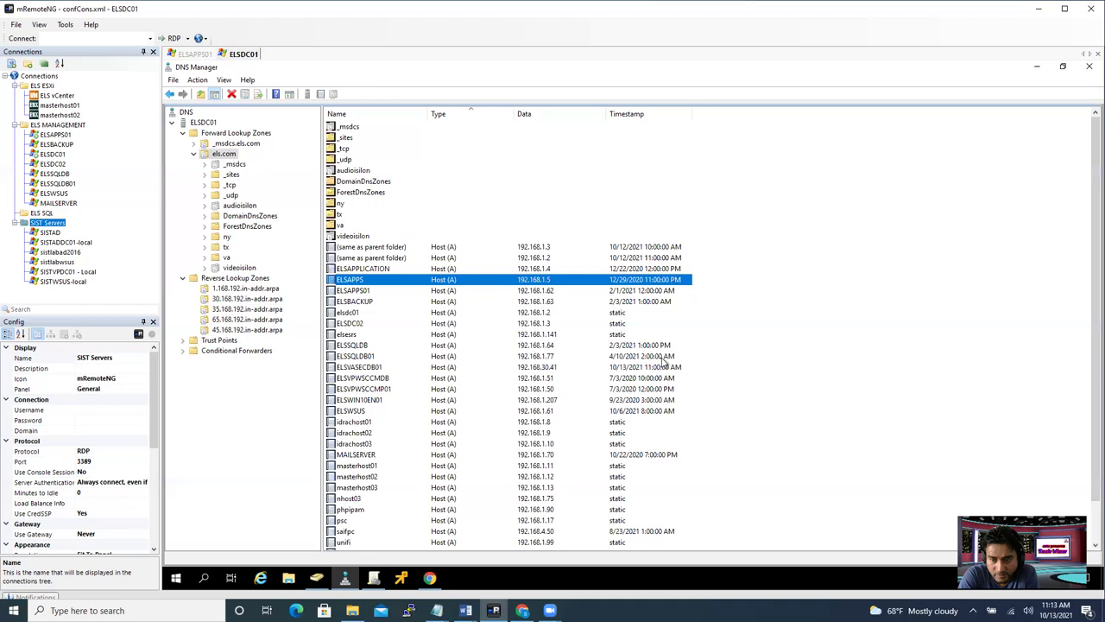
- Verify ELSVASECDB01's host record shows FQDN ELSVASECDB01.els.com at 192.168.30.41
left_click(537, 367)
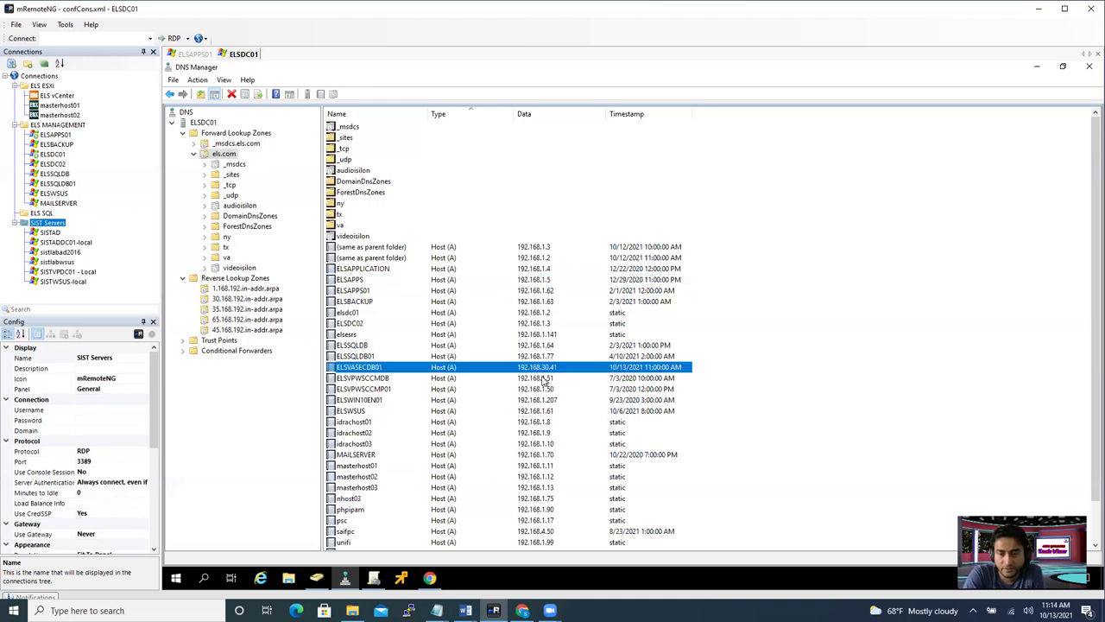
double_click(400, 367)
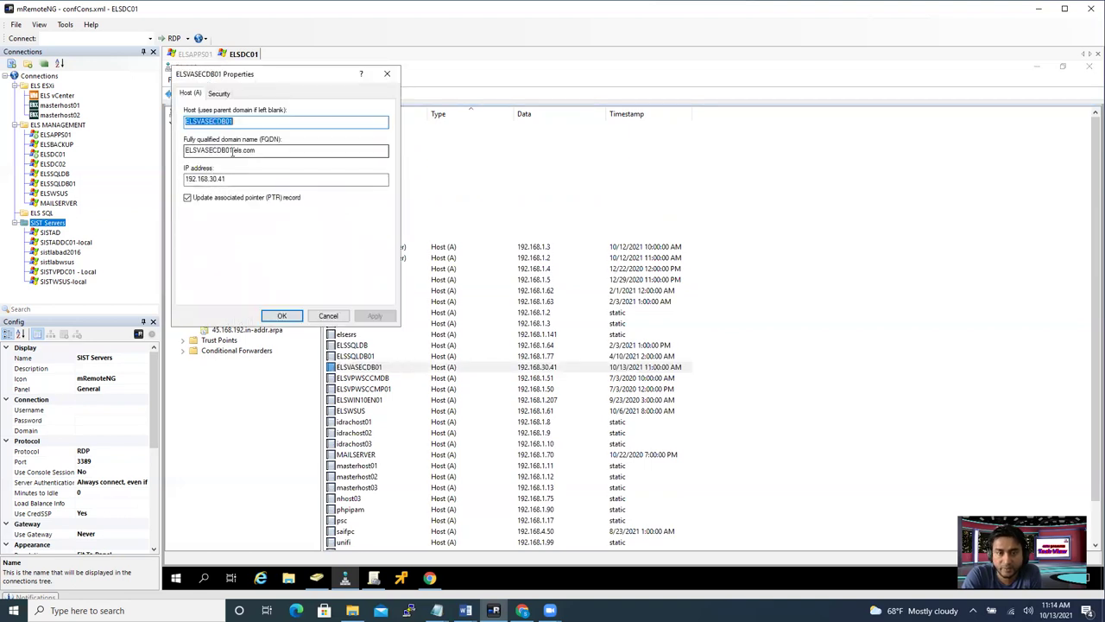
left_click_drag(234, 150, 264, 149)
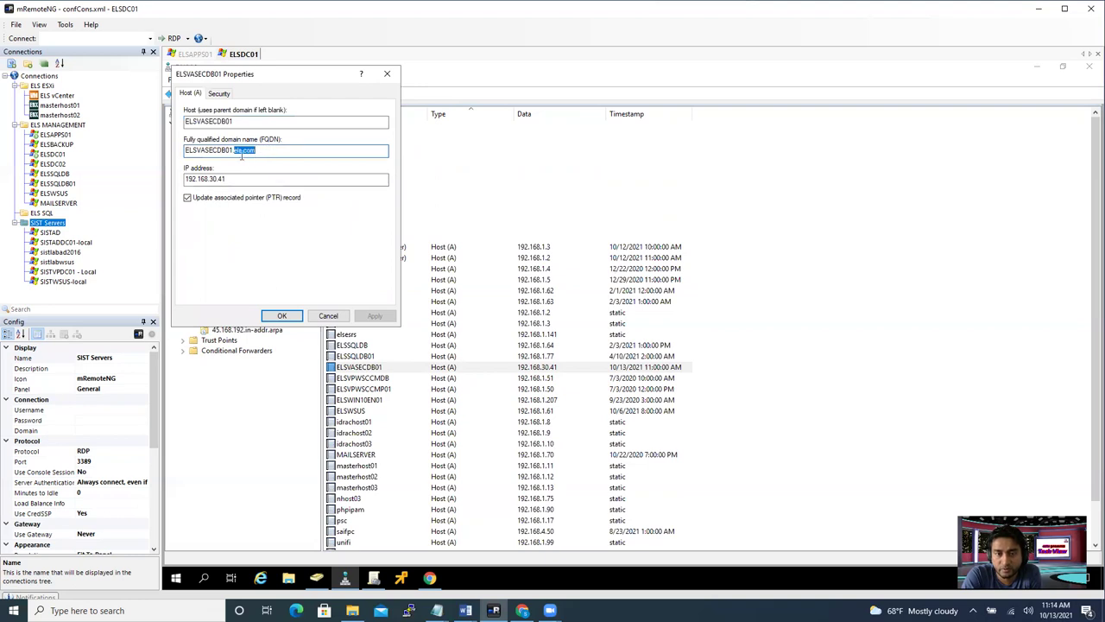
left_click(277, 152)
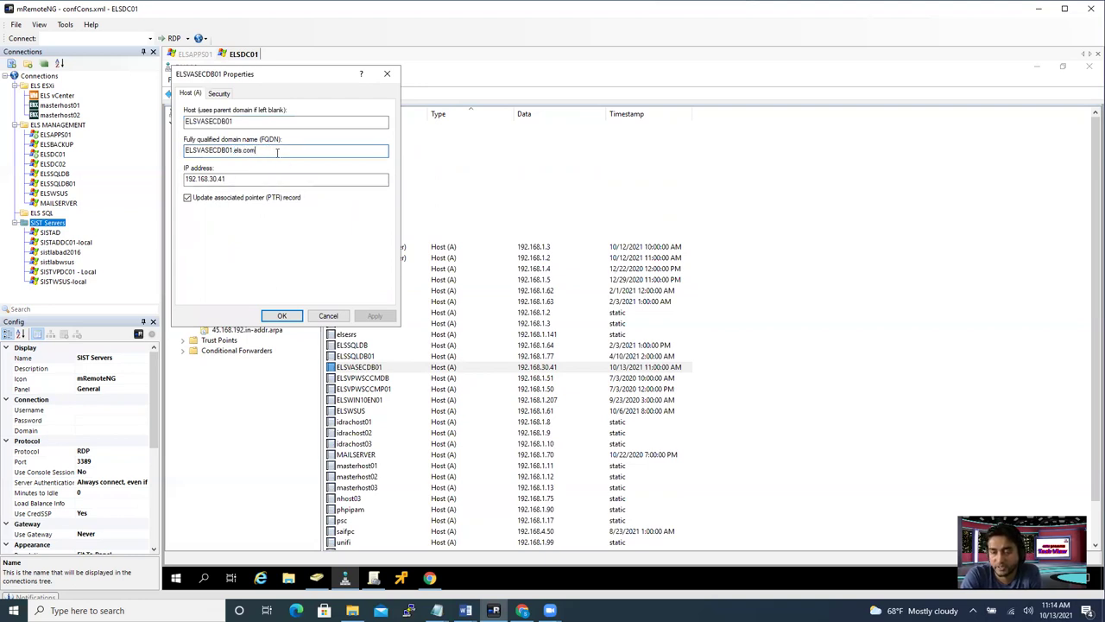
left_click(389, 76)
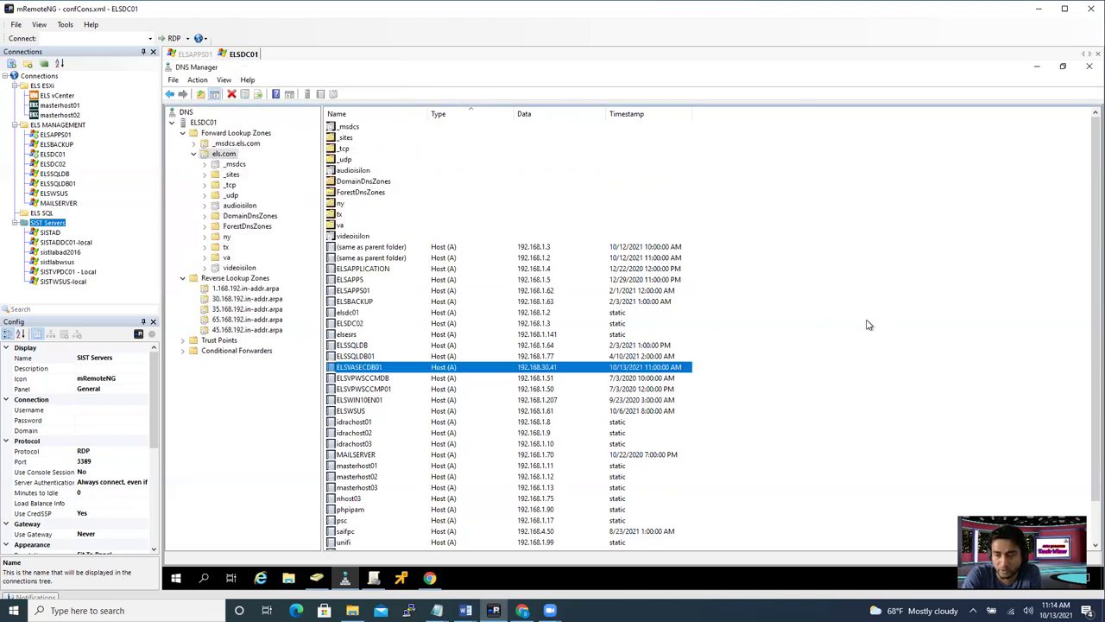
left_click(430, 578)
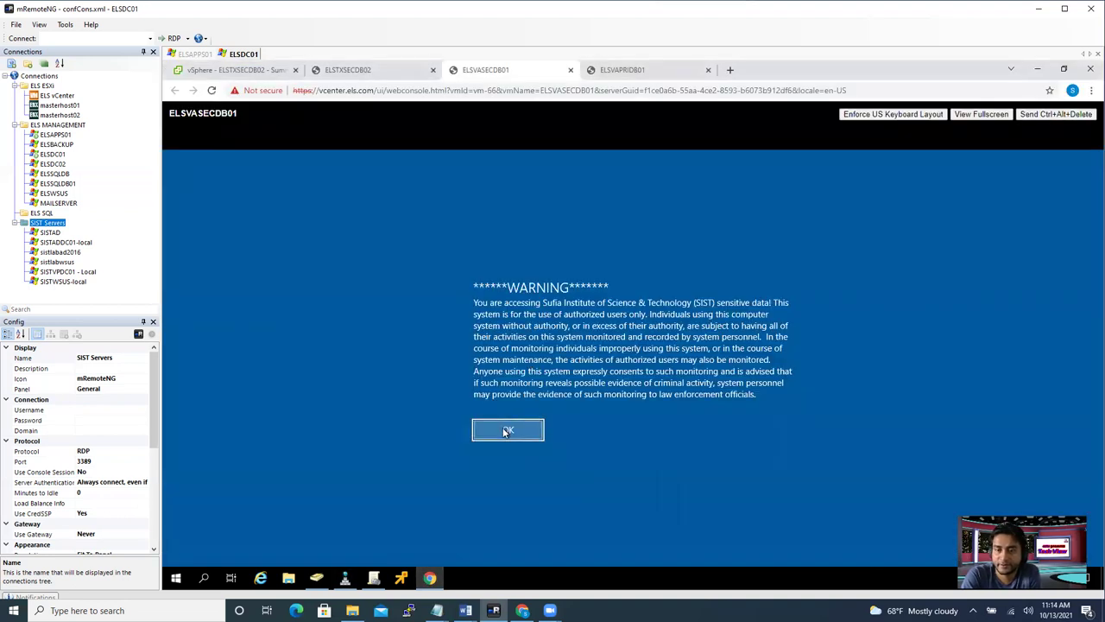
- Dismiss the legal notice and sign in to ELSVASECDB01 with the administrator account and password
left_click(507, 430)
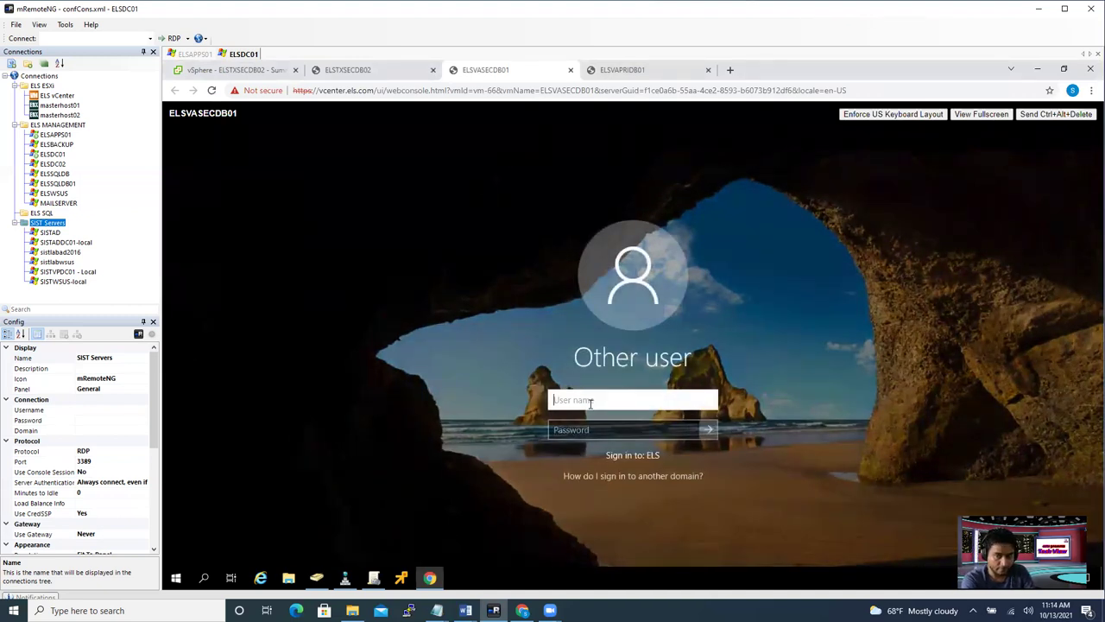
type("administrato")
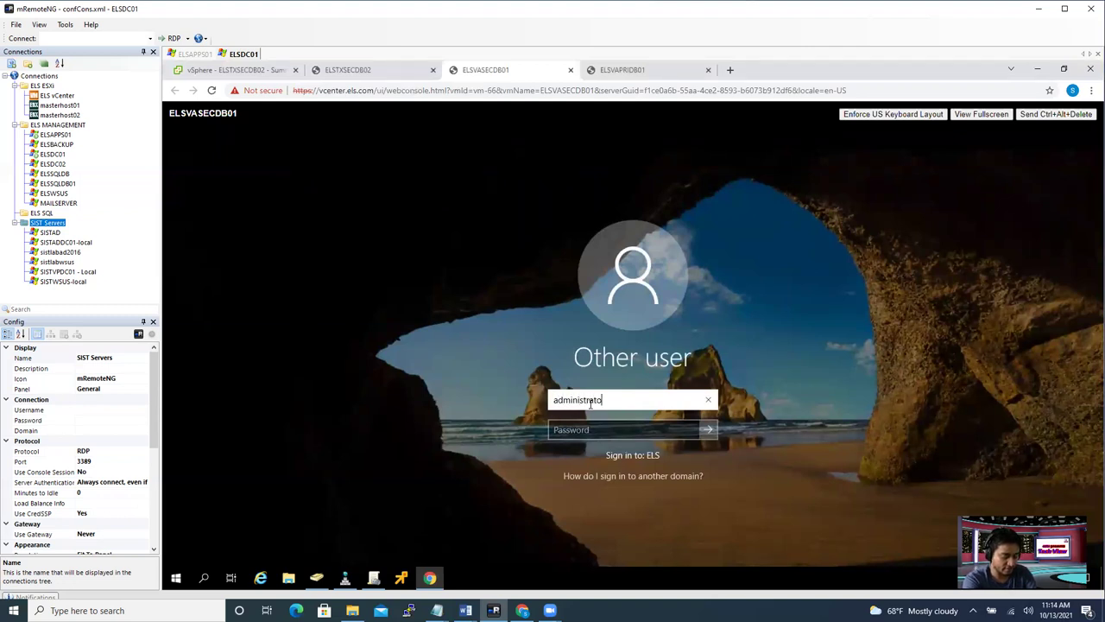
type("r")
key("Tab")
type("P")
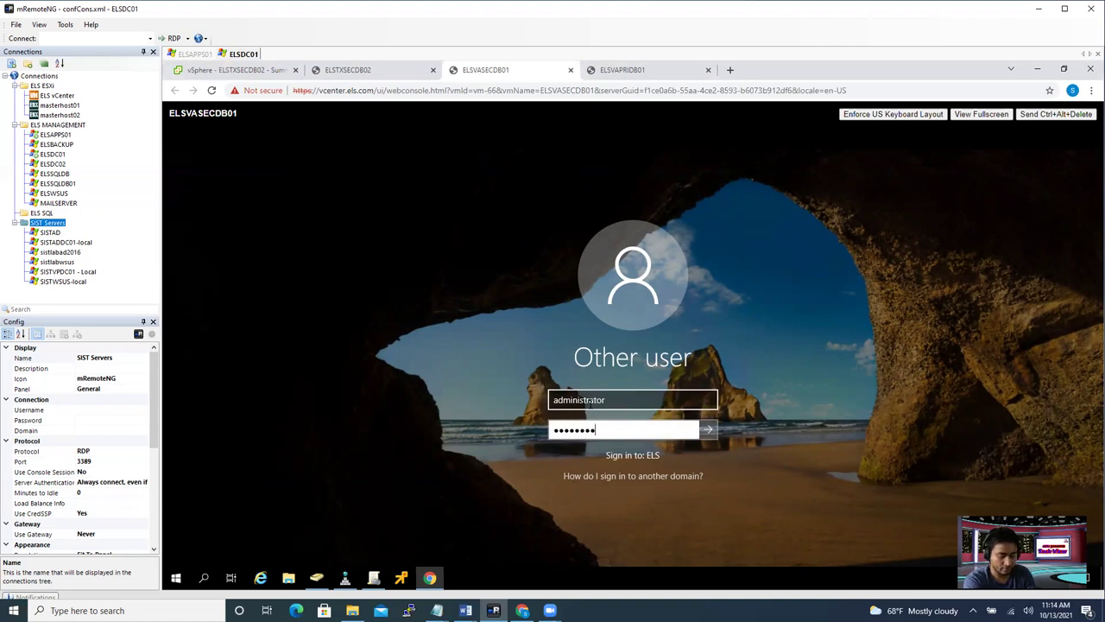
key("Return")
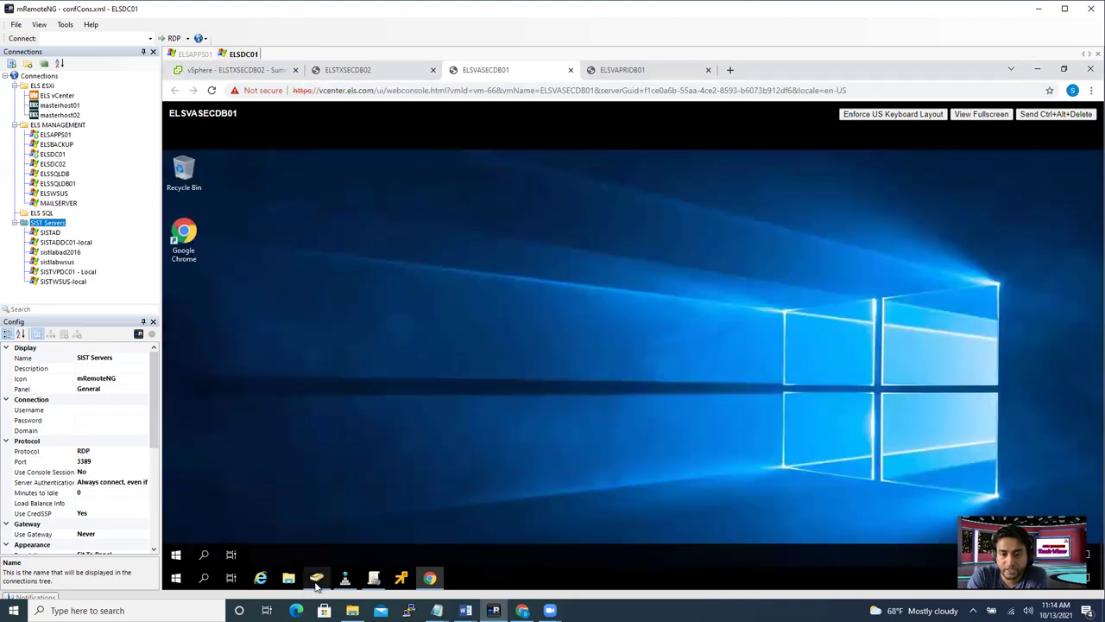
- Recheck ELSVASECDB01's computer account properties for the DNS name ELSVASECDB01.els.com
left_click(317, 578)
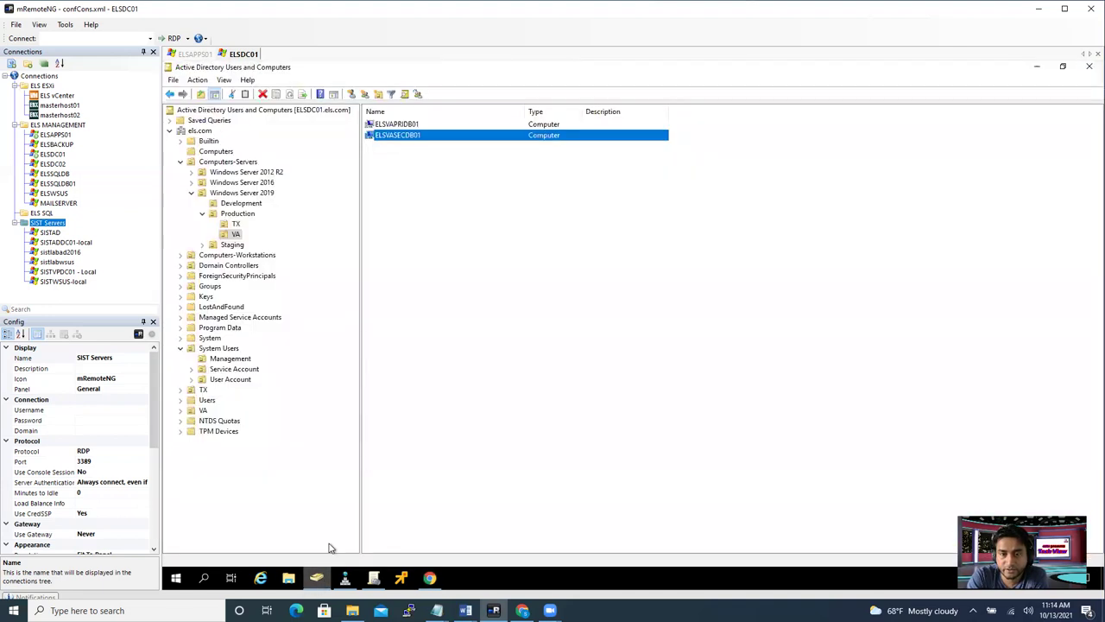
double_click(421, 146)
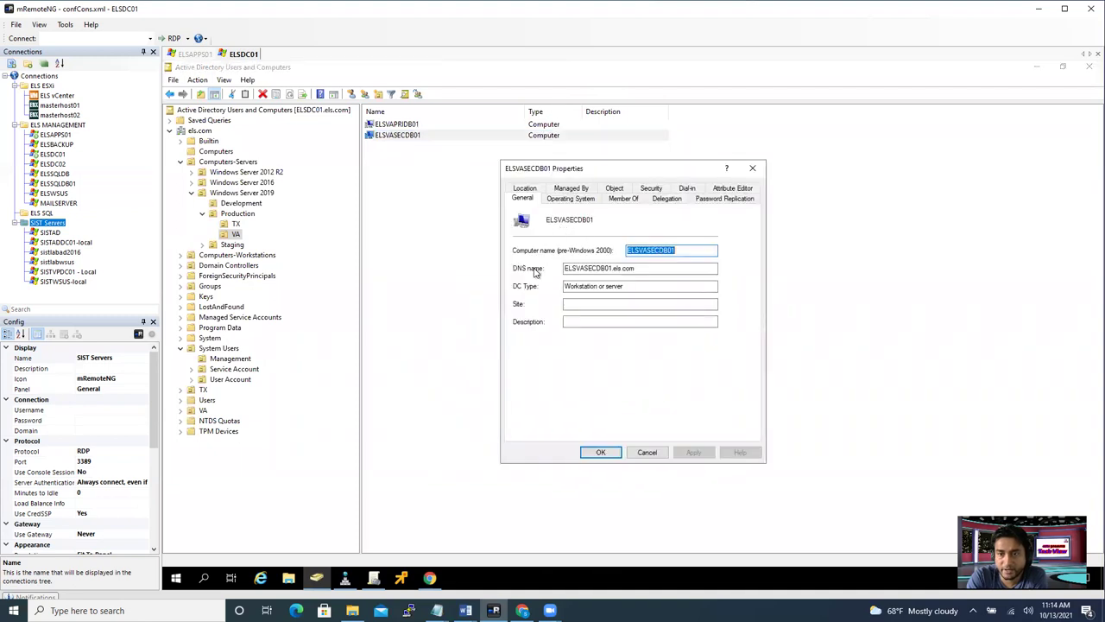
left_click(615, 268)
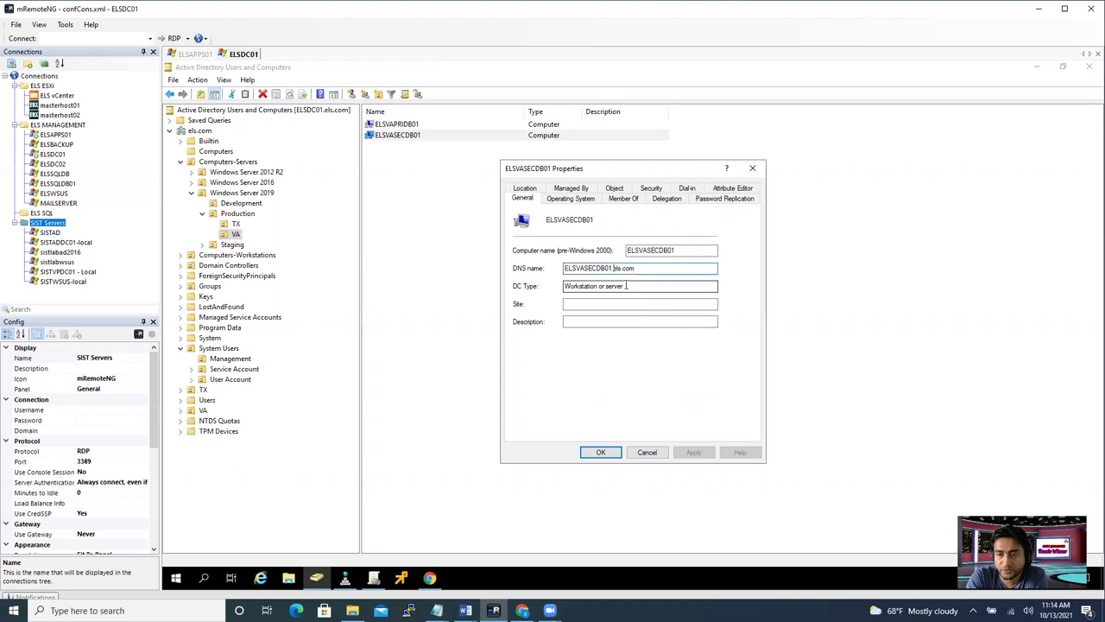
left_click(752, 167)
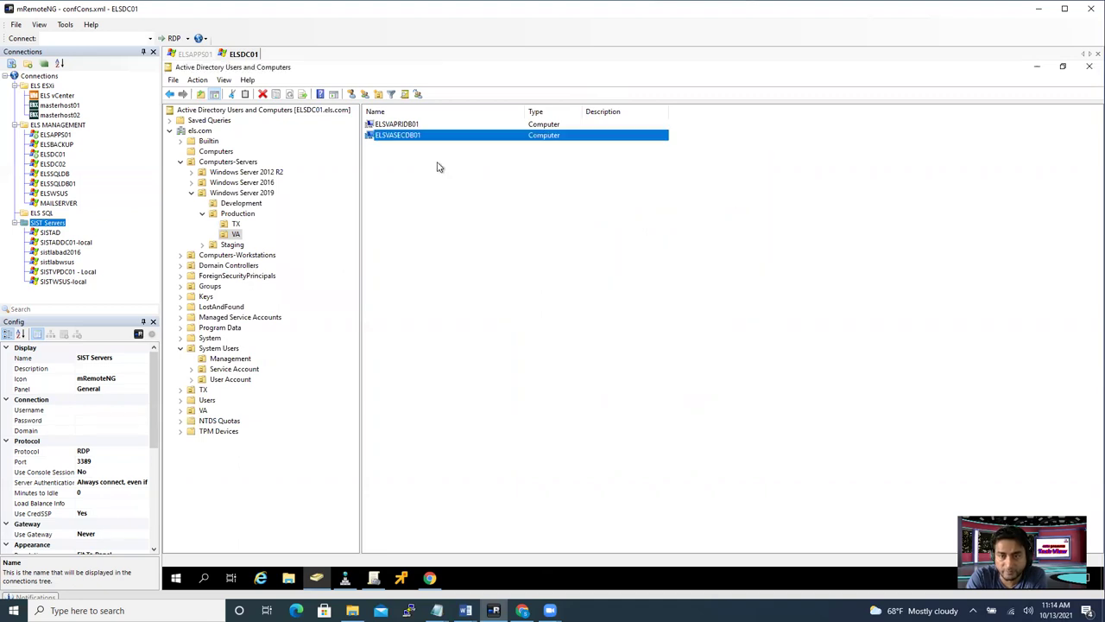
left_click(346, 578)
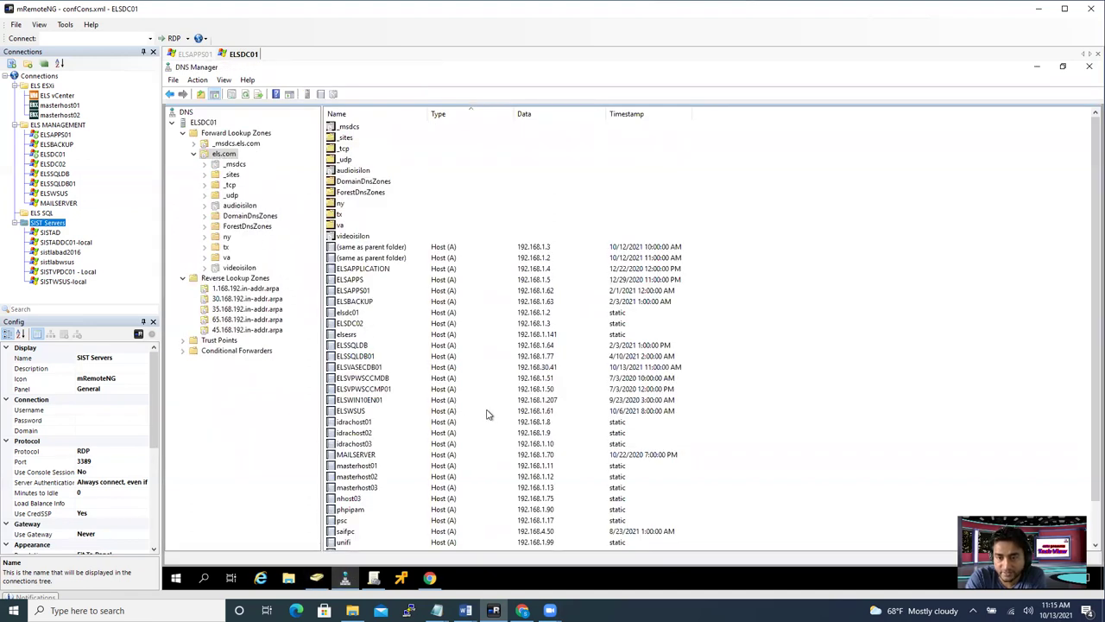
- Review the va zone's host records, then approve the UAC prompt on the ELSVASECDB01 console
left_click(558, 335)
left_click(216, 258)
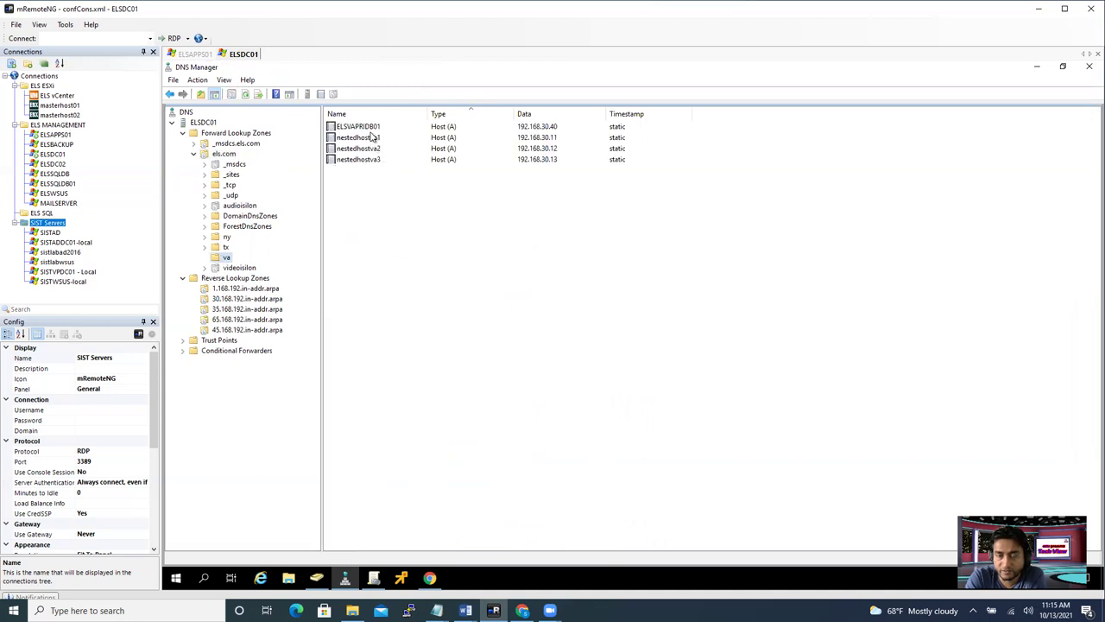
left_click(381, 127)
left_click_drag(388, 185, 518, 285)
left_click(430, 578)
left_click(579, 423)
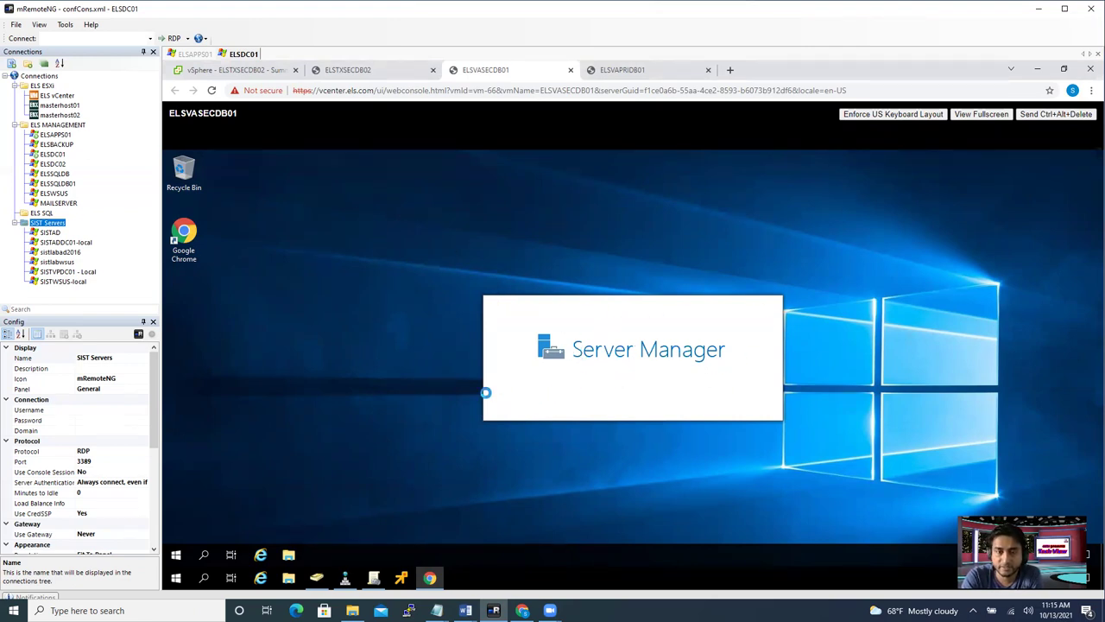
- Settle on the ELSVASECDB01 console and open Server Manager's Local Server page
left_click(611, 73)
left_click(513, 73)
left_click(618, 71)
left_click(537, 72)
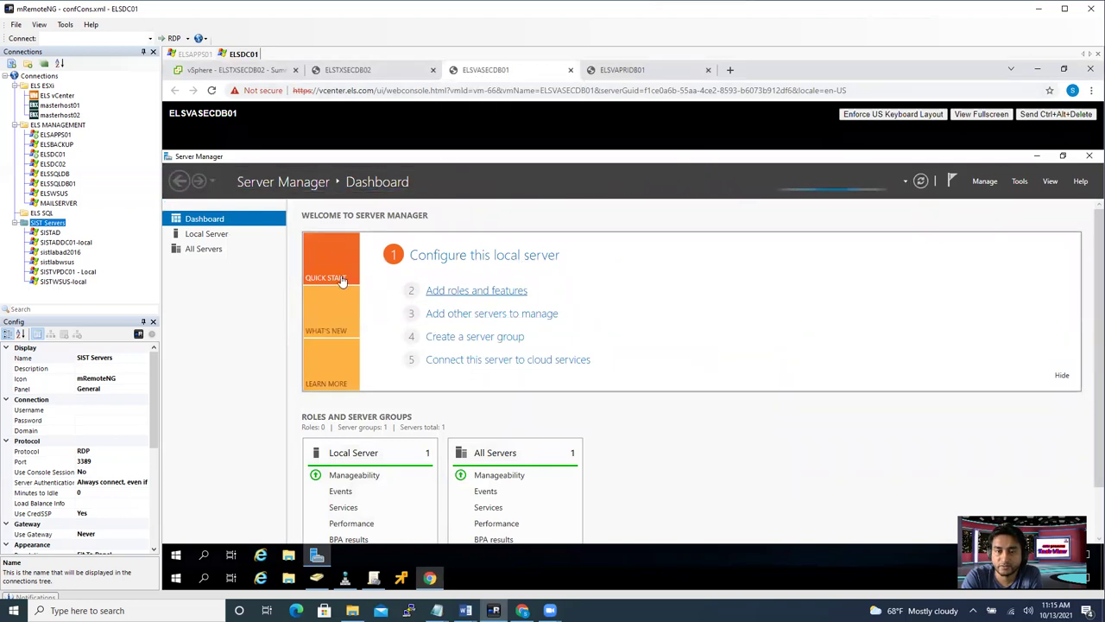
left_click(216, 235)
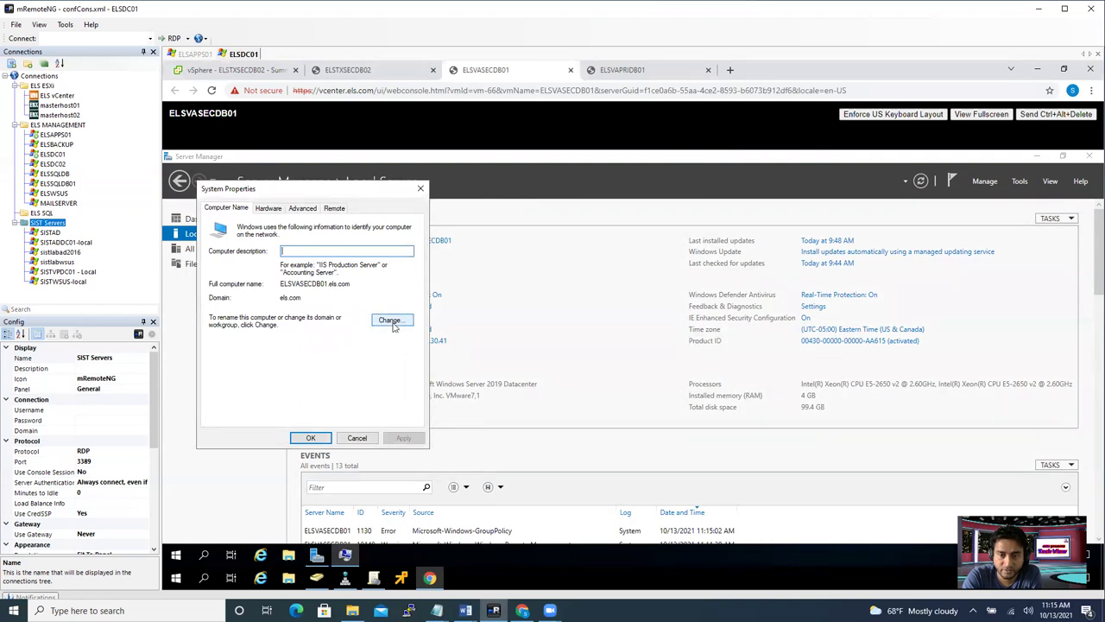
- Set ELSVASECDB01's primary DNS suffix to va.els.com and apply the name change
left_click(393, 324)
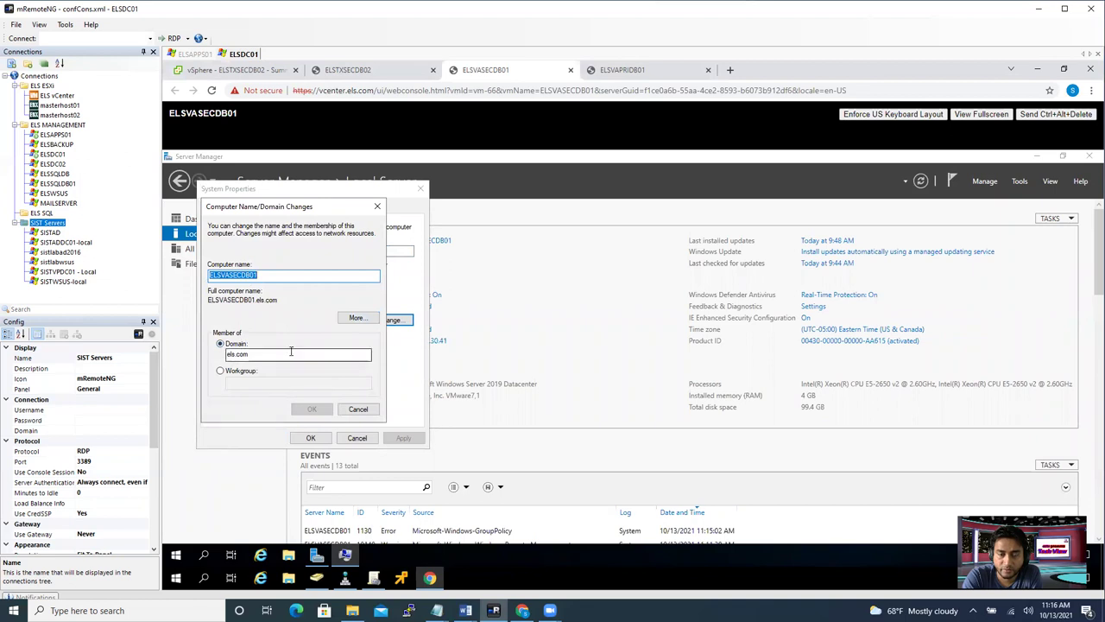
left_click(357, 319)
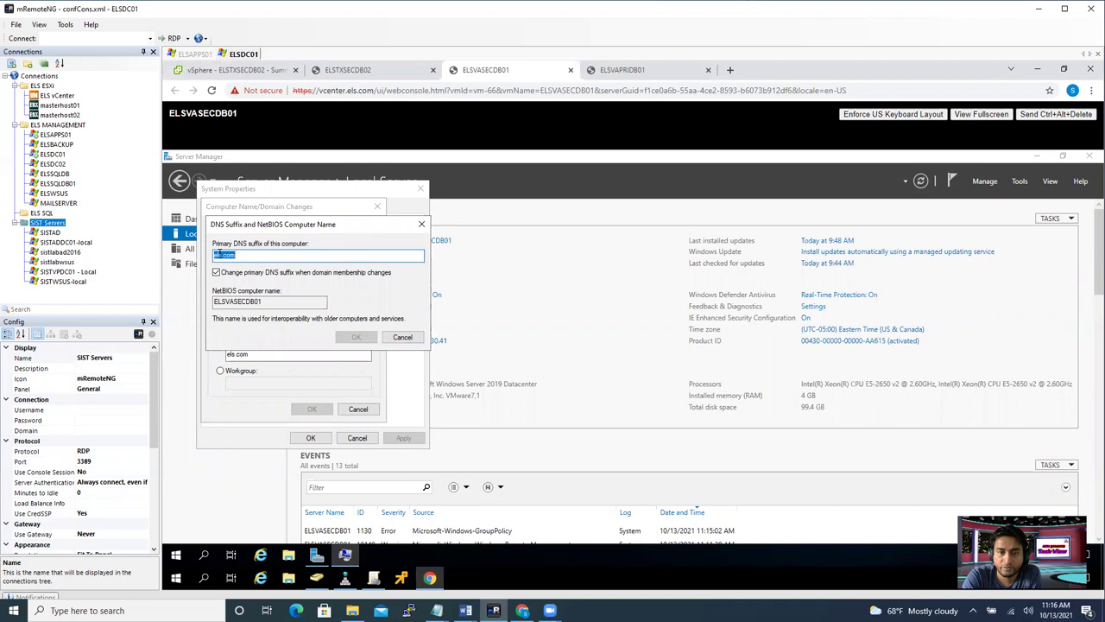
left_click(214, 256)
type("va.")
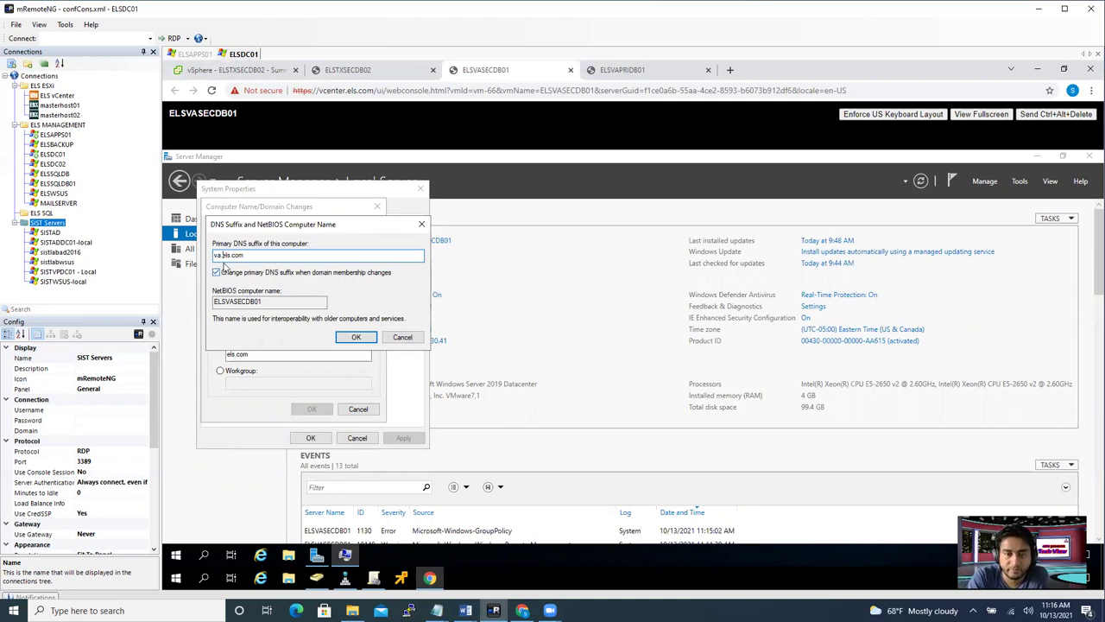
left_click(361, 340)
left_click(312, 409)
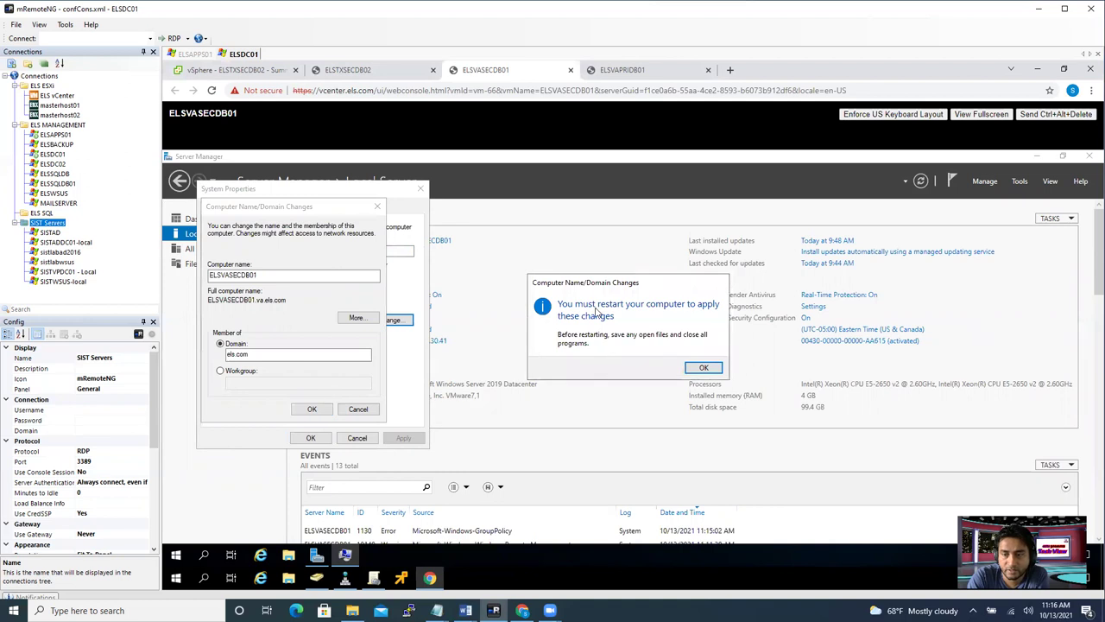
- Acknowledge the restart notice, restart the server now, and return to Active Directory Users and Computers
left_click(703, 367)
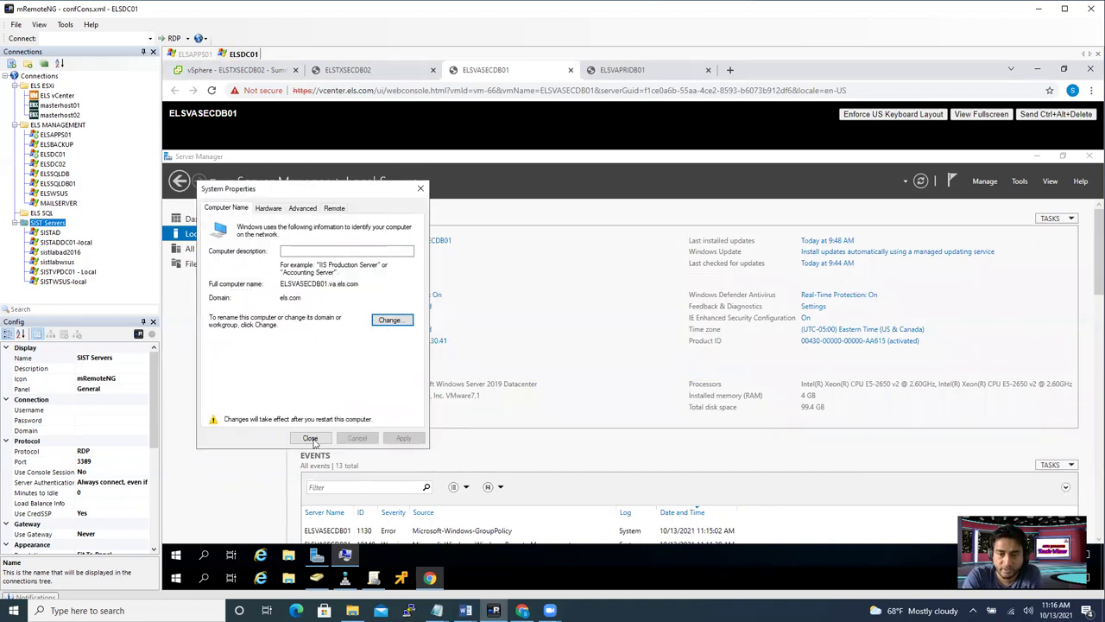
key("Return")
left_click(633, 367)
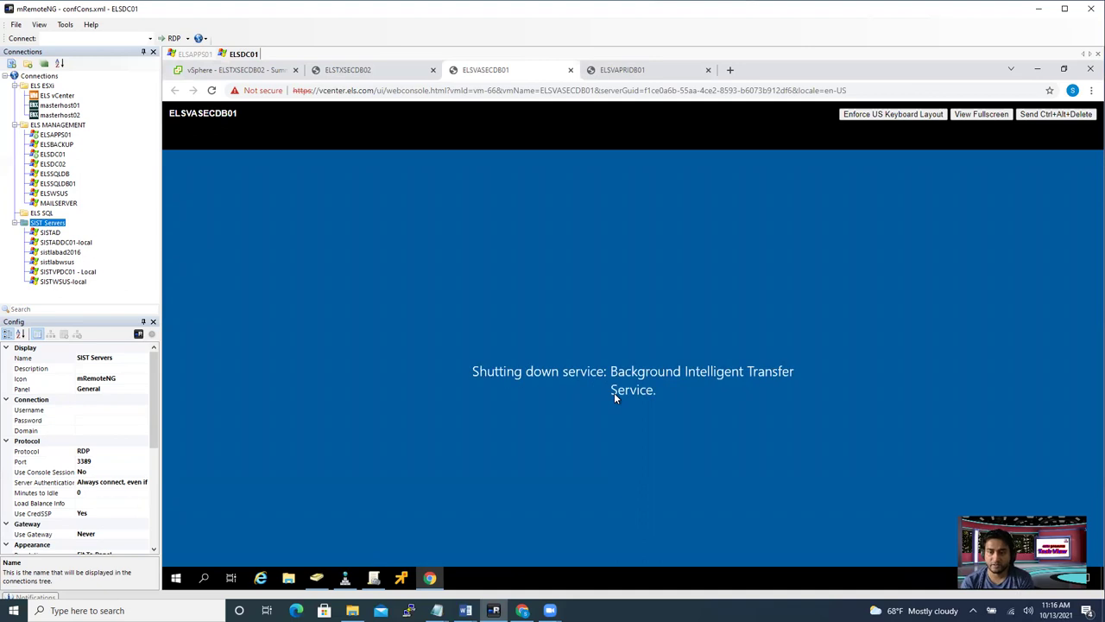
left_click(364, 71)
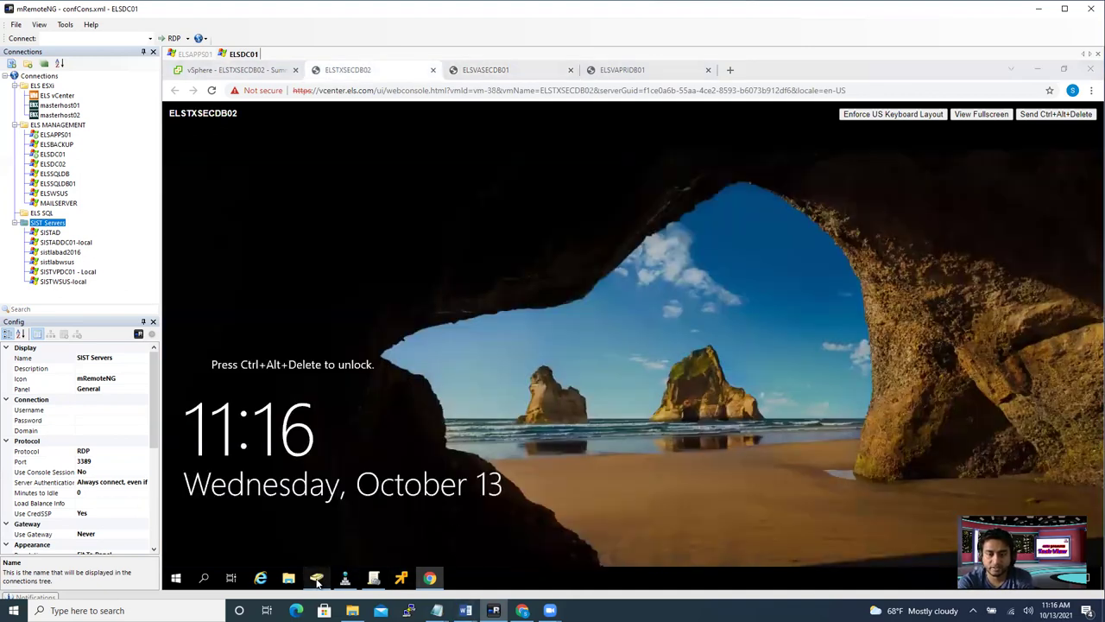
left_click(317, 580)
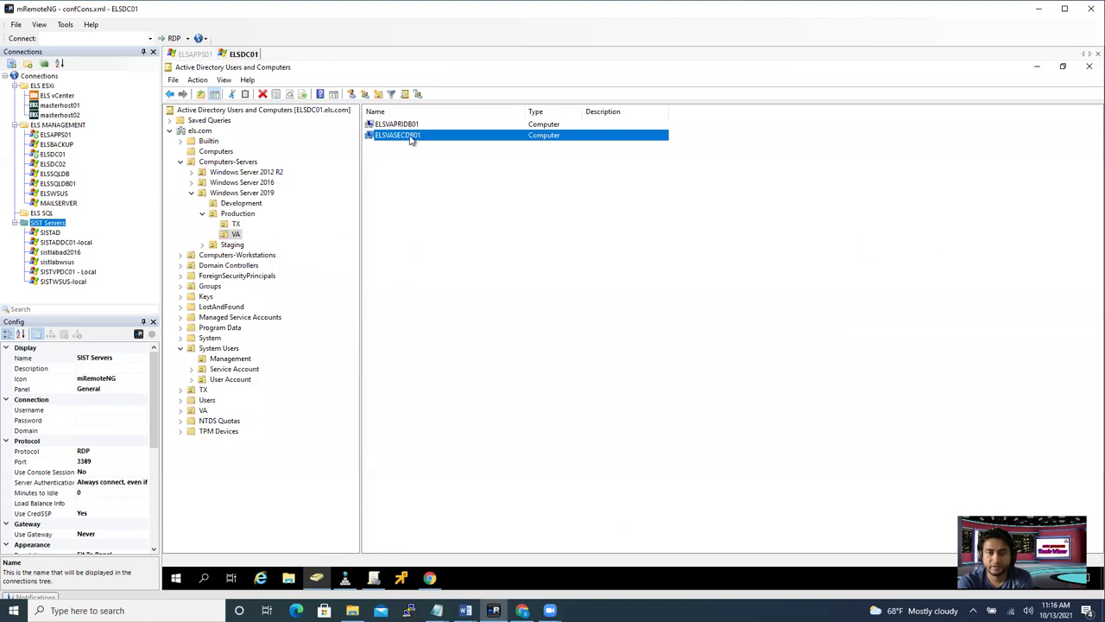
left_click(235, 213)
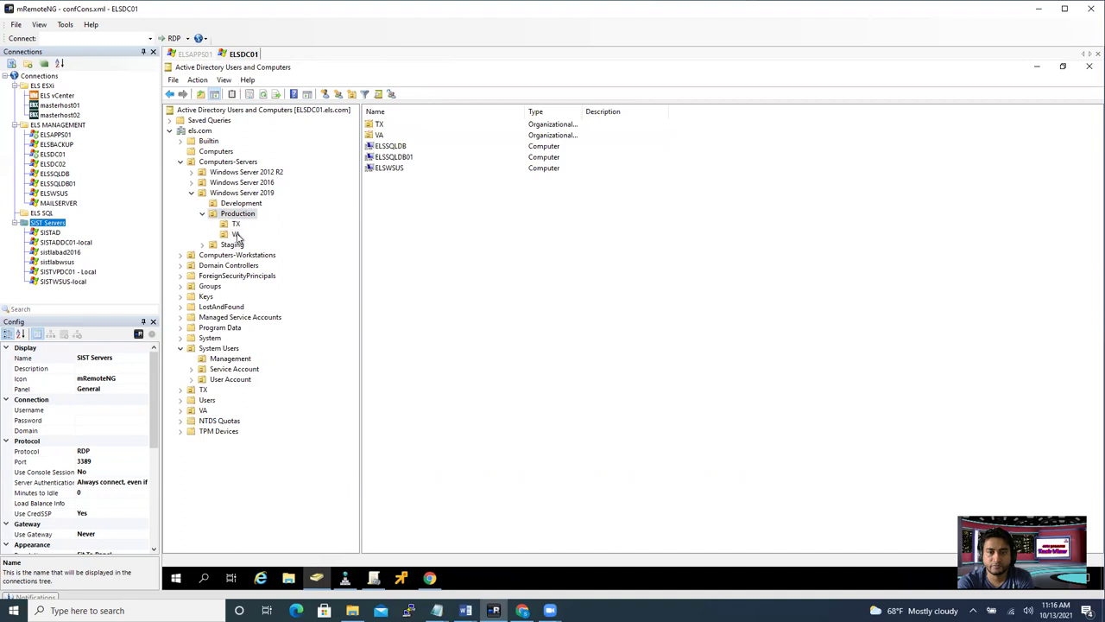
left_click(235, 234)
left_click(263, 95)
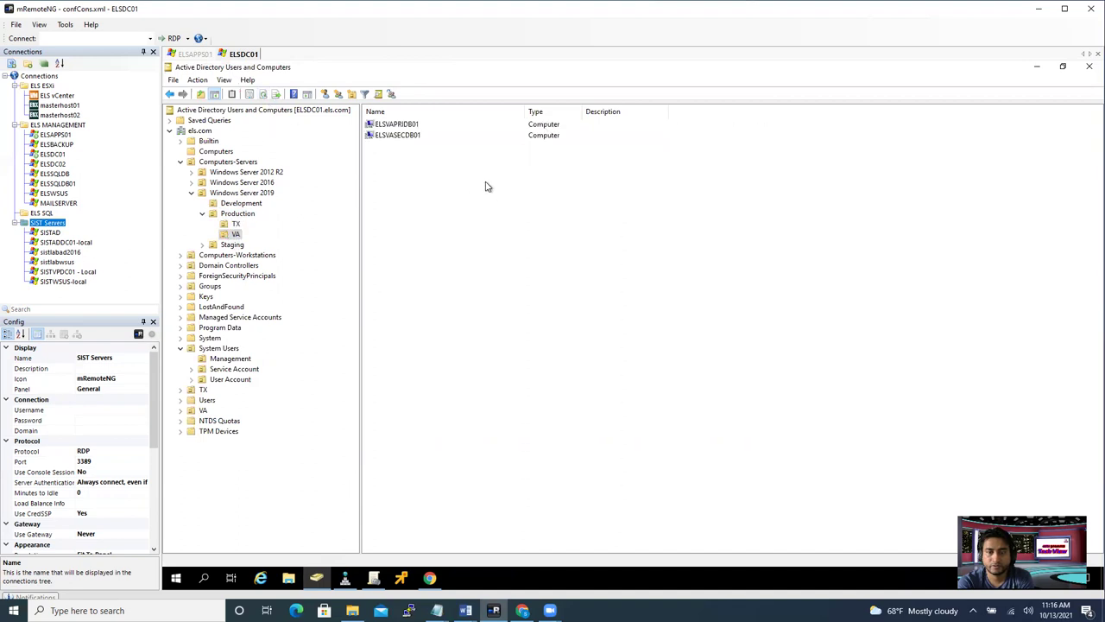
double_click(407, 141)
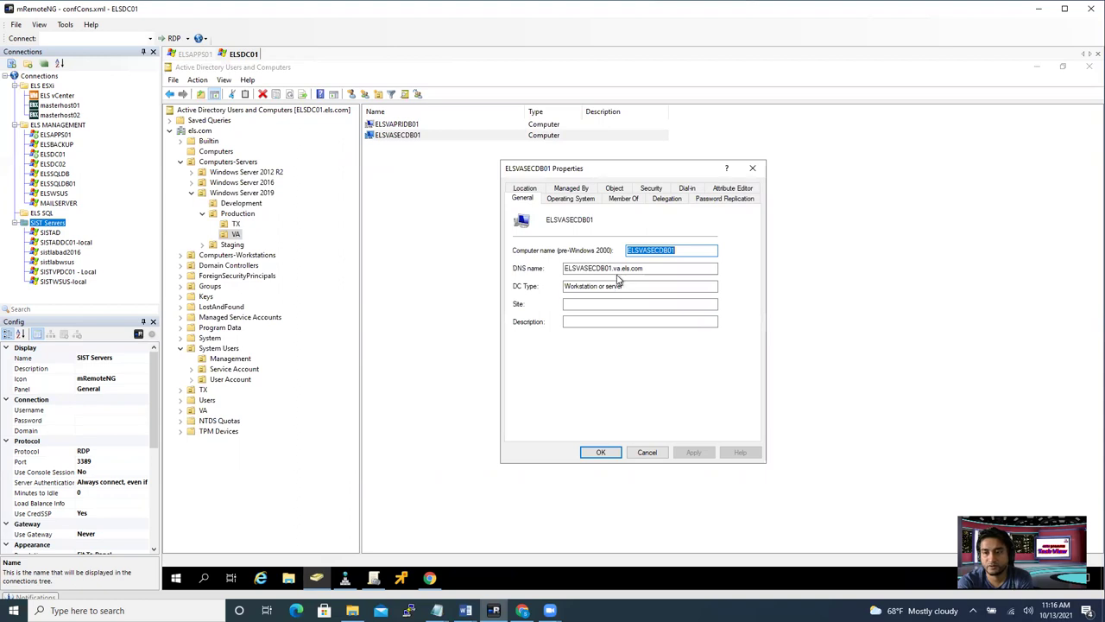
double_click(617, 269)
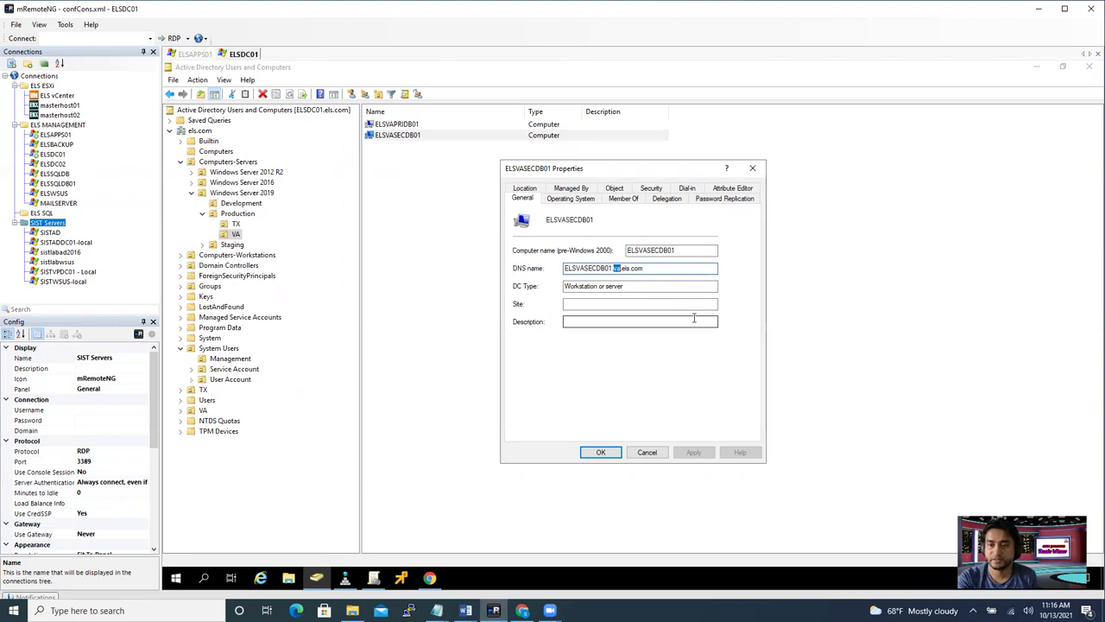
left_click(753, 170)
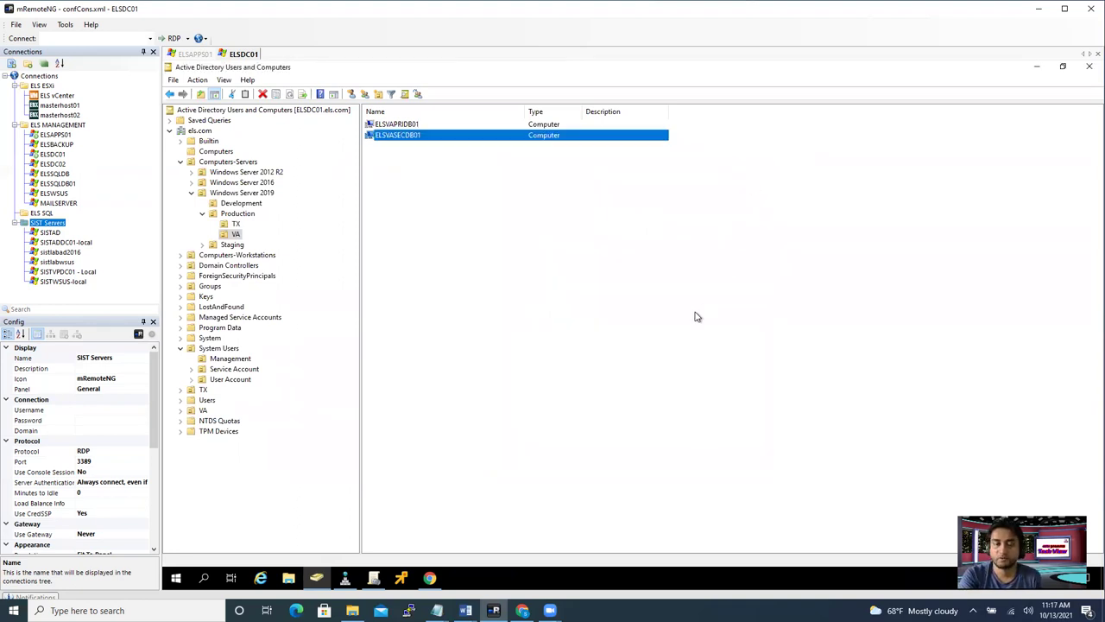
- In the els.com zone, view the ELSVASECDB01 host record's properties and close them unchanged
left_click(346, 580)
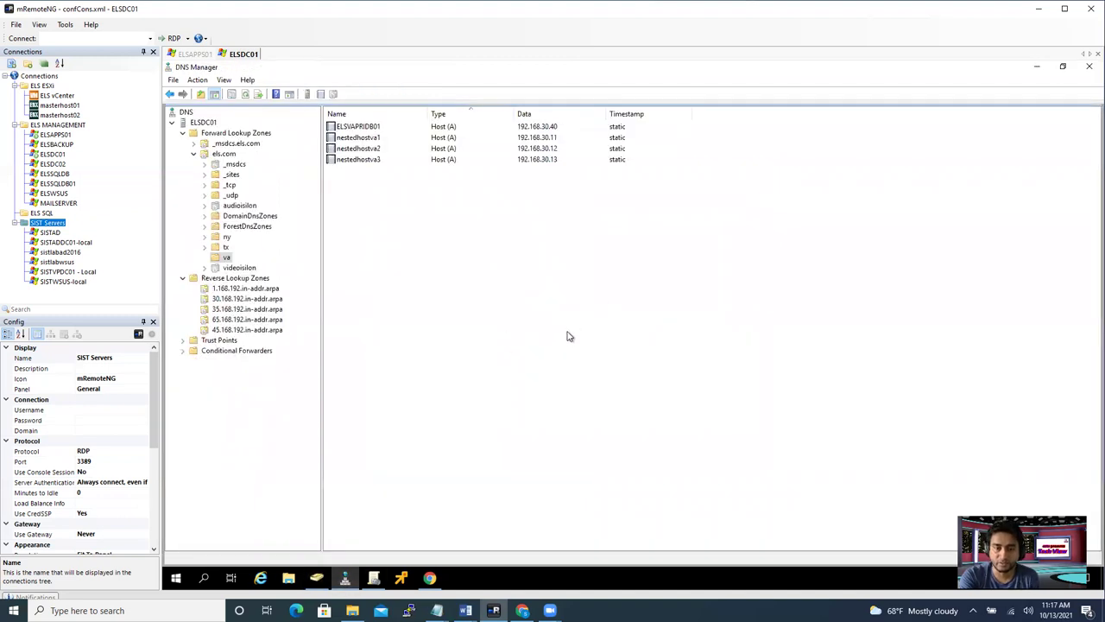
left_click_drag(409, 189, 535, 328)
left_click(216, 155)
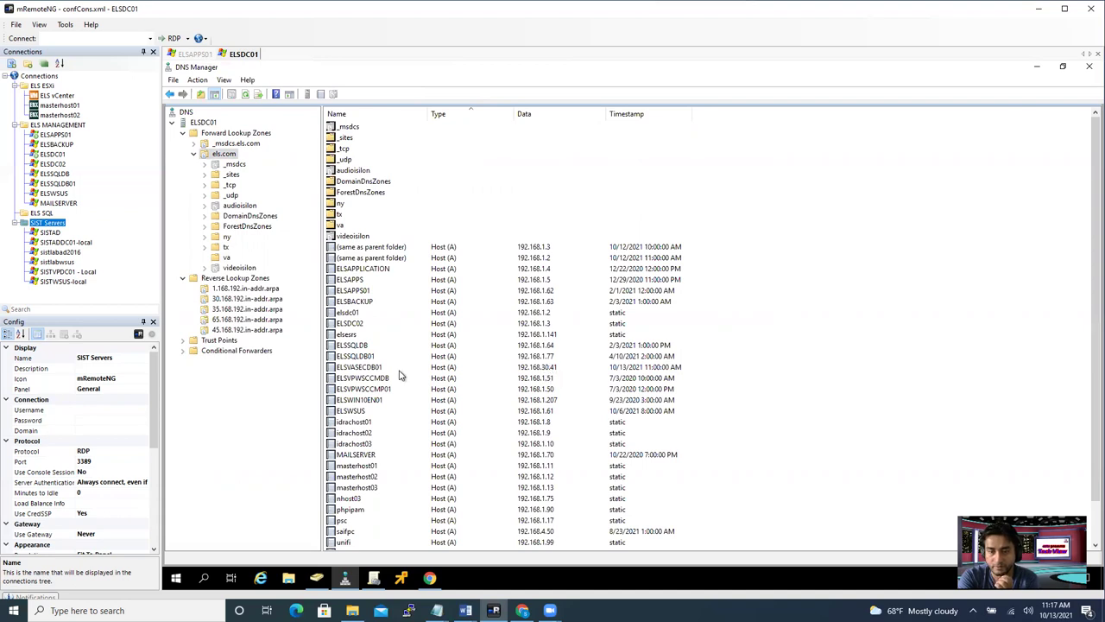
left_click(371, 369)
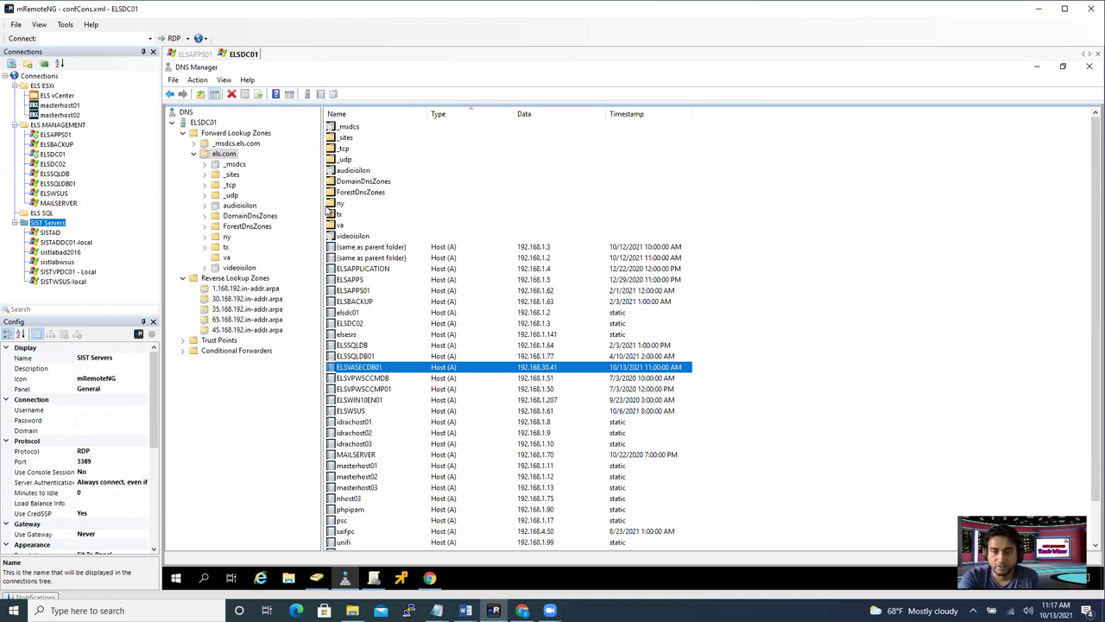
double_click(458, 370)
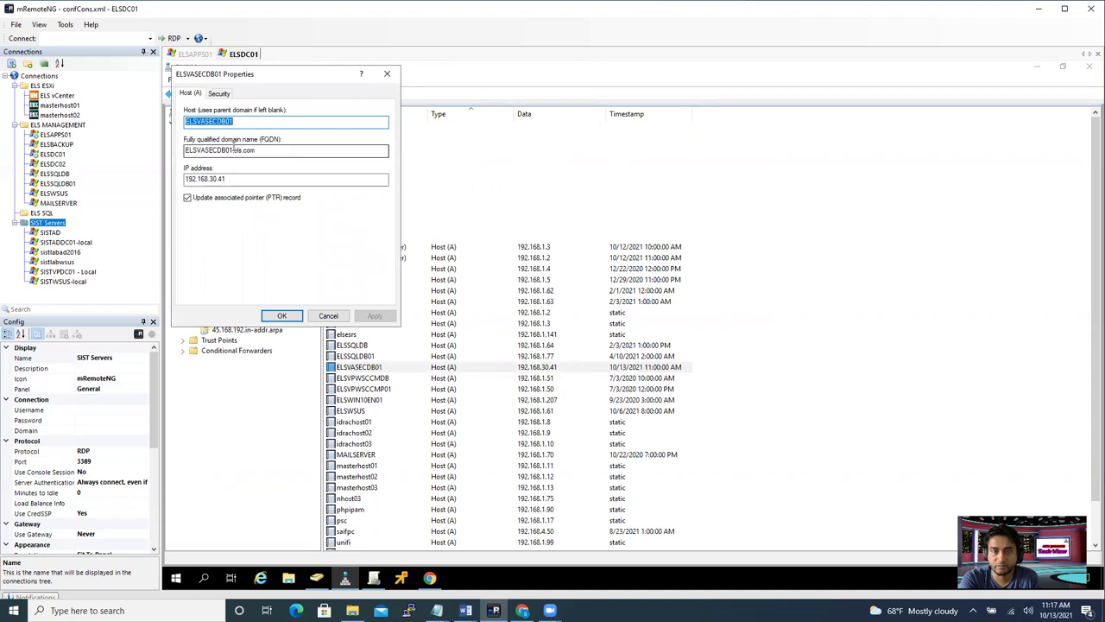
left_click(387, 74)
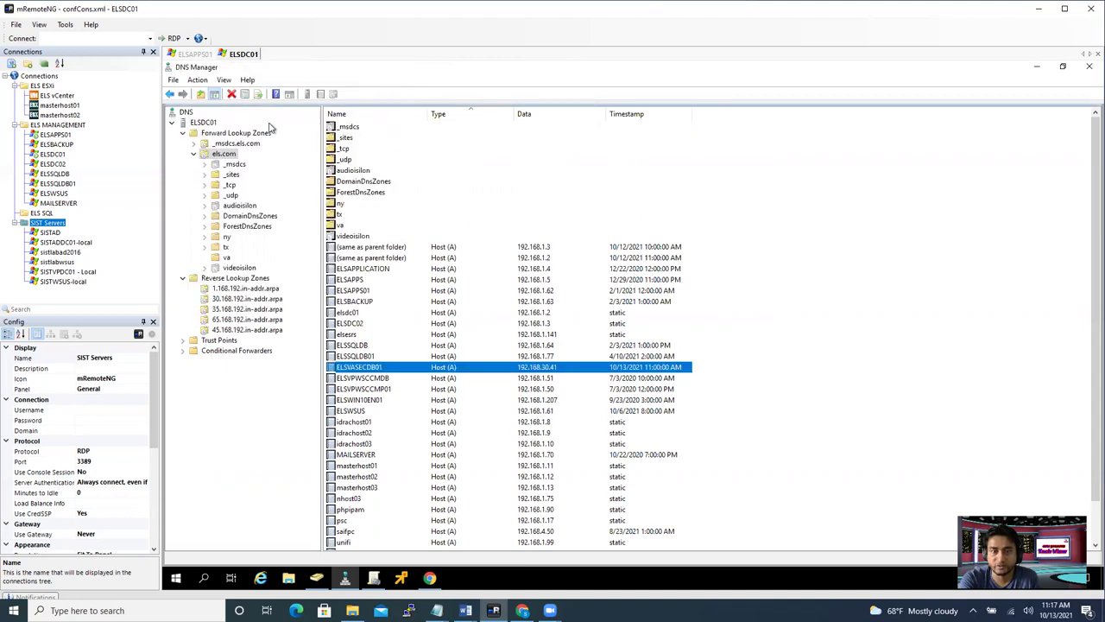
- Refresh the els.com zone record list to confirm the old host record is gone
left_click(233, 165)
left_click(227, 155)
left_click(245, 94)
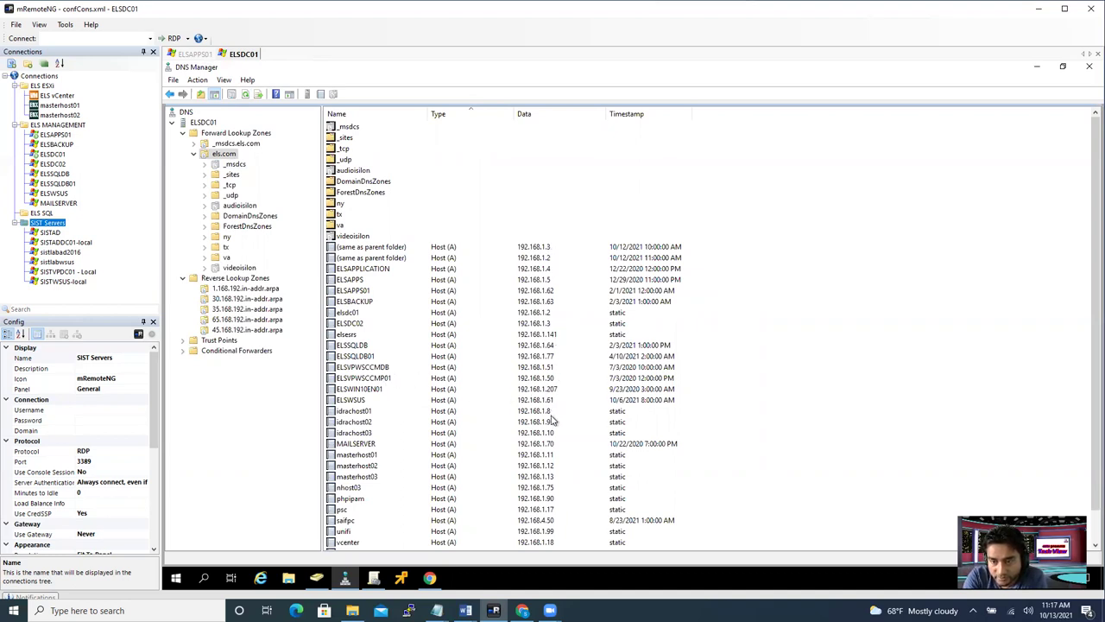
scroll(556, 479, "down", 1)
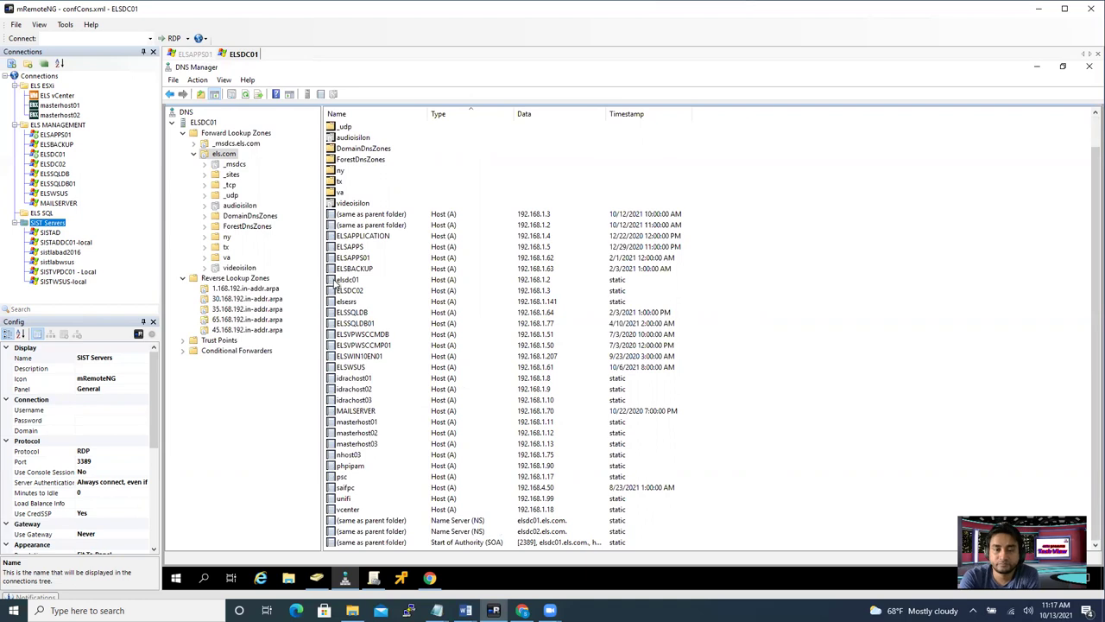
- Check the ELSVASECDB01 record in the va zone, then show the 30.168.192.in-addr.arpa reverse zone
left_click(224, 258)
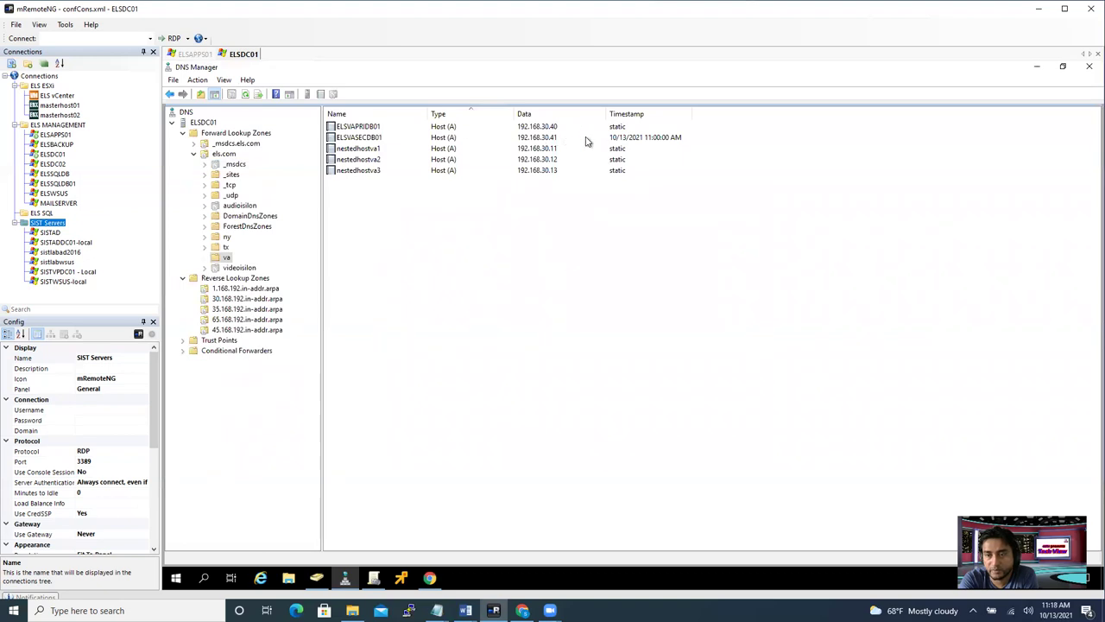
left_click(629, 143)
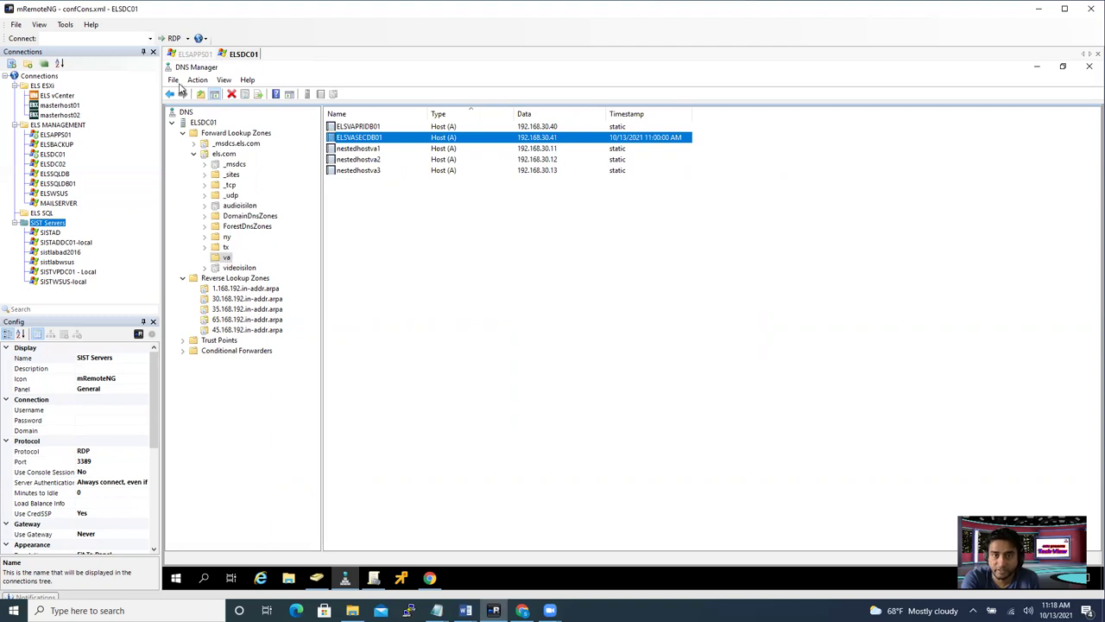
left_click(235, 299)
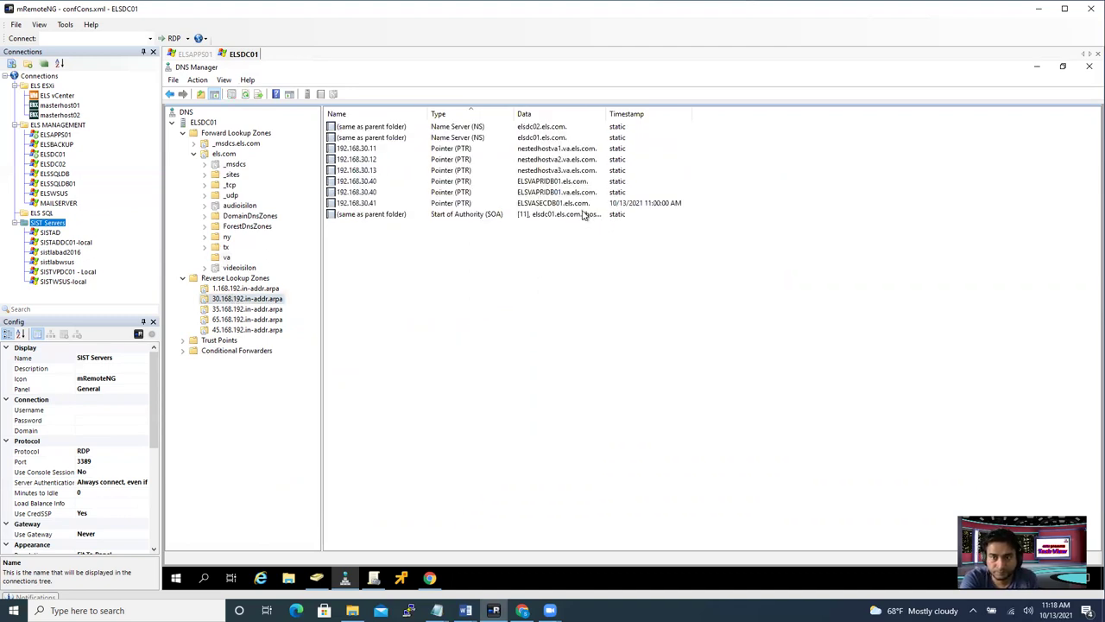
- Refresh the reverse zone and delete the stale 192.168.30.40 PTR record for ELSVAPRIDB01.els.com
left_click(377, 194)
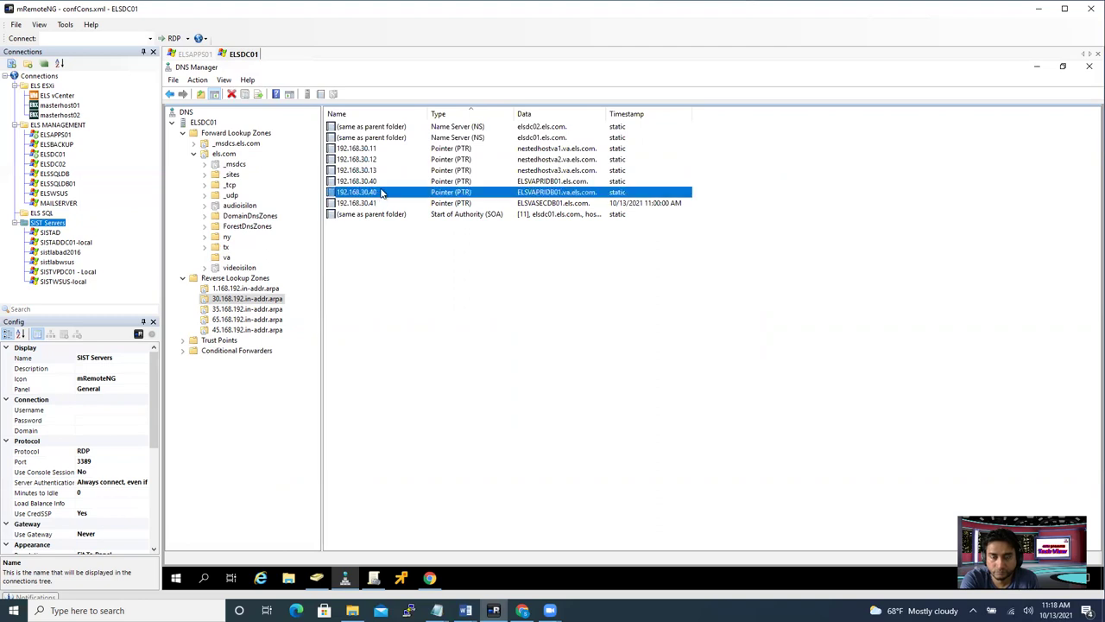
left_click(228, 303)
left_click(259, 93)
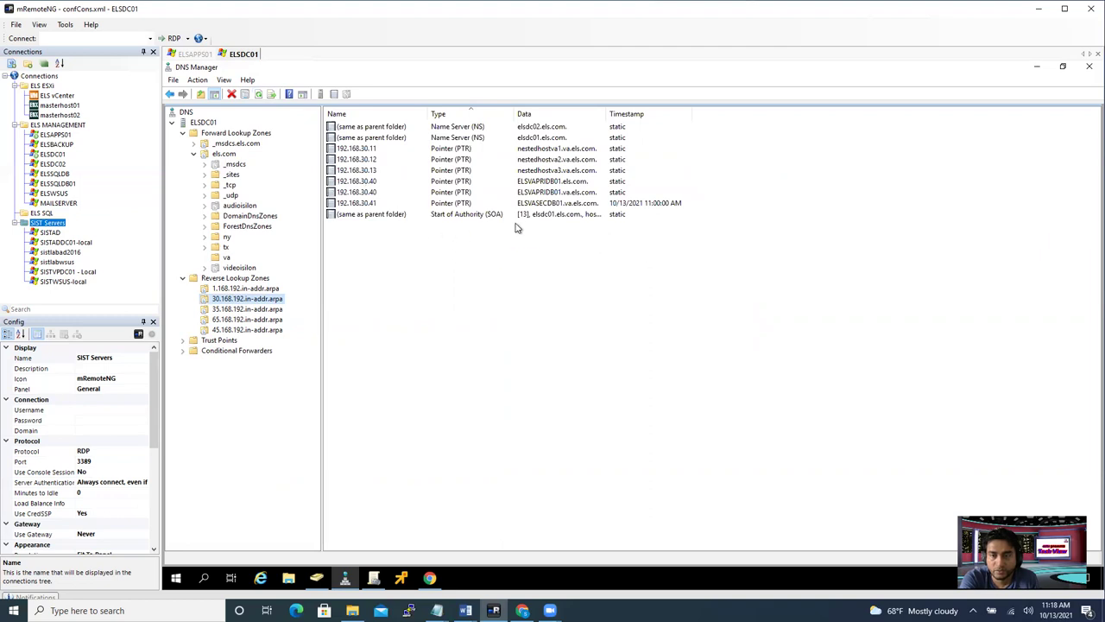
left_click(357, 181)
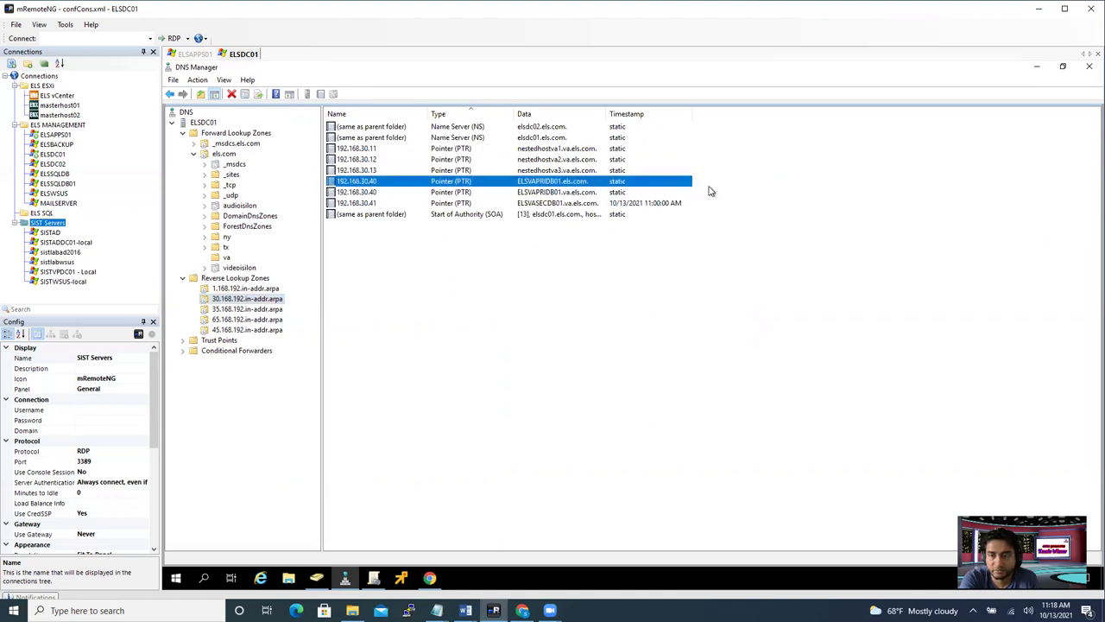
right_click(461, 180)
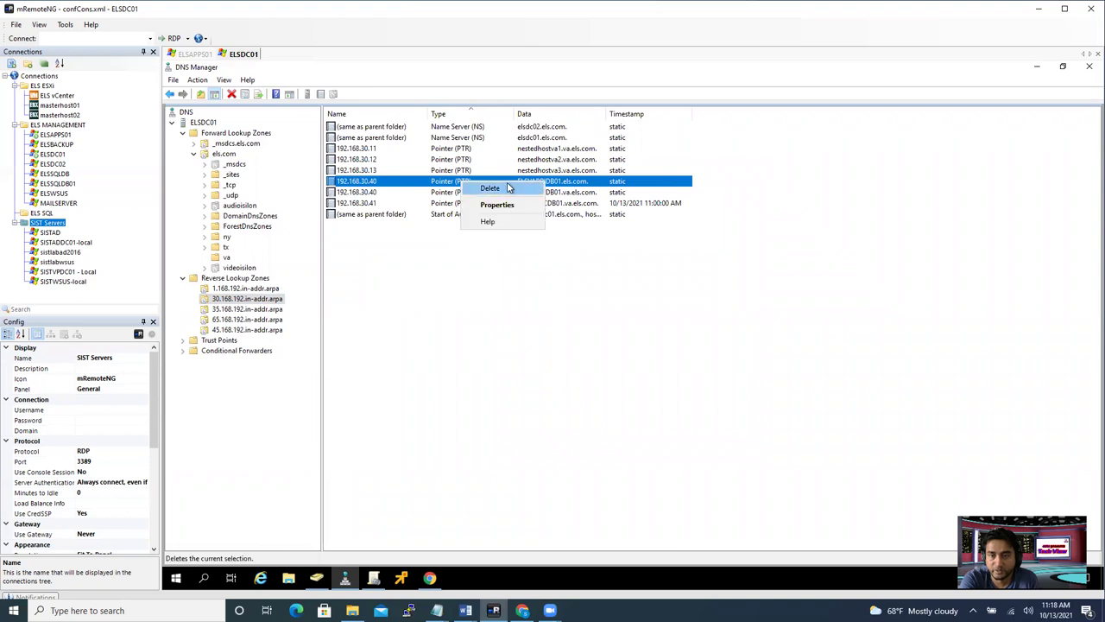
left_click(507, 189)
left_click(671, 366)
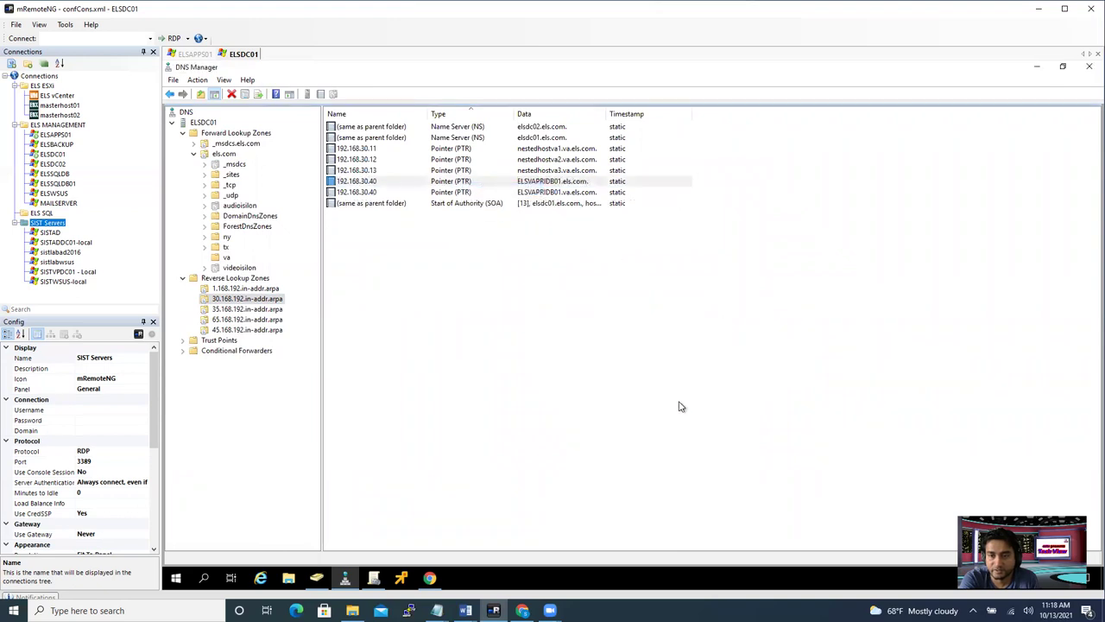
- Refresh the reverse zone so 192.168.30.41 shows mapped to ELSVASECDB01.va.els.com
left_click(660, 193)
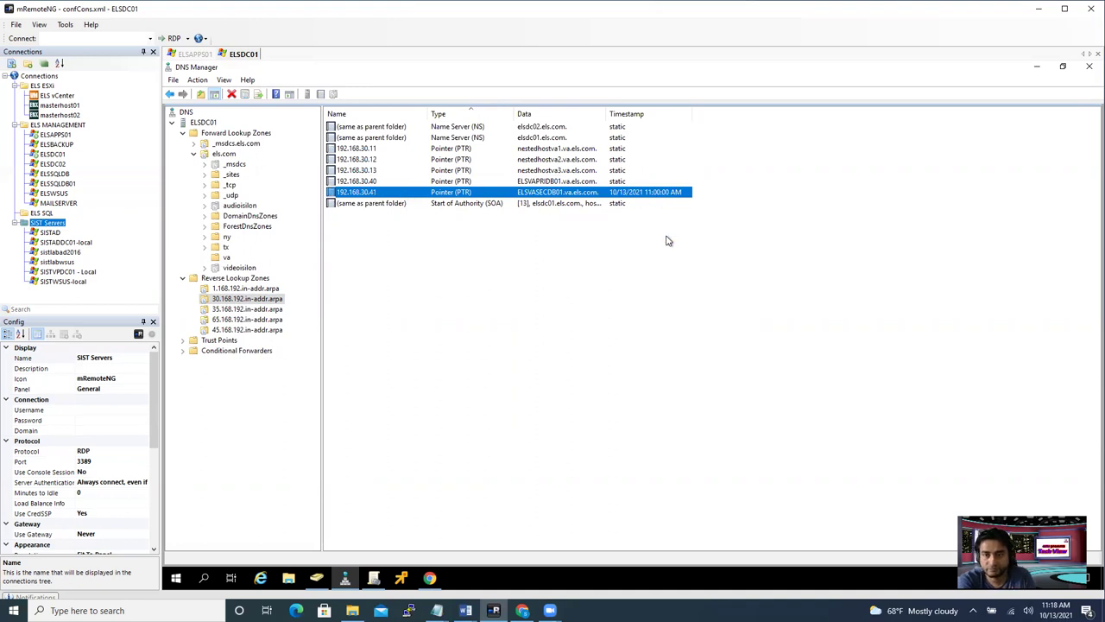
left_click(657, 329)
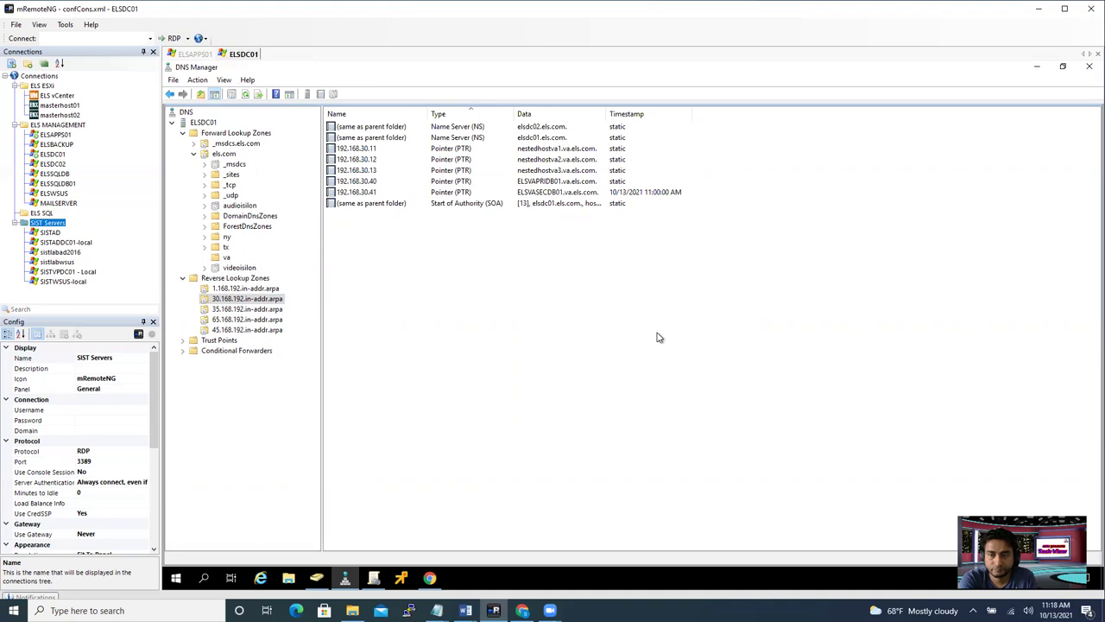
right_click(657, 337)
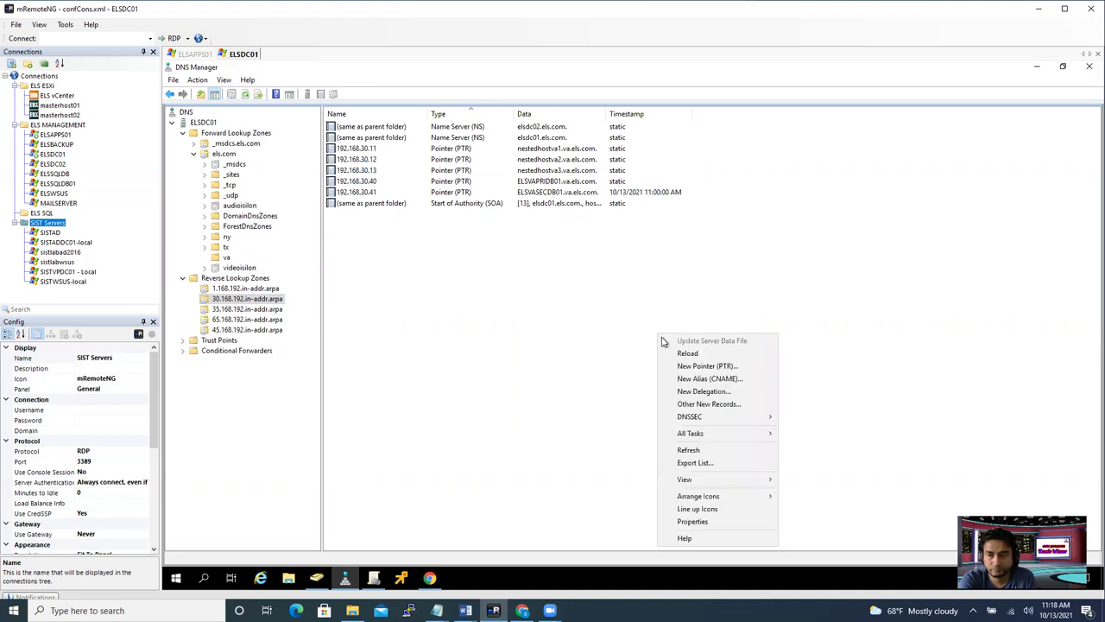
left_click(701, 451)
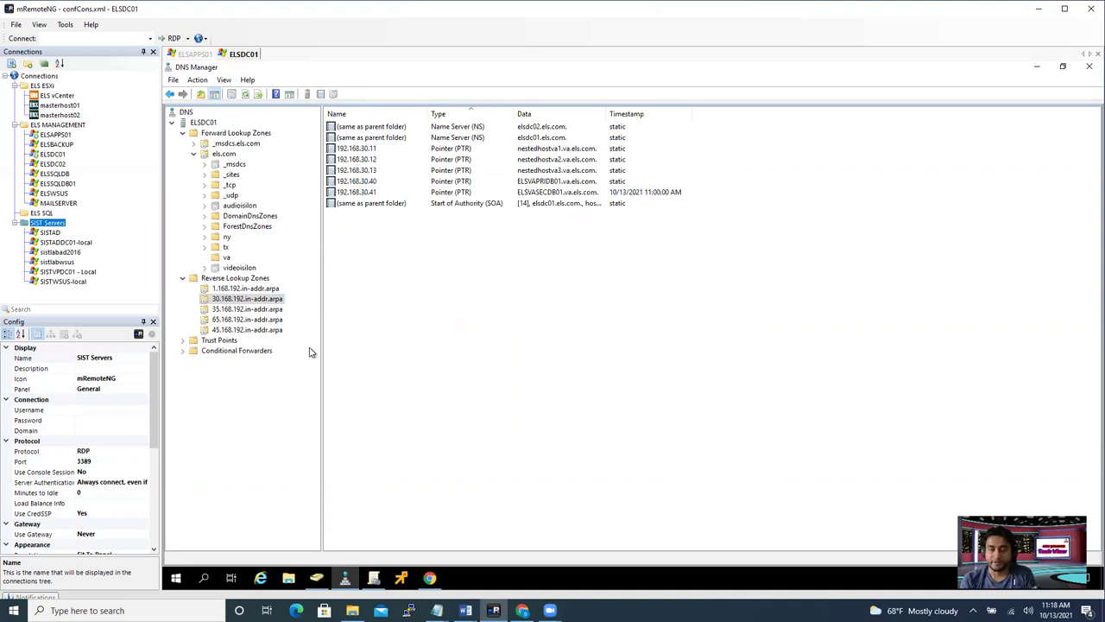
- In the vSphere consoles, bring up the ELSVASECDB01 sign-in prompt past the logon warning
left_click(430, 577)
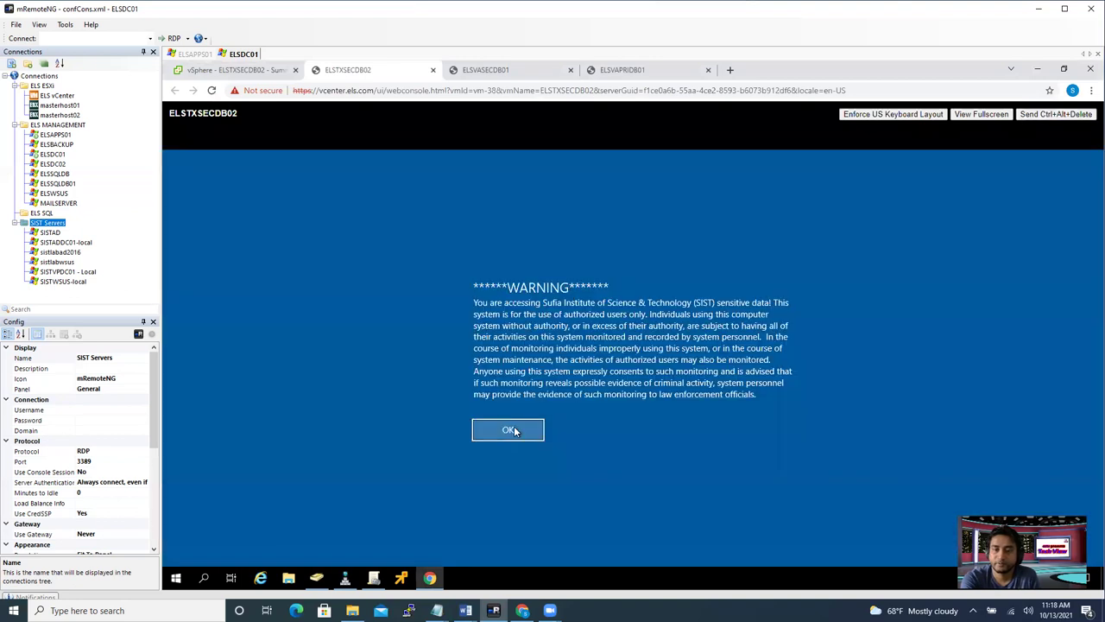
left_click(511, 430)
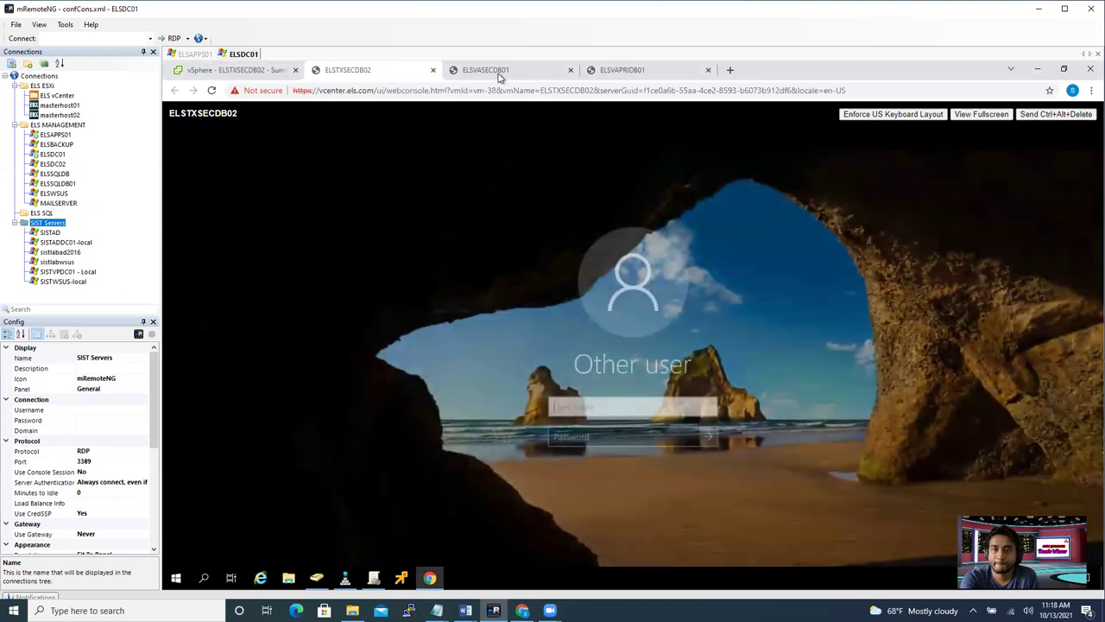
left_click(608, 404)
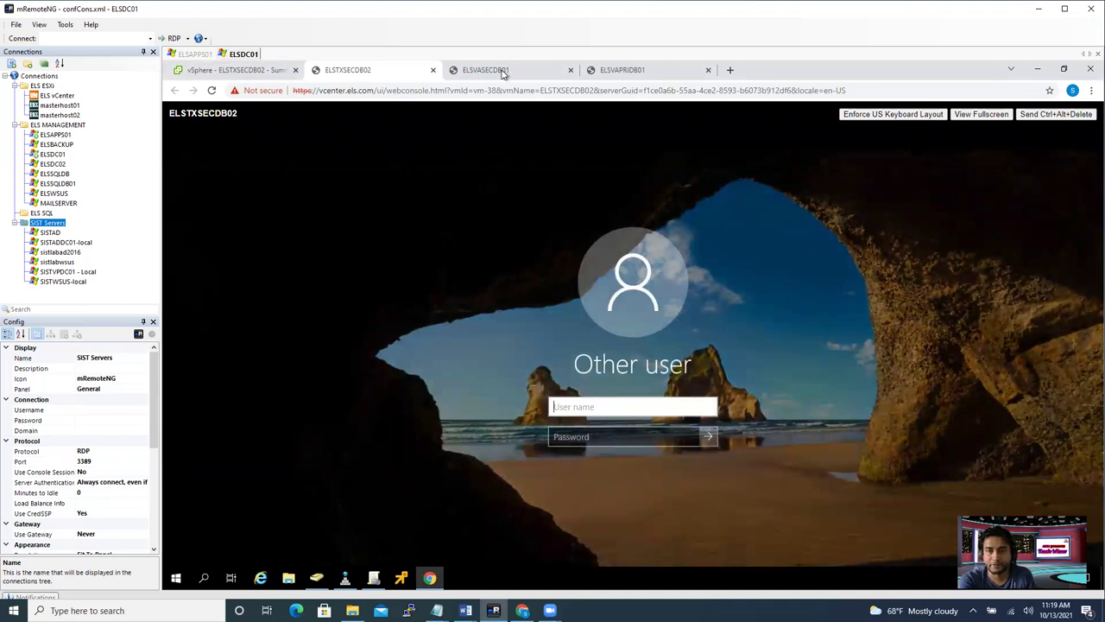
left_click(506, 73)
left_click(1055, 114)
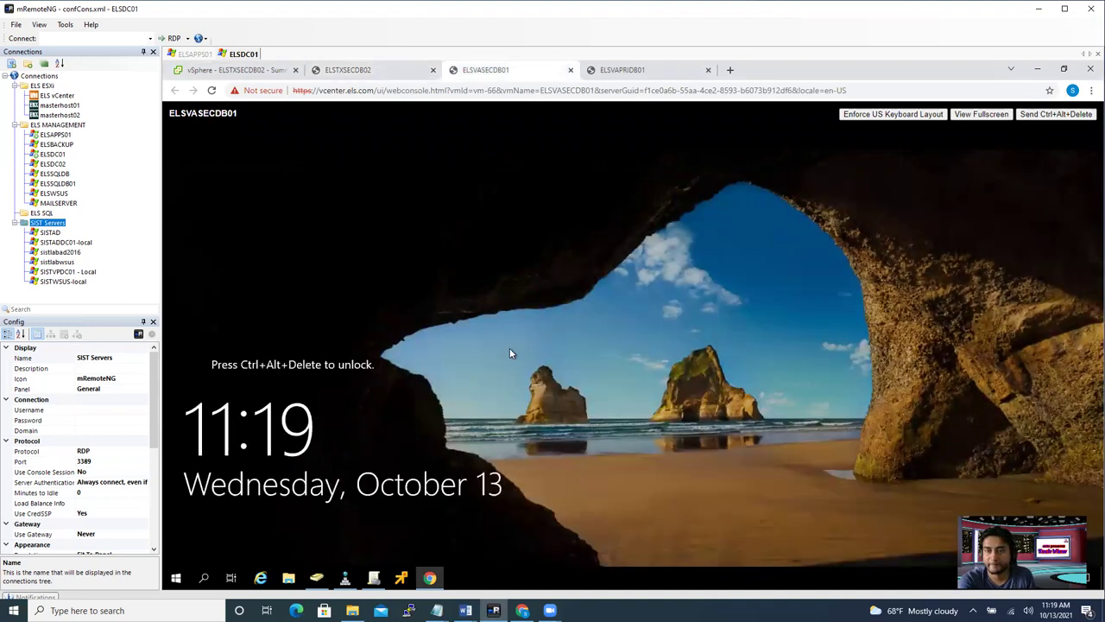
left_click(517, 436)
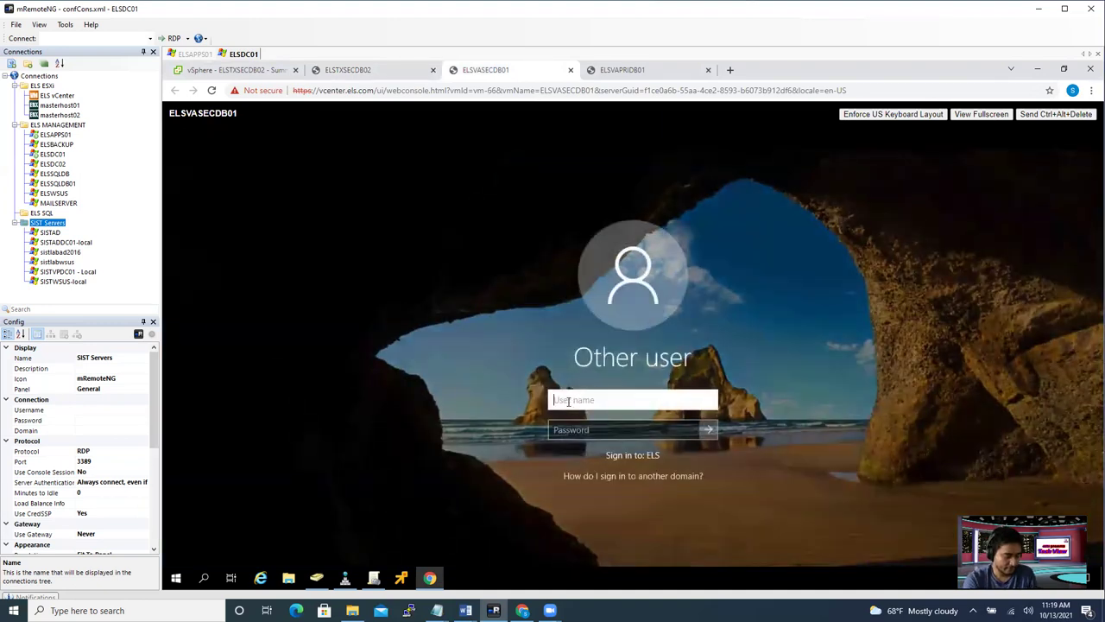
- Sign in to ELSVASECDB01 with the administrator account name and password
type("administrator")
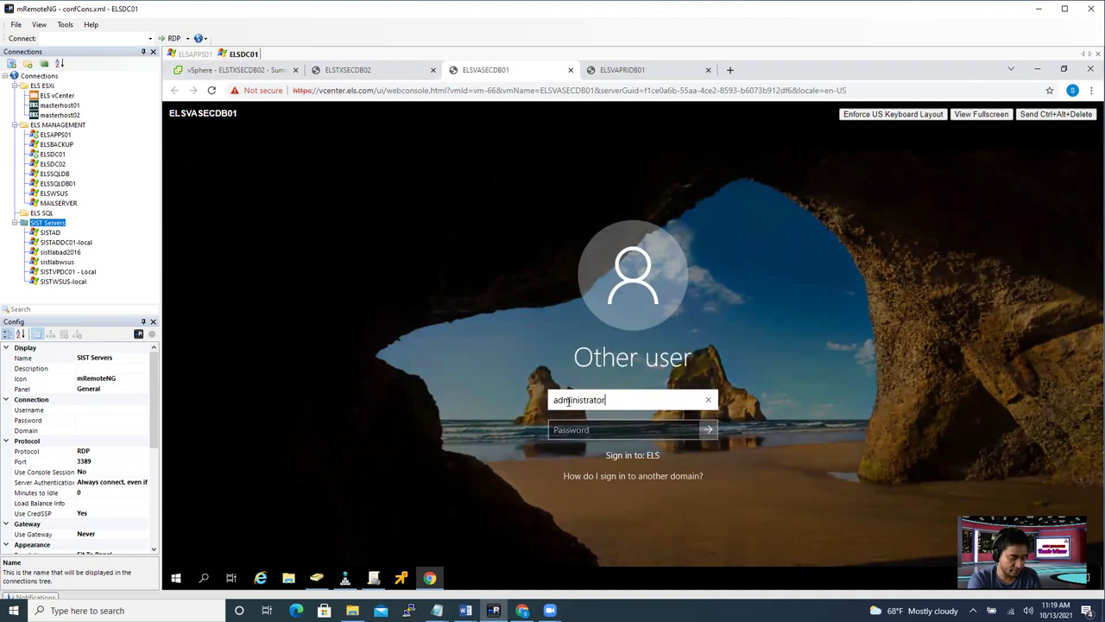
key("Tab")
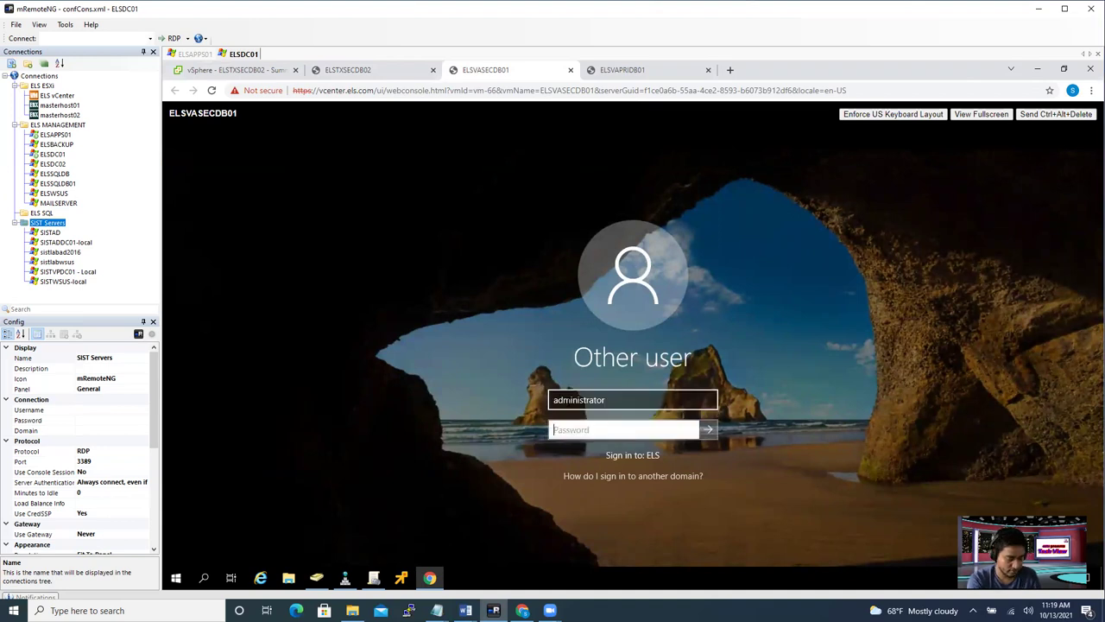
type("•••••••••")
key("Return")
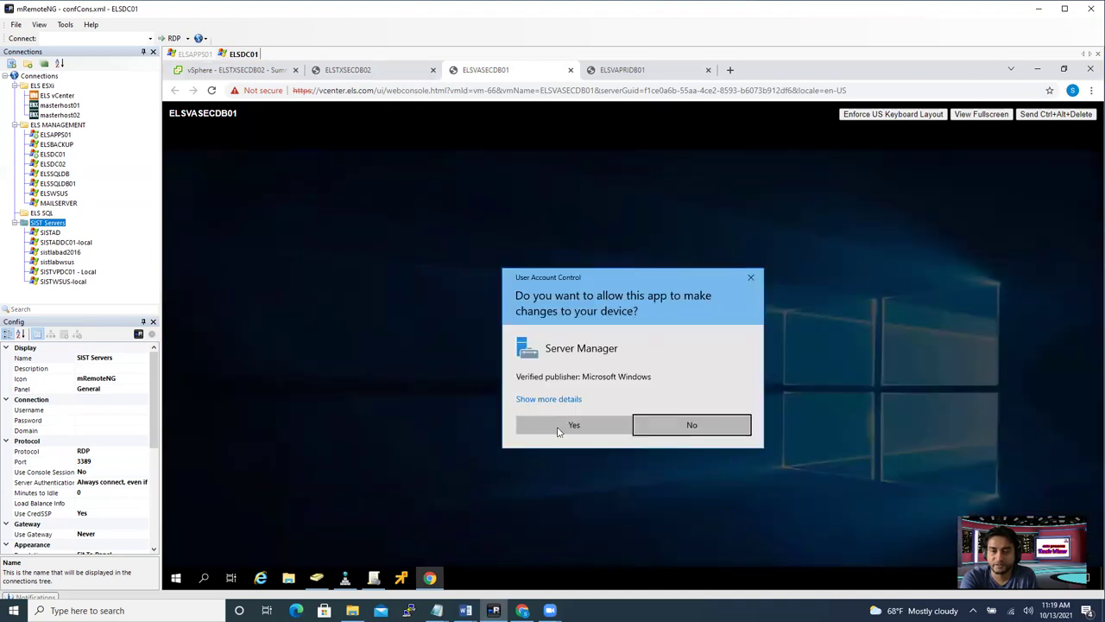
left_click(559, 427)
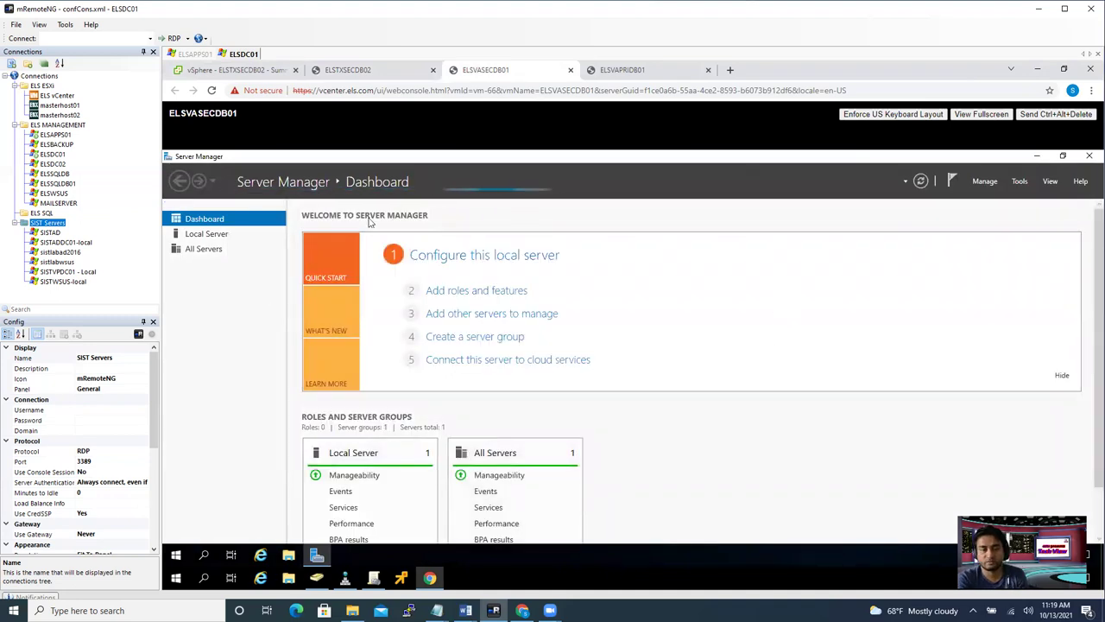
left_click(200, 237)
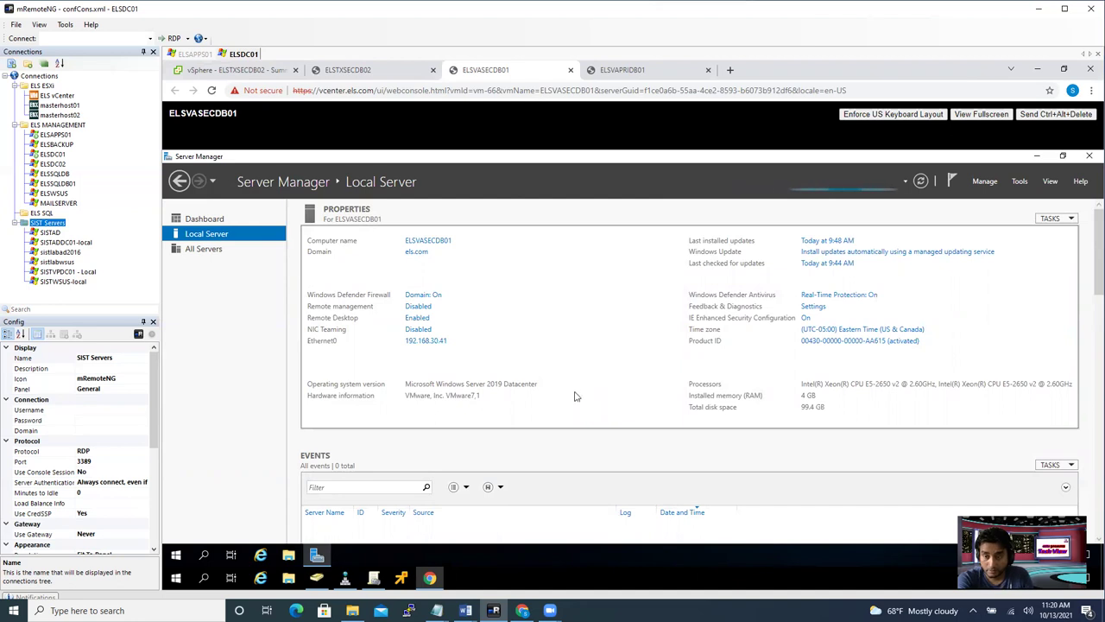
left_click(444, 247)
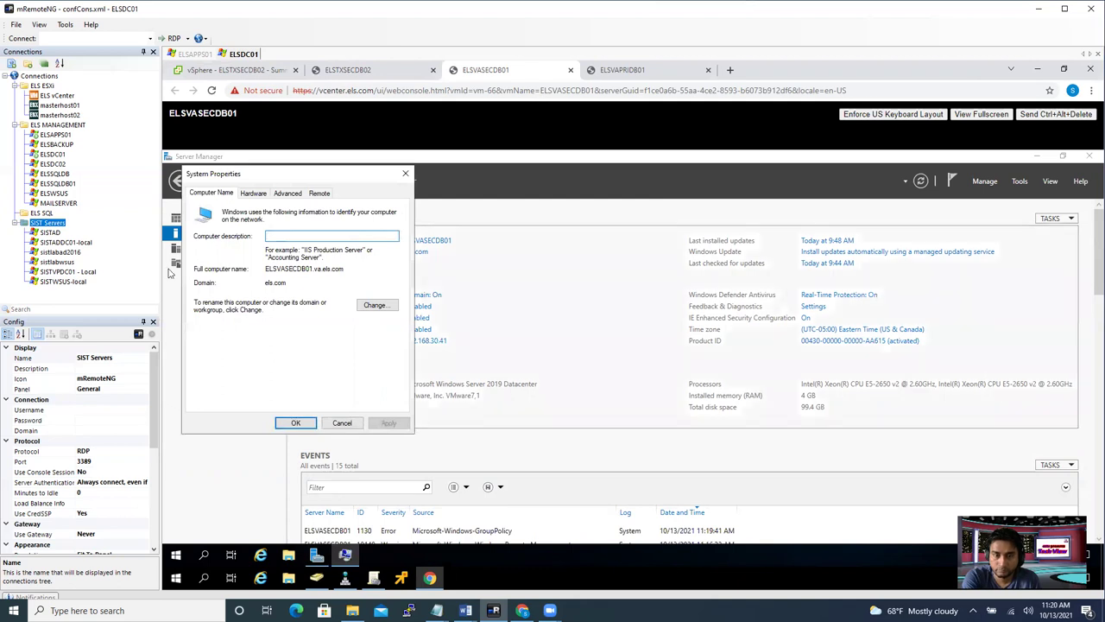
left_click_drag(267, 269, 354, 267)
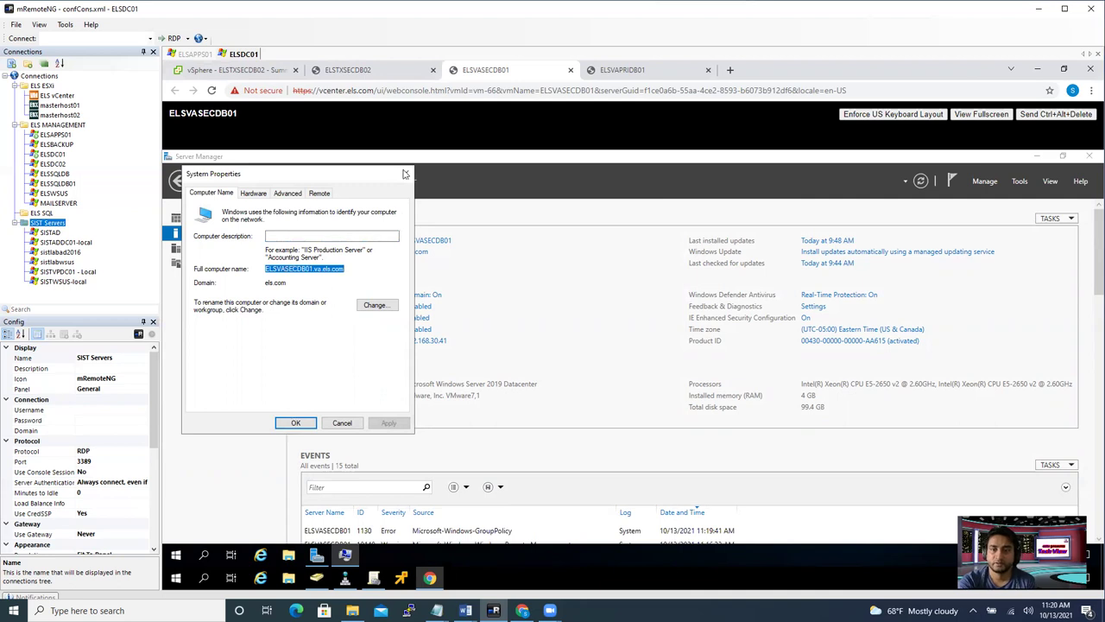
left_click(405, 174)
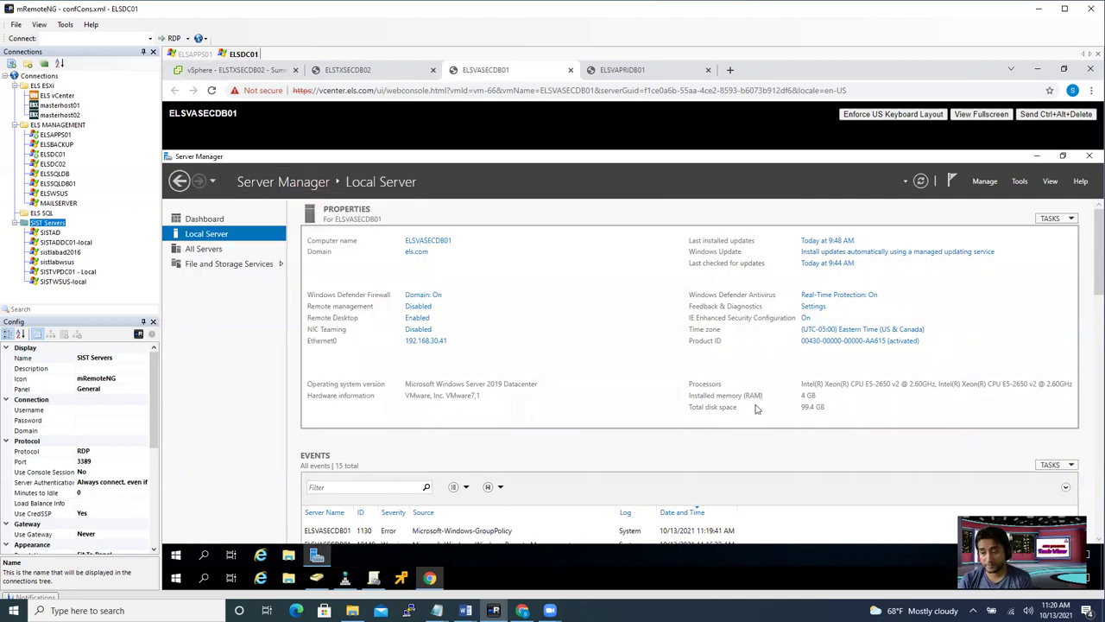